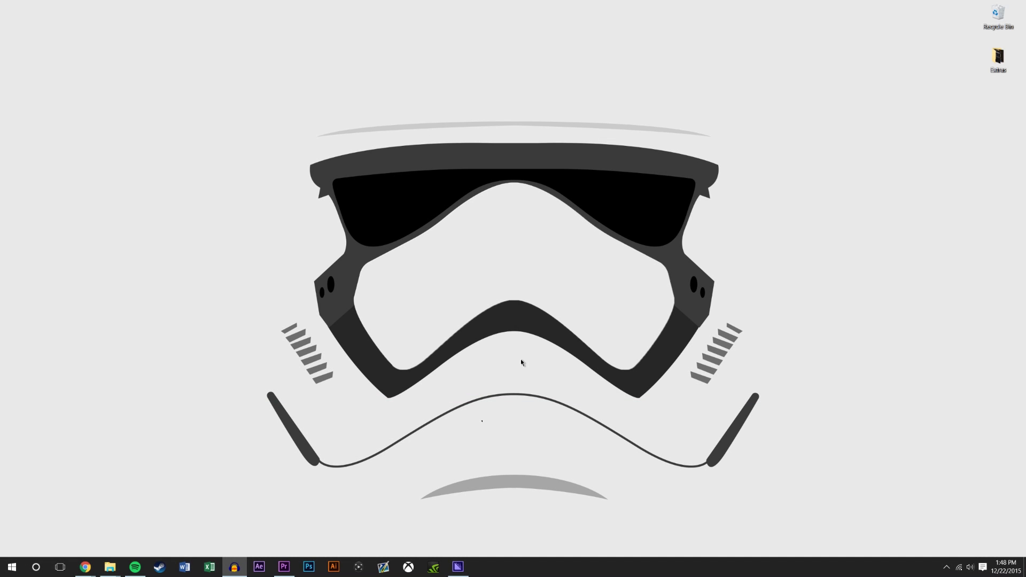
Start After Effects and create a composition named "Tutorial 20" with a duration of 5 seconds.
left_click(260, 567)
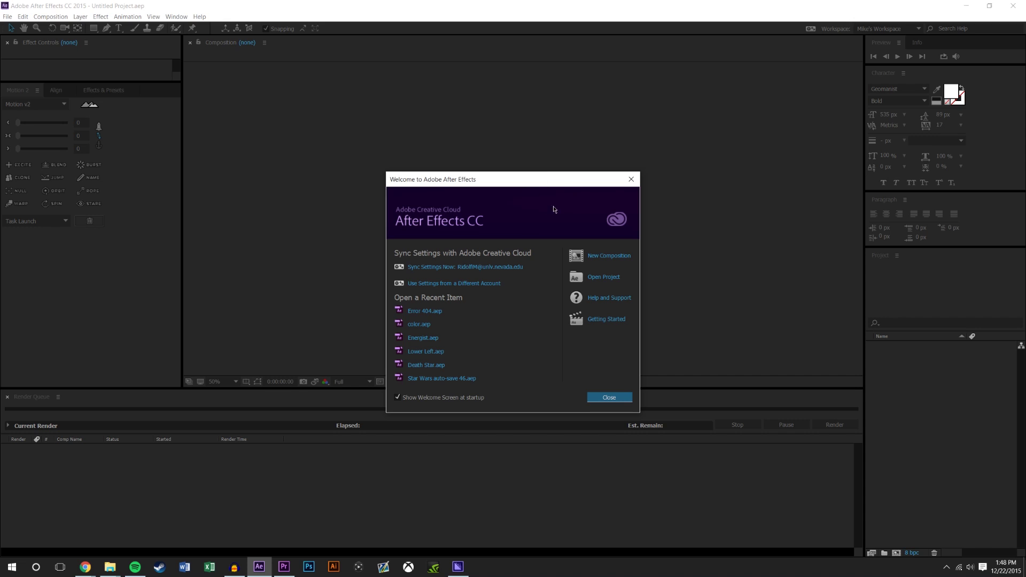
left_click(597, 259)
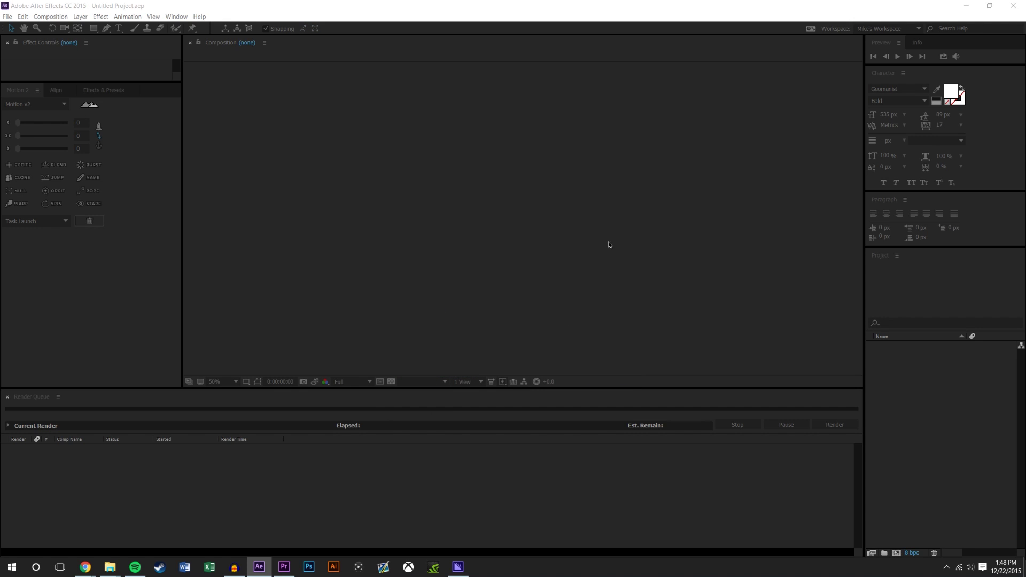
left_click_drag(774, 202, 477, 79)
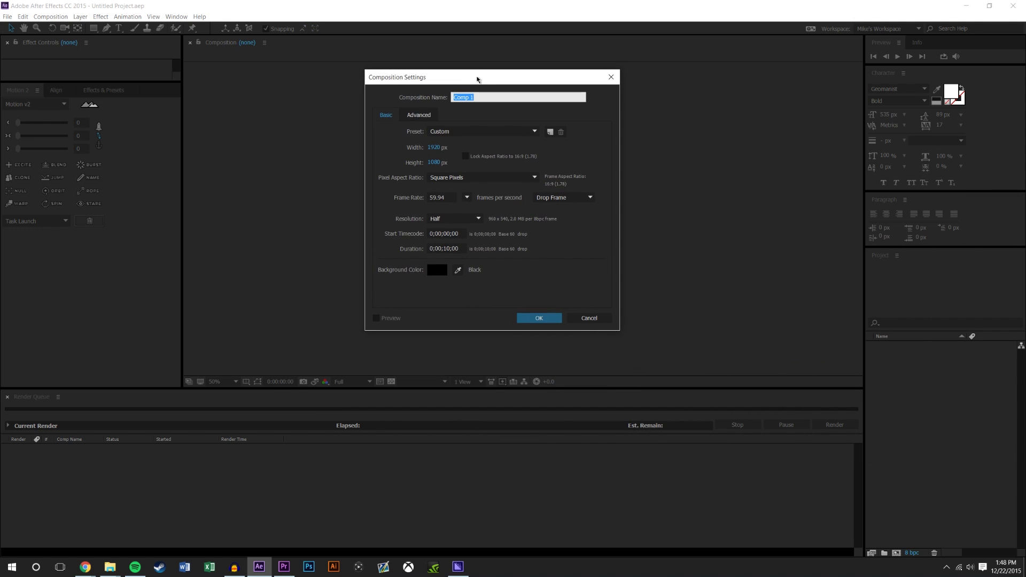
type("Tutorial 20")
left_click(447, 248)
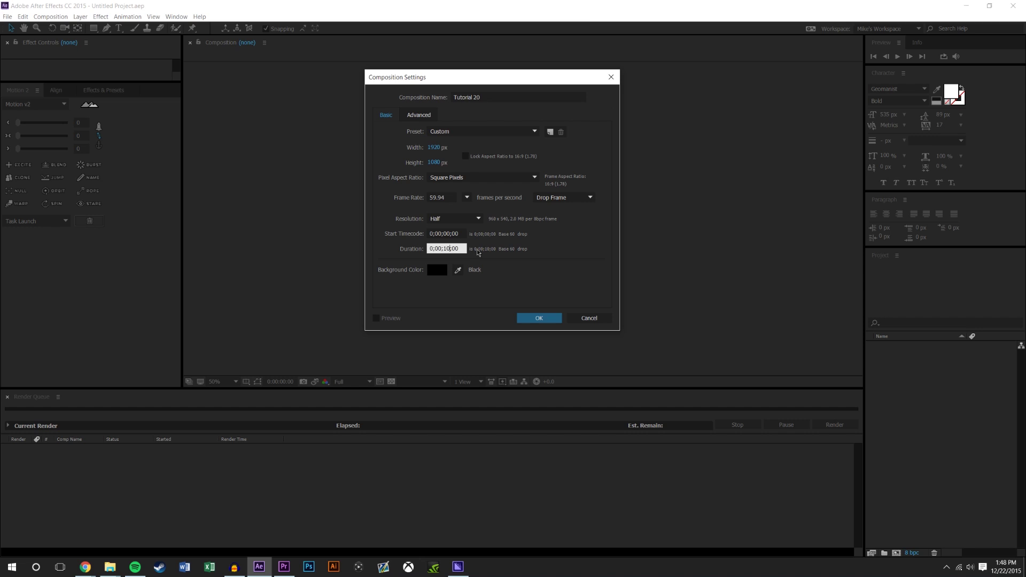
left_click(550, 319)
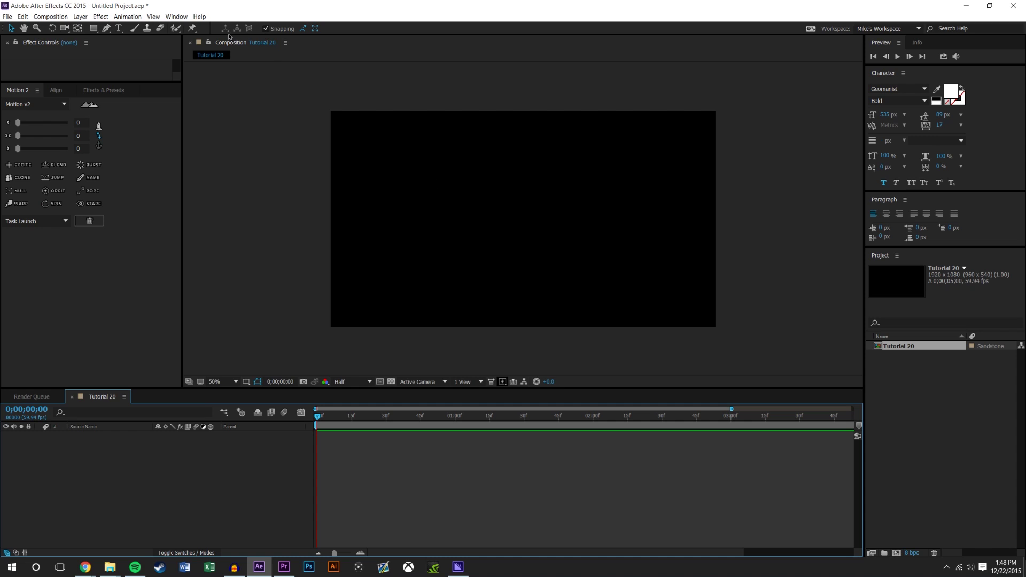
Add a composition-sized dark gray solid as the background, using about #232323.
left_click(83, 17)
mouse_move(94, 30)
left_click(265, 37)
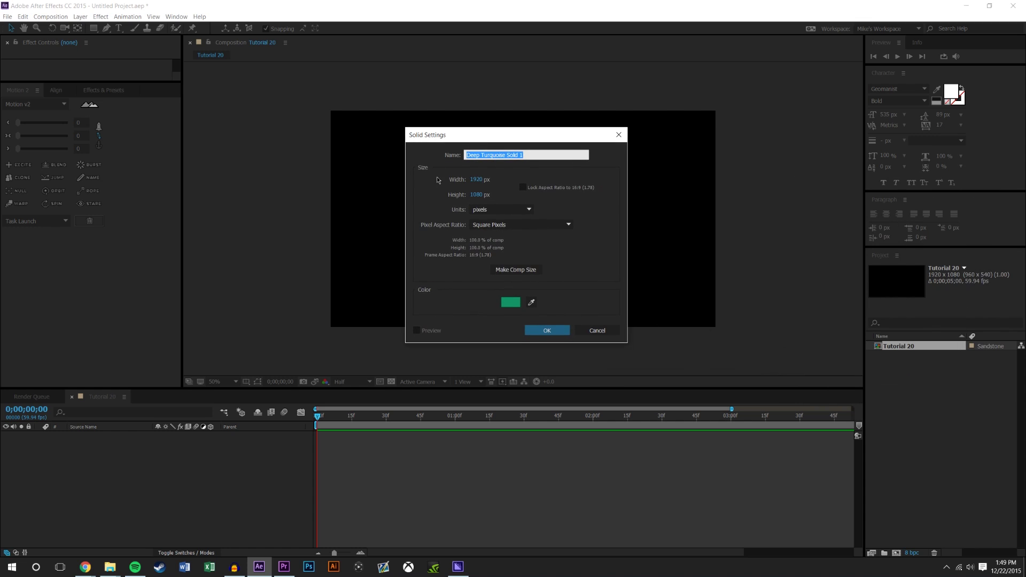
left_click(512, 301)
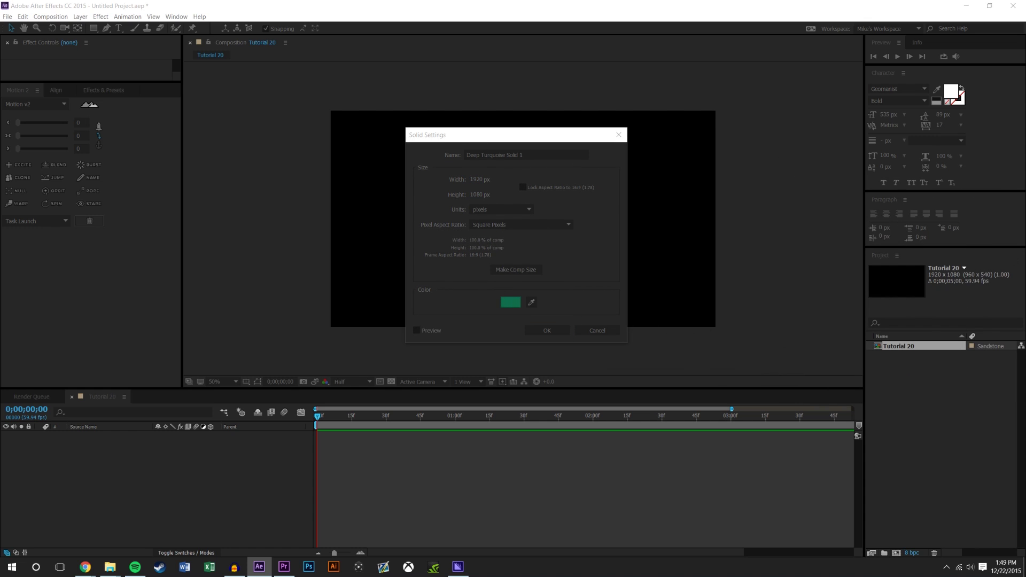
left_click_drag(320, 312, 122, 172)
left_click_drag(139, 267, 90, 292)
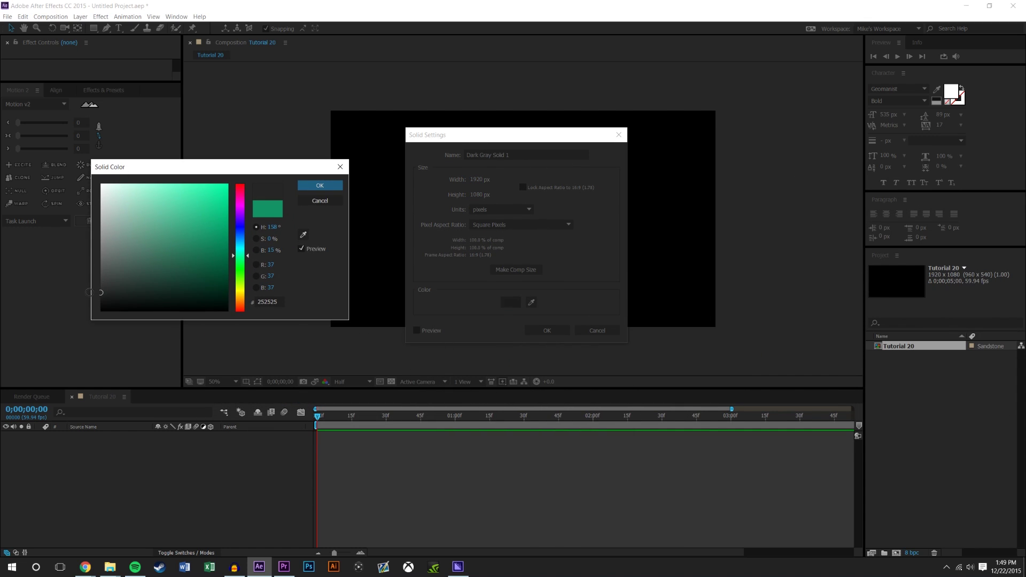
left_click(320, 185)
left_click(546, 330)
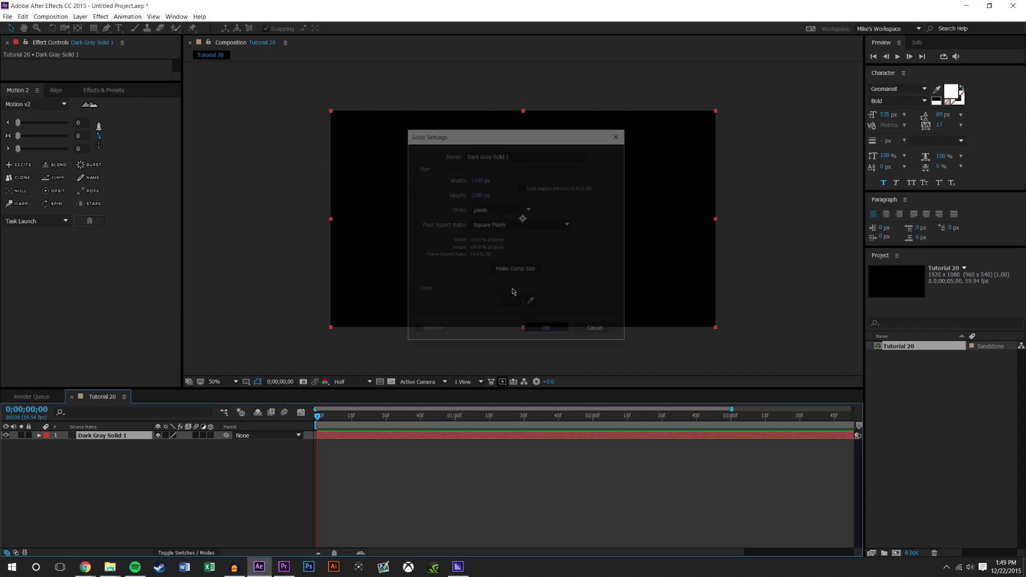
left_click(295, 133)
Add a deep turquoise solid above the background and move it straight down to fill about the lower third of the frame.
left_click(80, 17)
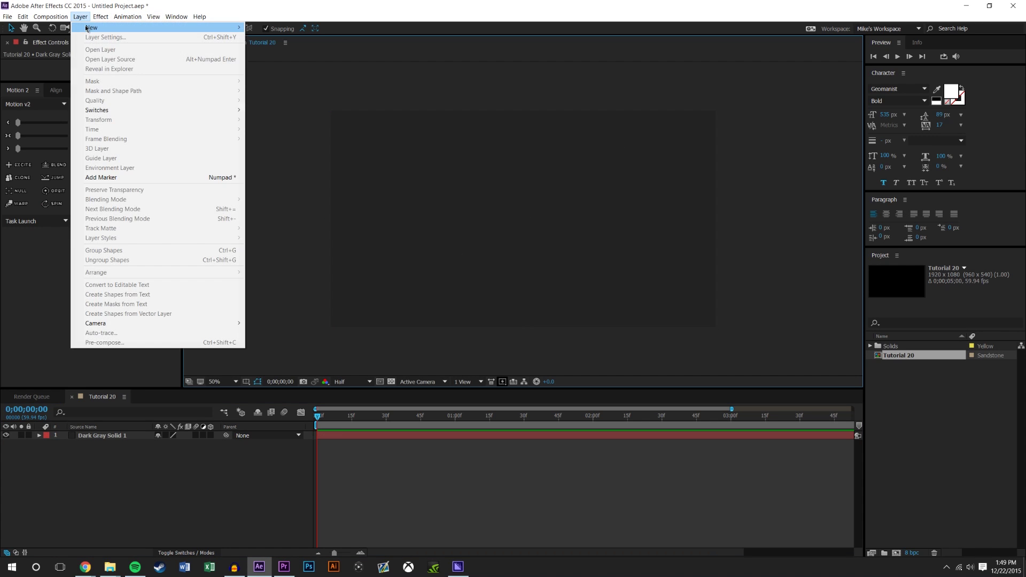
mouse_move(199, 17)
mouse_move(81, 16)
mouse_move(225, 28)
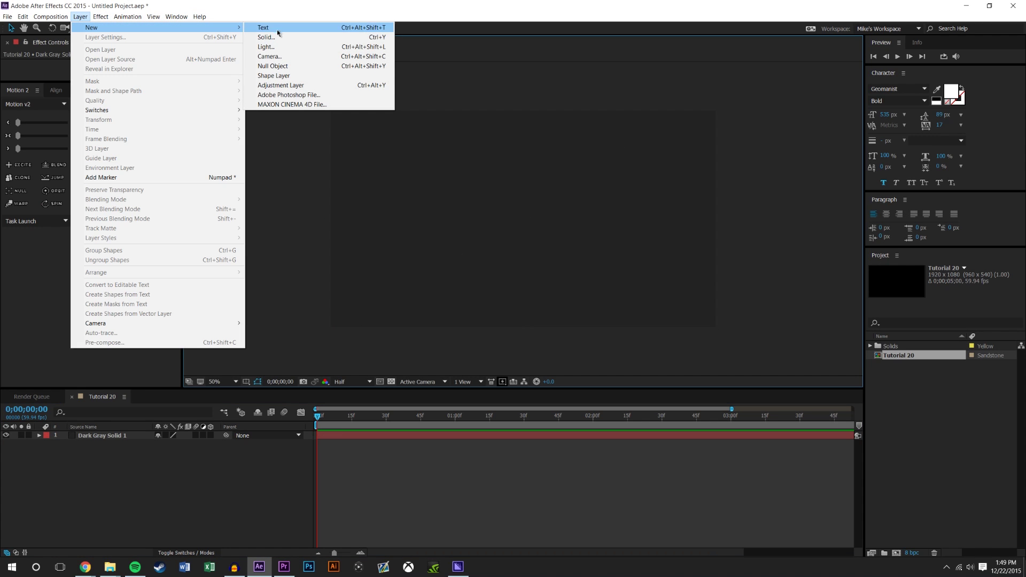
left_click(267, 37)
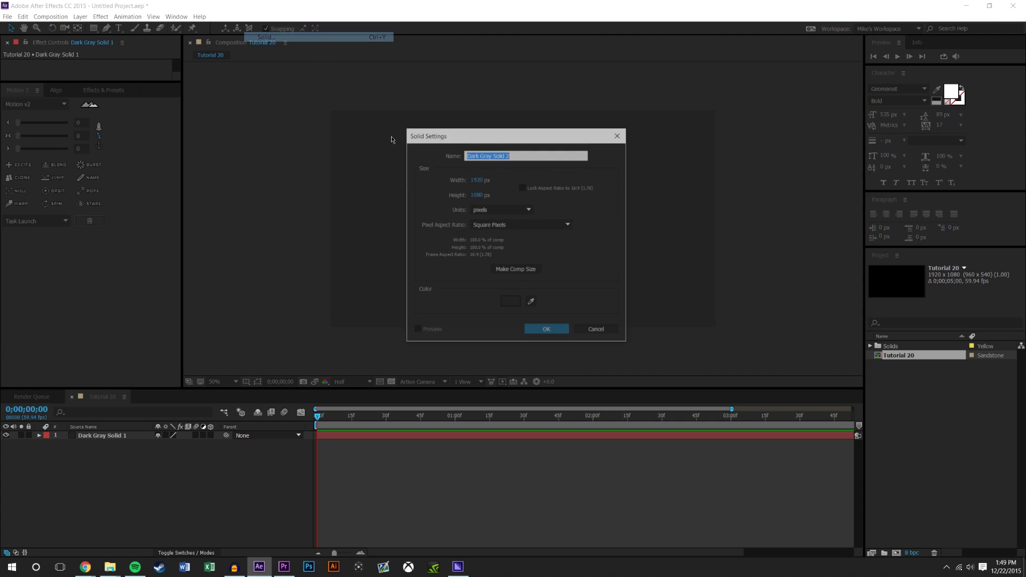
left_click(510, 302)
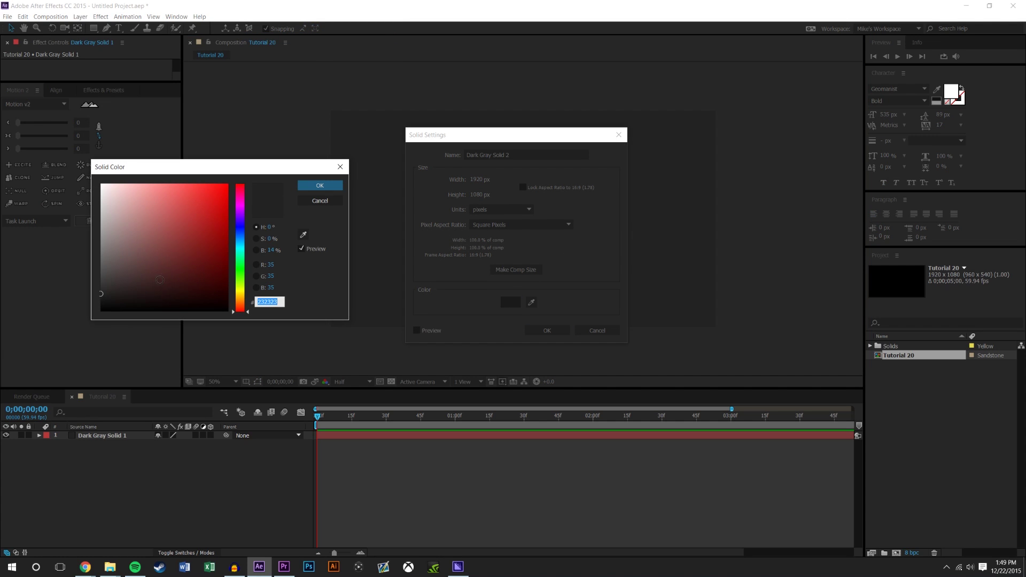
type("BB1313")
mouse_move(239, 217)
left_mouse_down()
mouse_move(238, 261)
mouse_move(217, 219)
left_mouse_up()
left_click(215, 227)
left_click(319, 185)
left_click(534, 330)
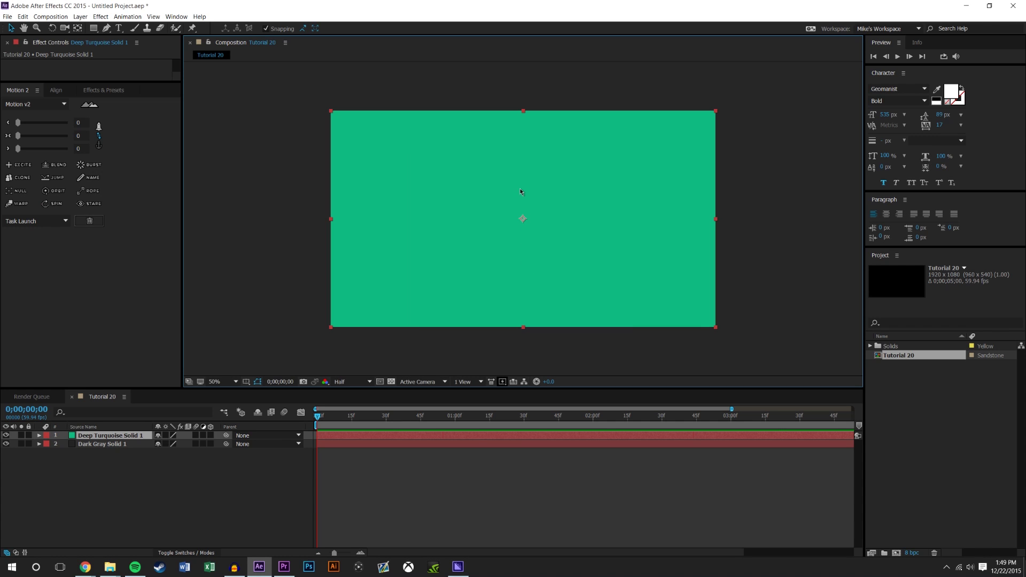
left_click_drag(522, 190, 536, 339)
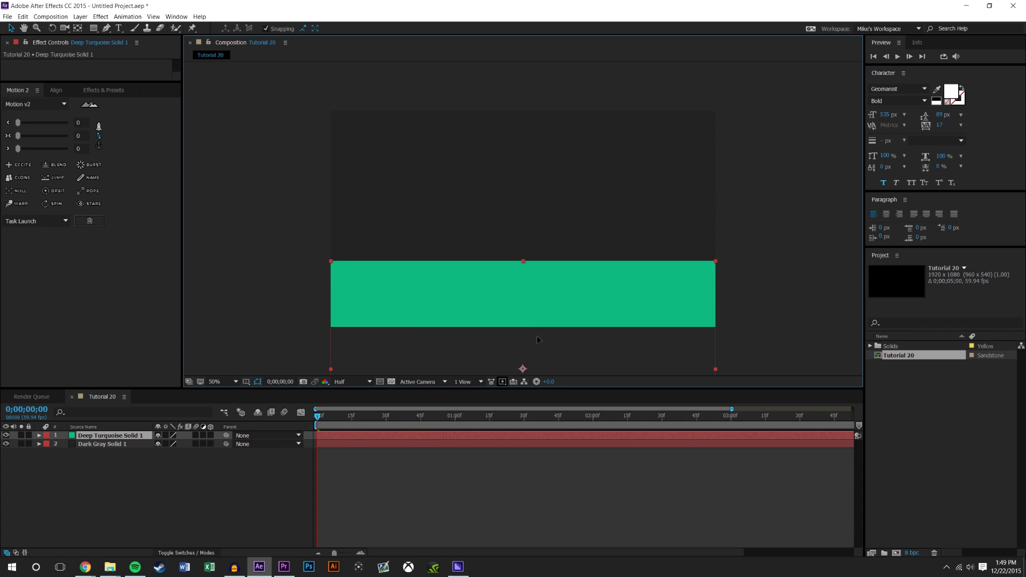
left_click(540, 479)
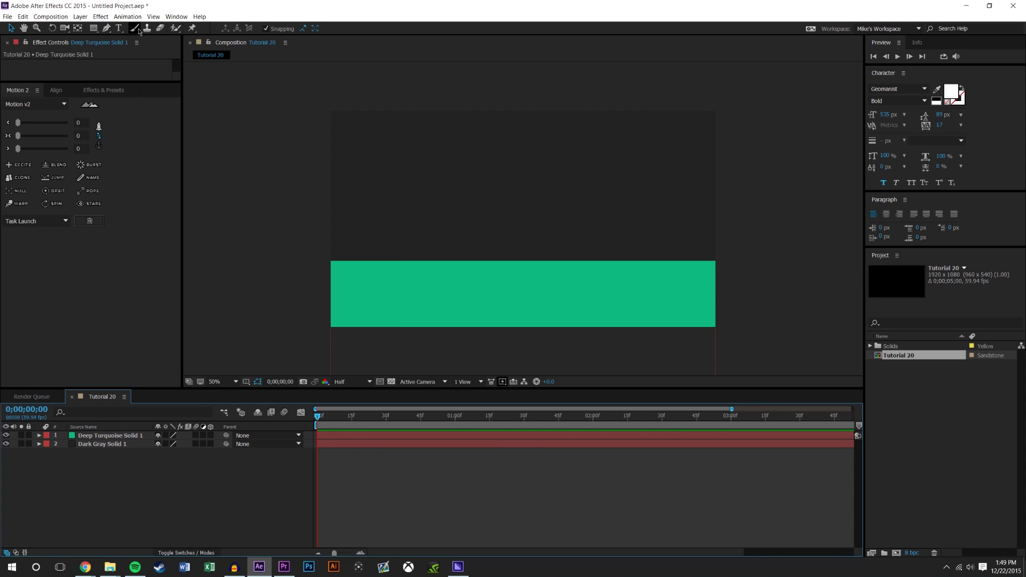
Create a text layer with the letter "H" and position it near the middle of the frame, above the turquoise band.
left_click(119, 28)
left_click(497, 187)
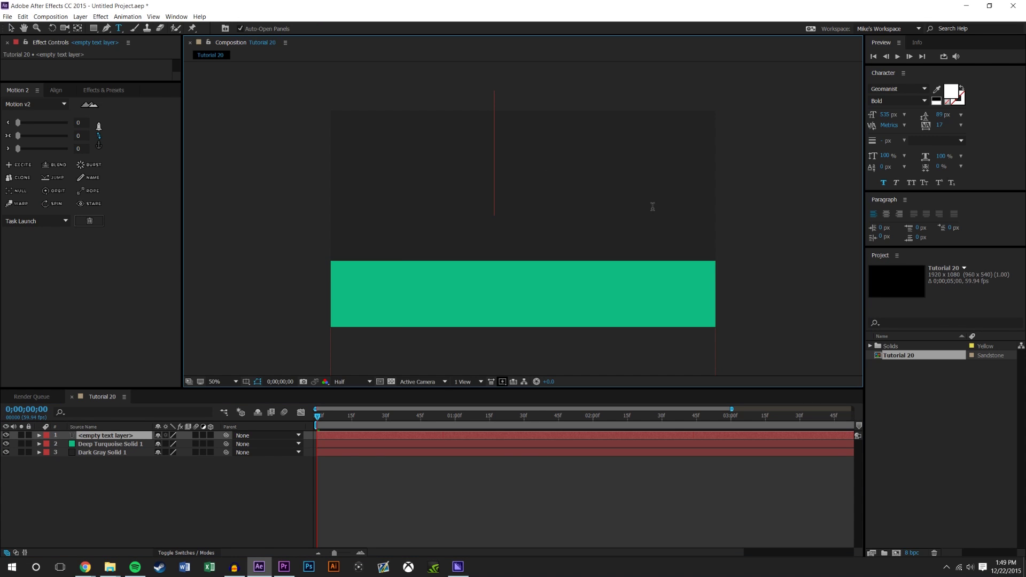
type("H")
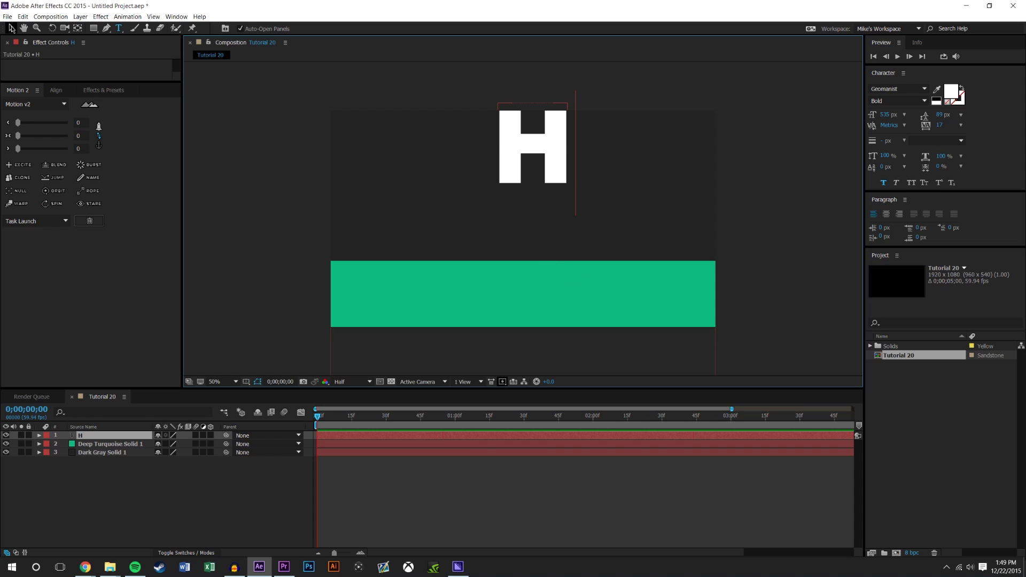
left_click(11, 28)
left_click_drag(513, 171, 486, 207)
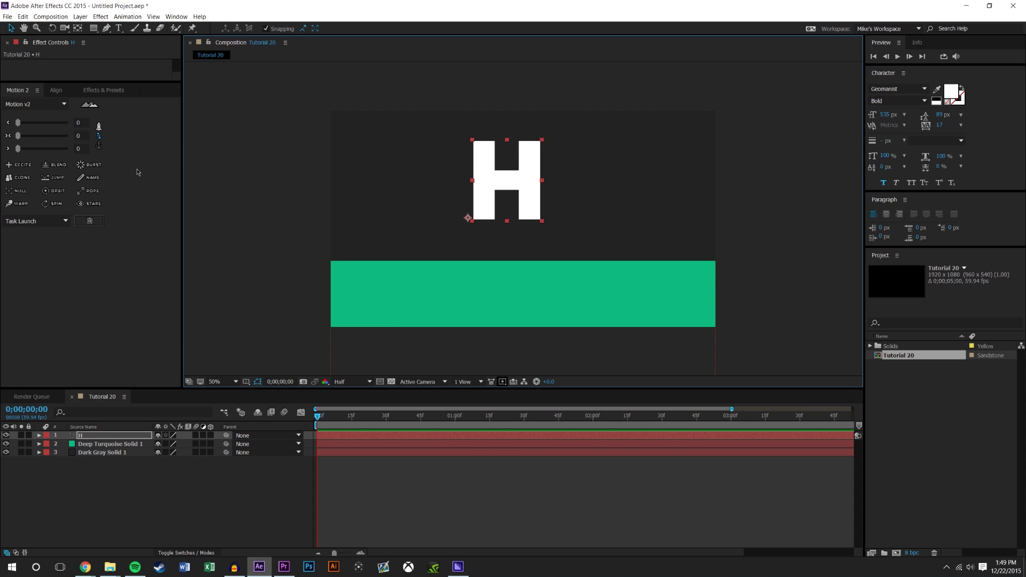
Move the H layer's anchor point to the centre of the letter and give the Effect Controls area more height.
left_click(57, 93)
left_click(28, 92)
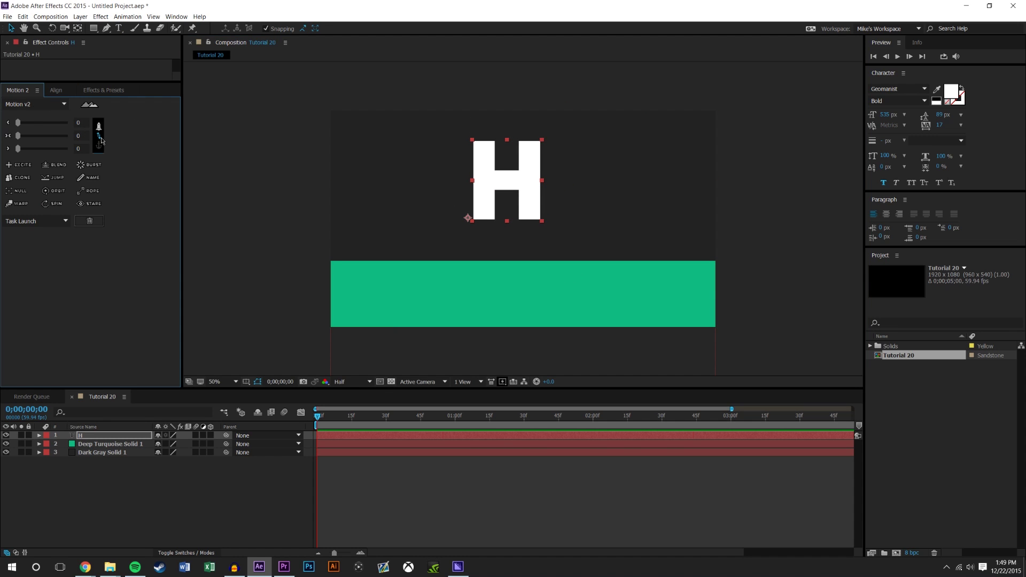
left_click(99, 144)
left_click(73, 137)
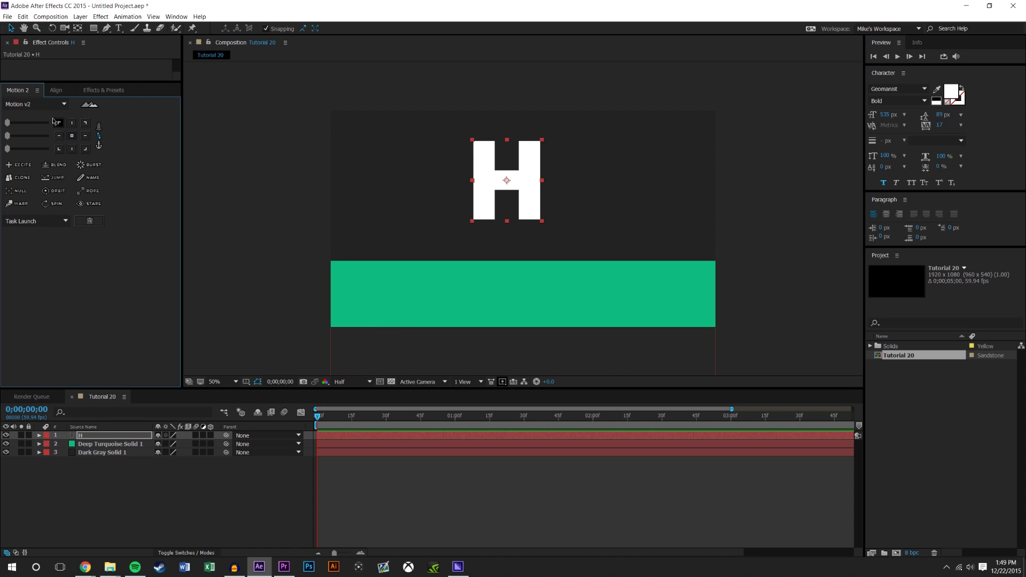
left_click(55, 91)
left_click(30, 92)
left_click(99, 143)
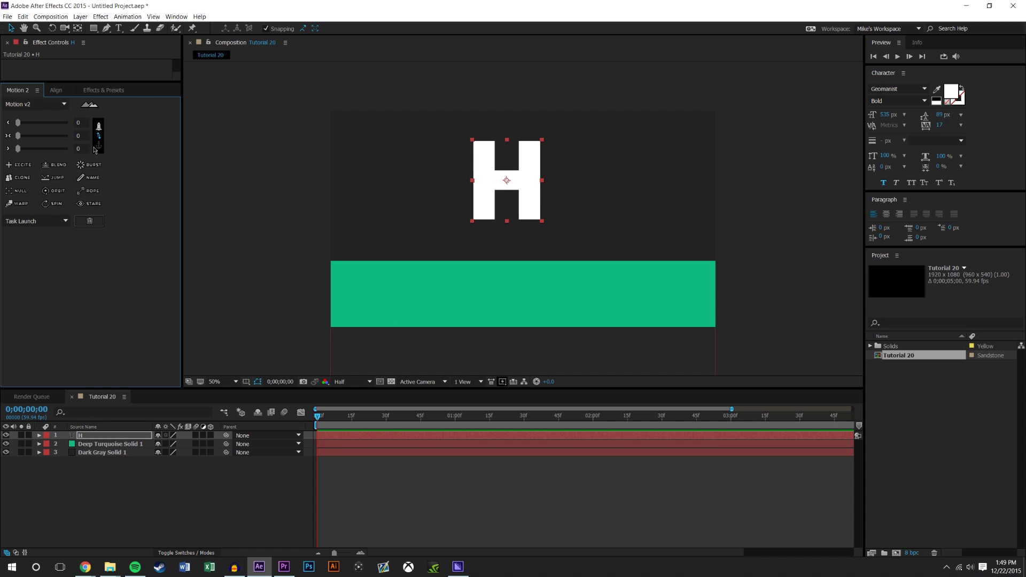
left_click_drag(85, 80, 85, 199)
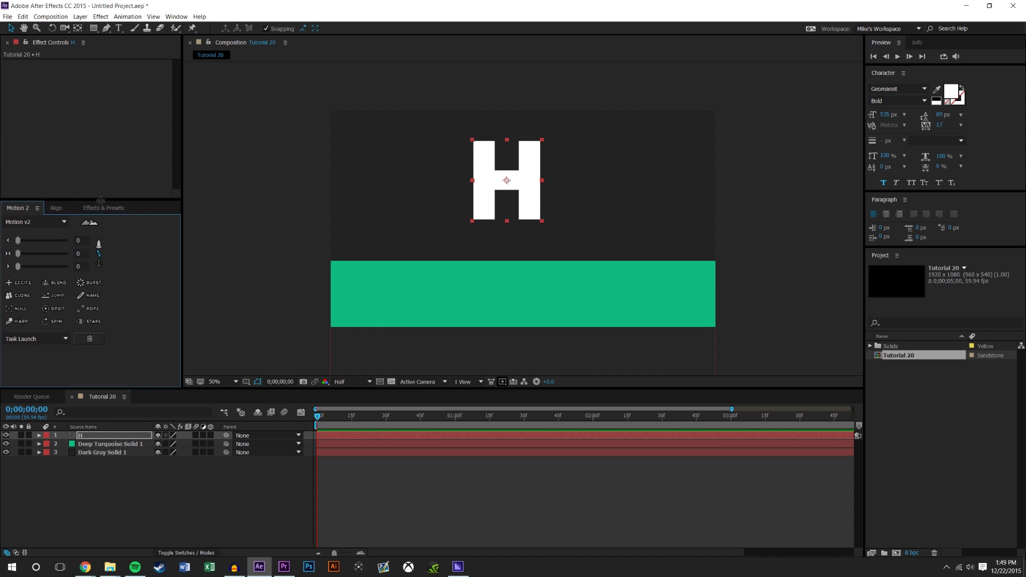
left_click(528, 192)
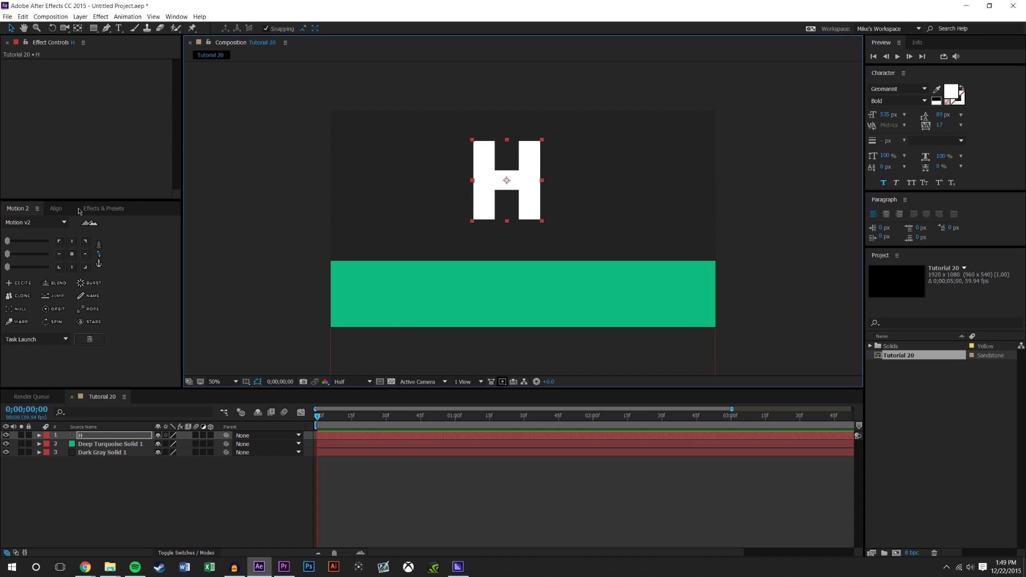
Align the H layer to the composition's centre both horizontally and vertically.
left_click(57, 208)
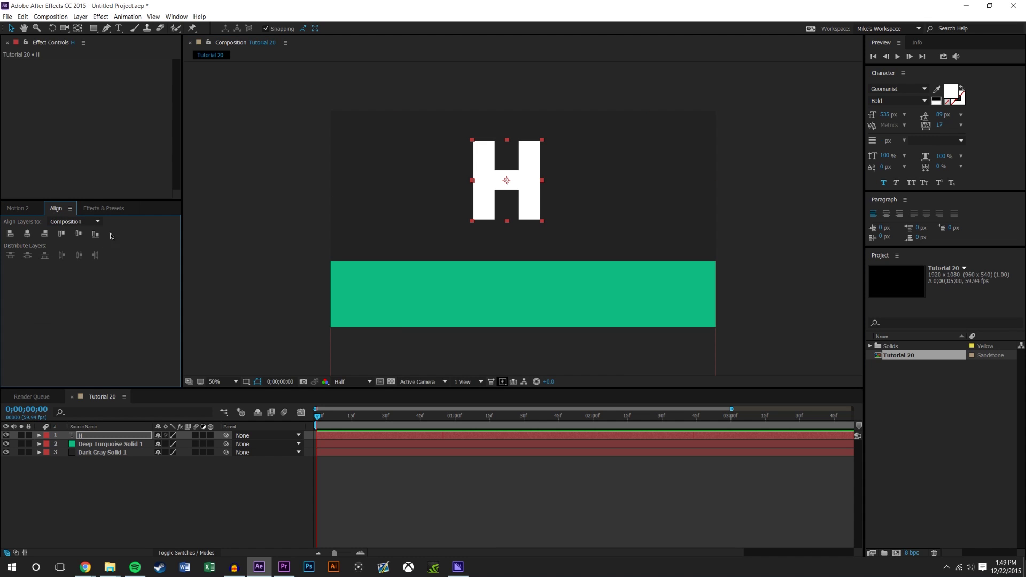
left_click(78, 234)
left_click(27, 234)
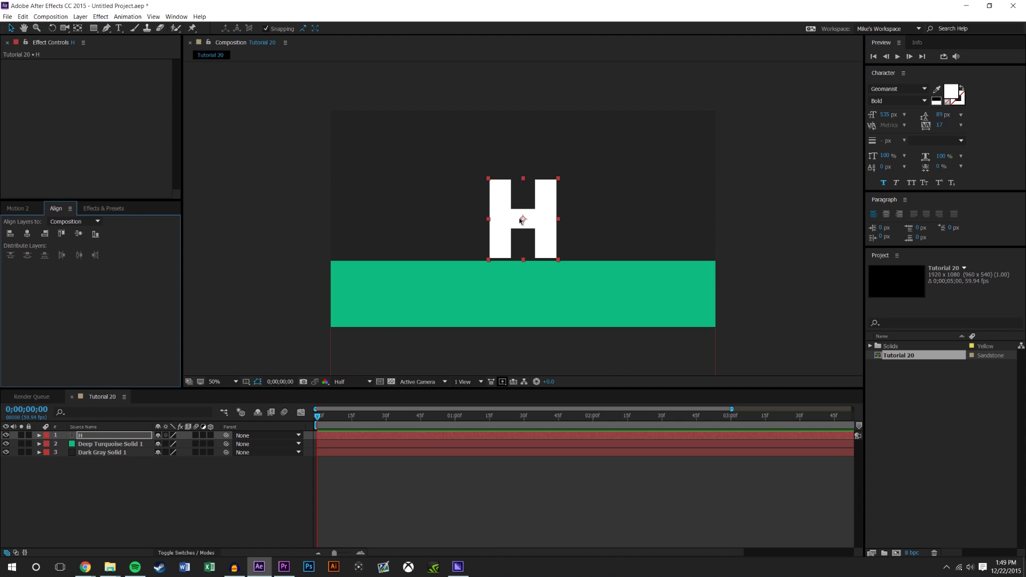
left_click(810, 317)
left_click_drag(537, 291, 543, 261)
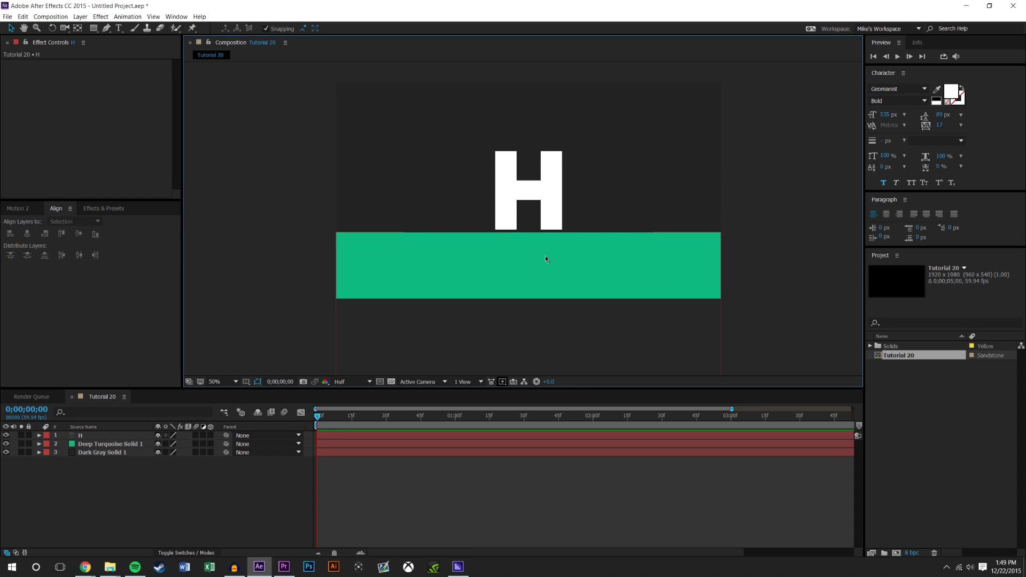
Place the H layer beneath the turquoise solid in the layer order and lock both solid layers.
left_click_drag(81, 436, 89, 449)
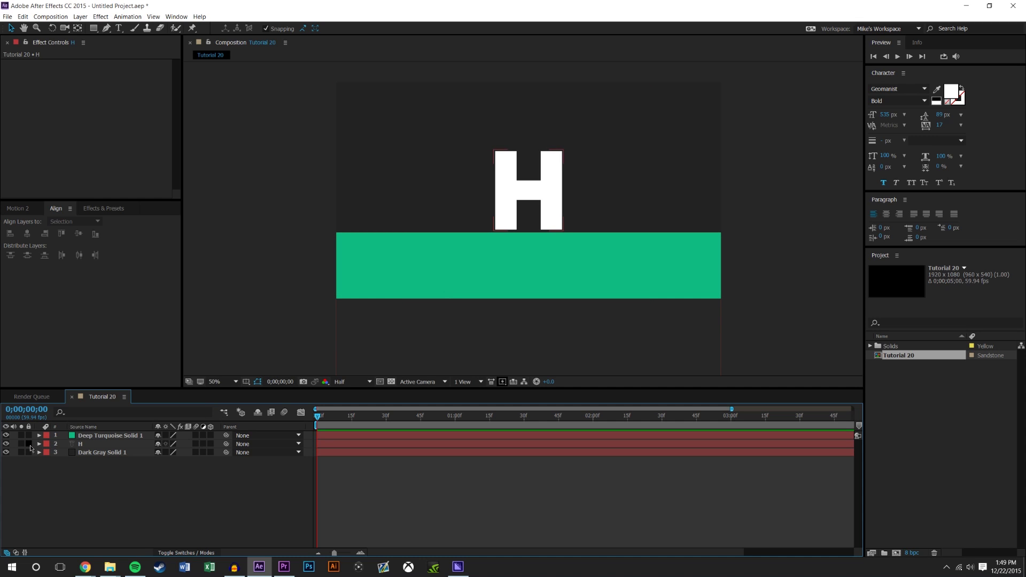
left_click_drag(28, 444, 28, 452)
left_click(28, 443)
left_click(28, 435)
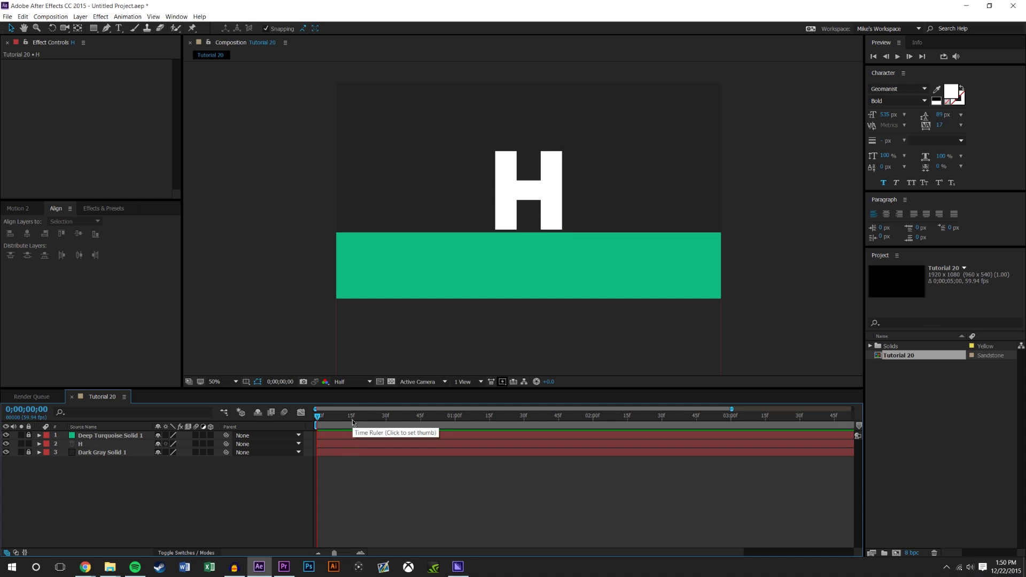
Keyframe the H's position from 960, 1014 behind the turquoise band at 0;00;00;15 to about 960, 488 at 0;00;03;00.
left_click(351, 416)
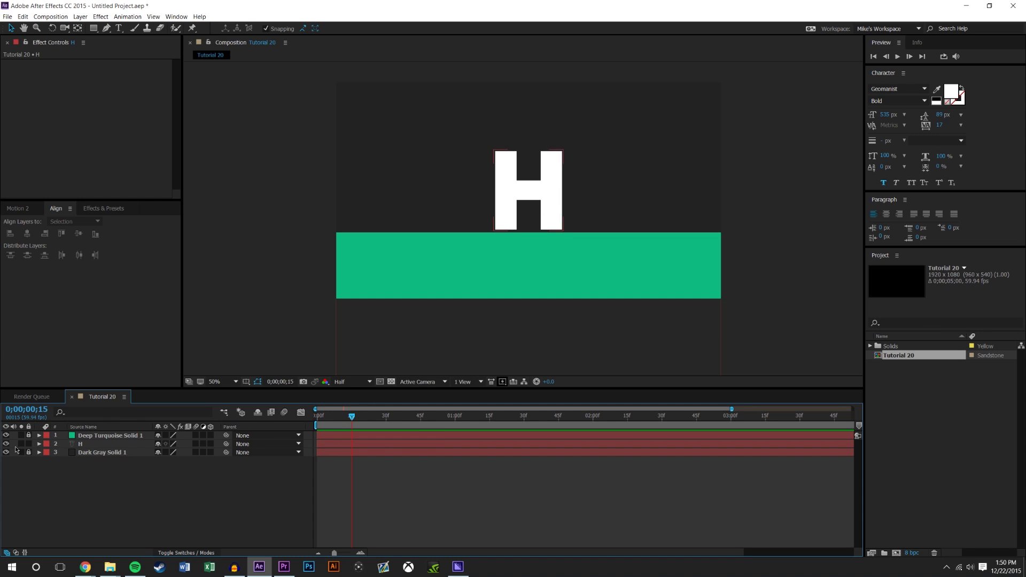
left_click(98, 447)
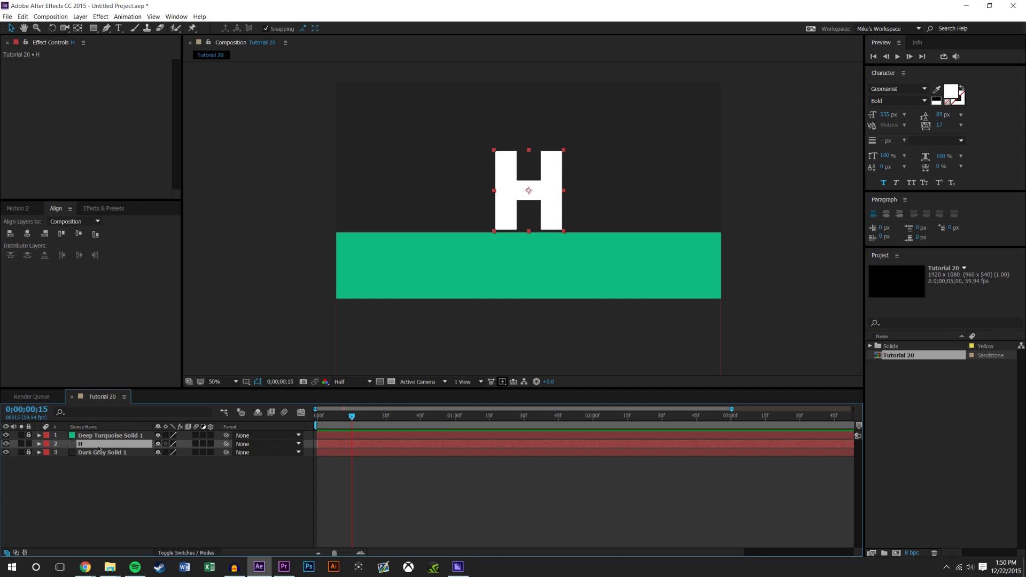
key("p")
left_click(63, 452)
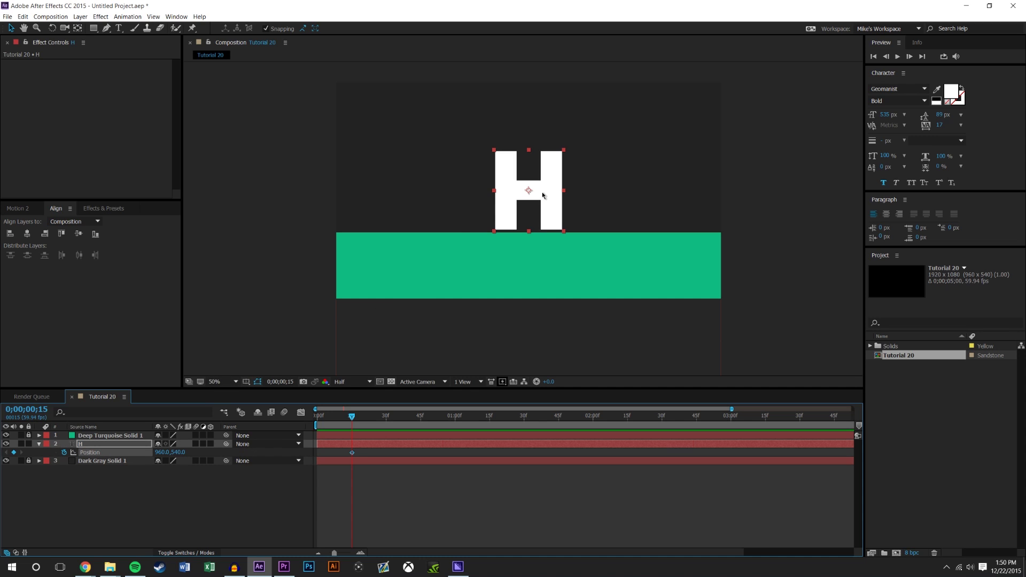
left_click_drag(530, 192, 530, 302)
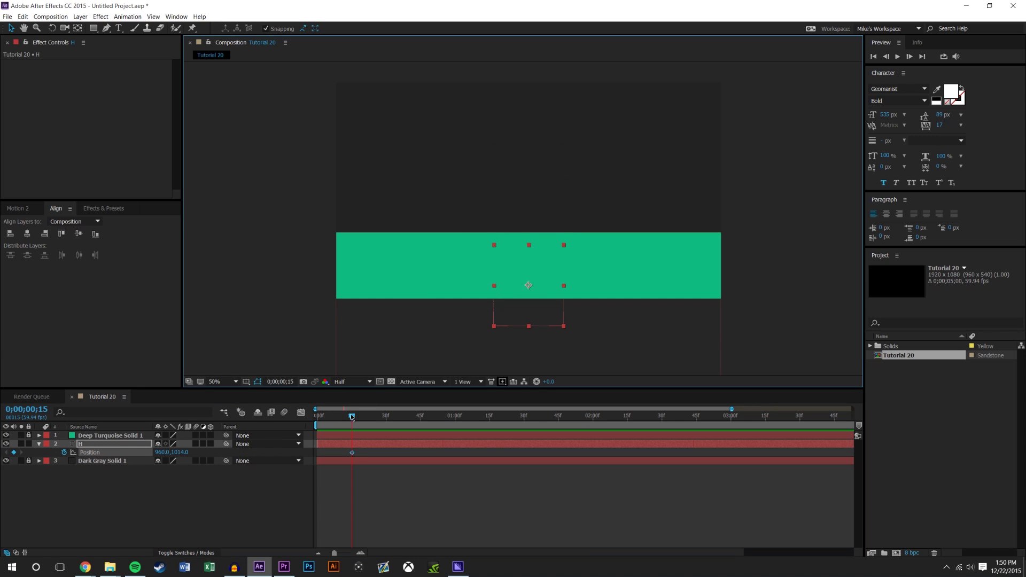
left_click_drag(352, 418, 731, 417)
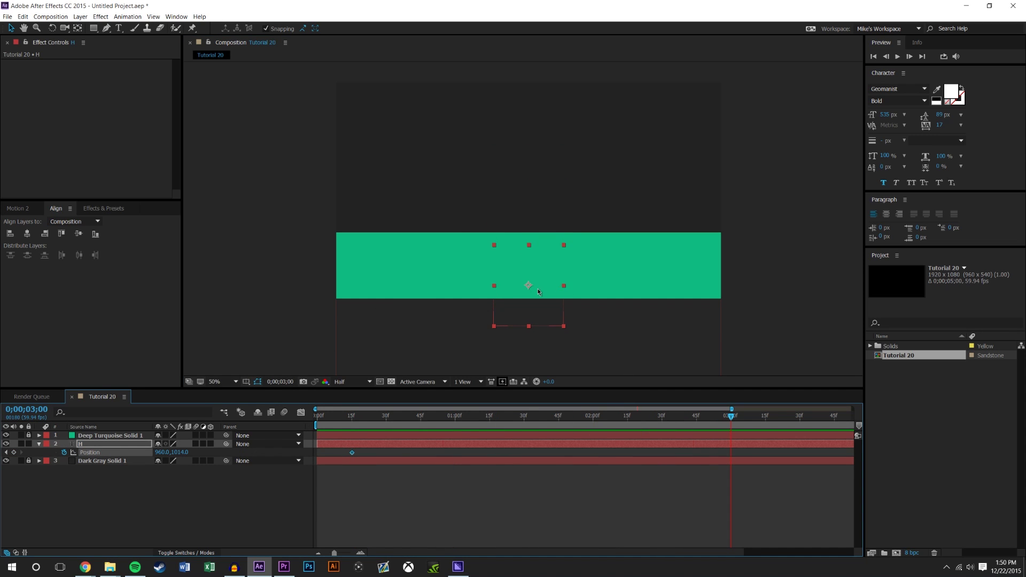
left_click_drag(538, 292, 550, 197)
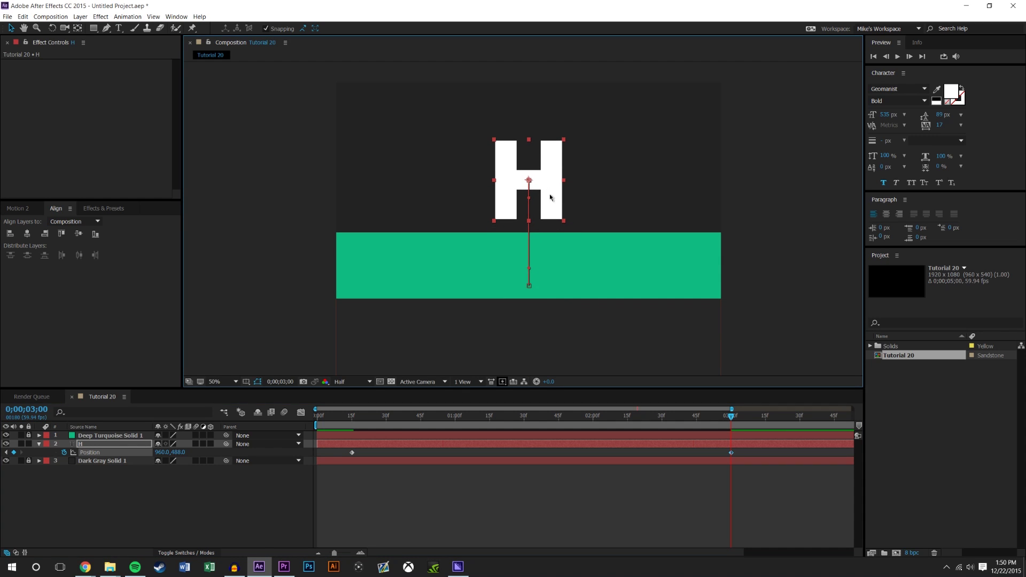
Ease both of the H's position keyframes by raising the first two Motion v2 easing sliders to roughly half or more.
left_click(635, 489)
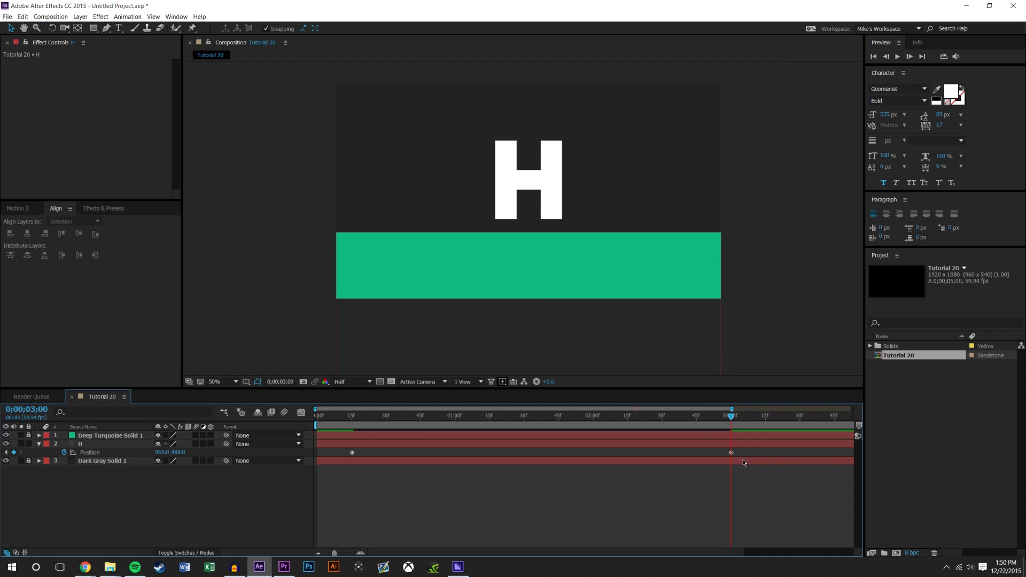
left_click_drag(744, 452, 342, 487)
left_click(26, 211)
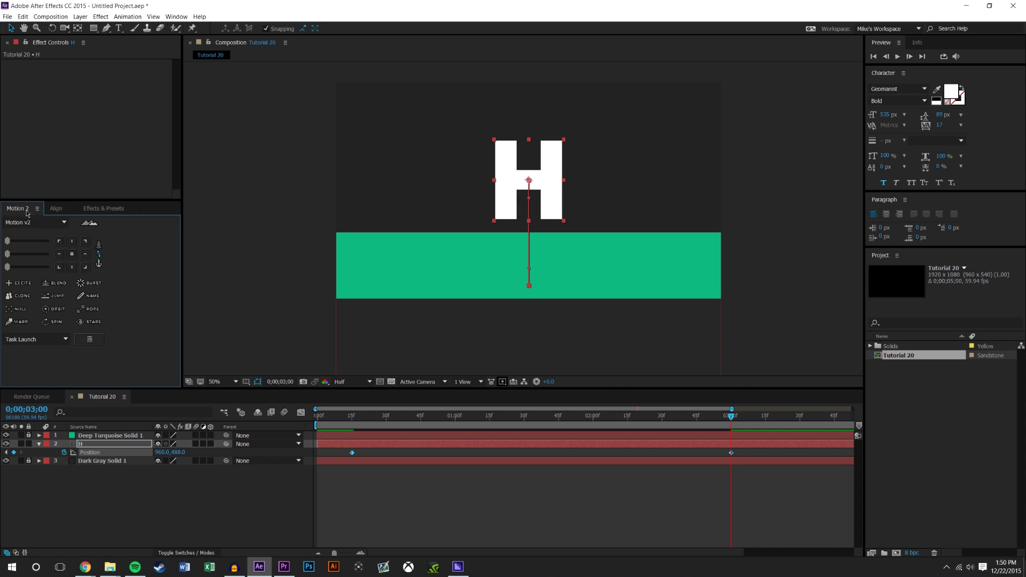
left_click(24, 254)
left_click(31, 241)
left_click(428, 512)
Preview the H's eased rise from the start of the timeline and scrub through it.
left_click(337, 418)
key("space")
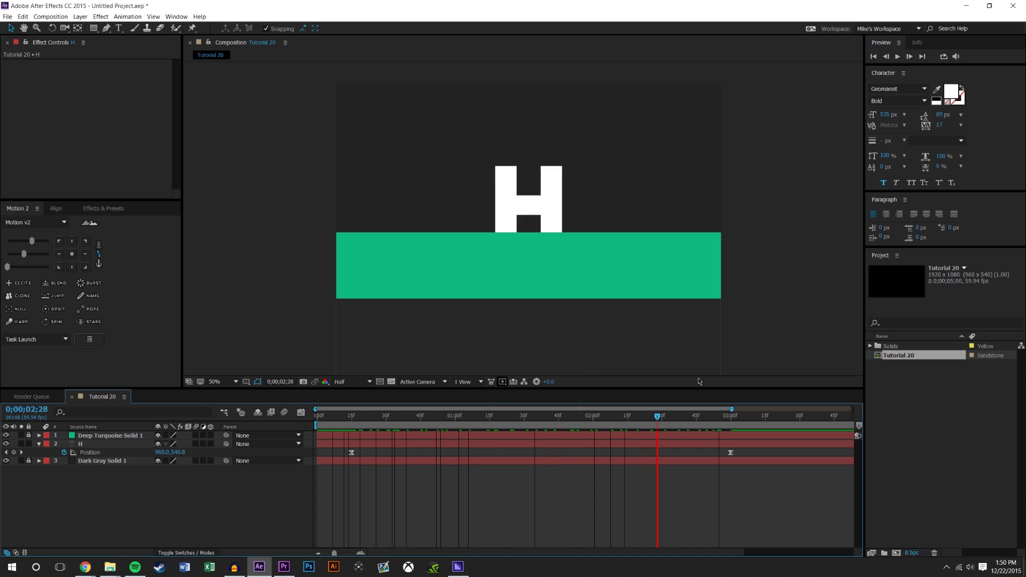
left_click(898, 57)
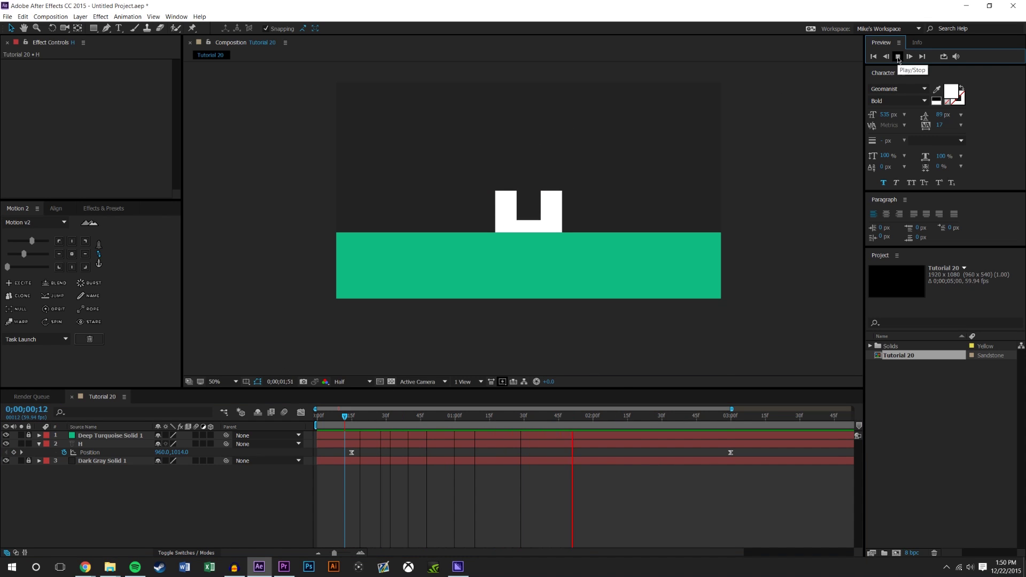
left_click(897, 56)
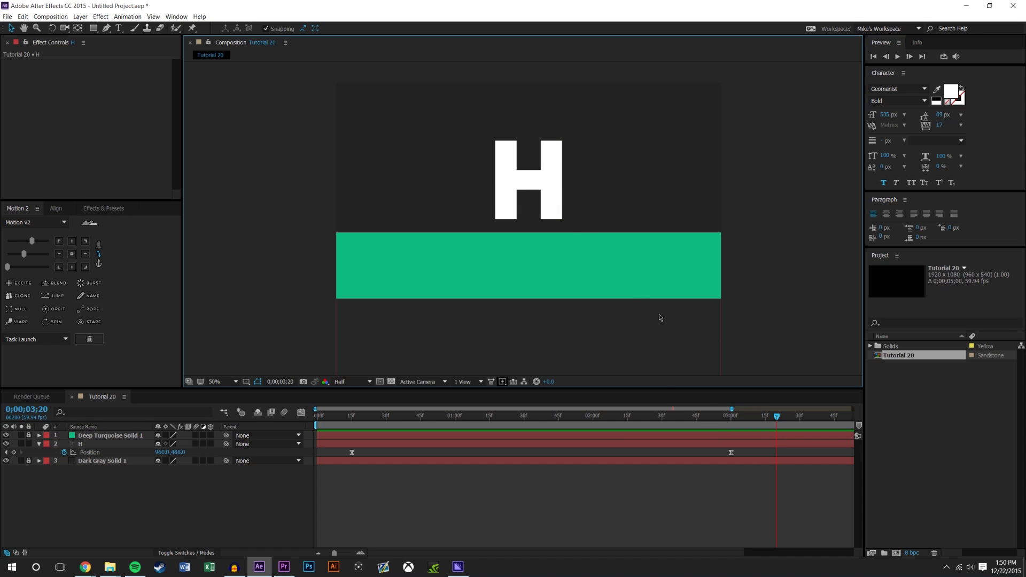
left_click_drag(614, 417, 787, 380)
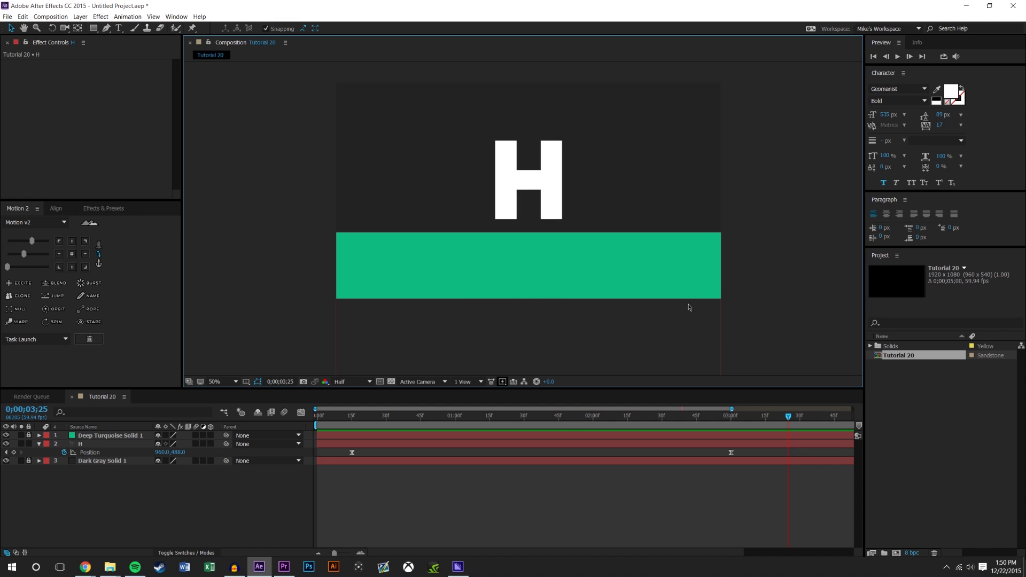
left_click(183, 484)
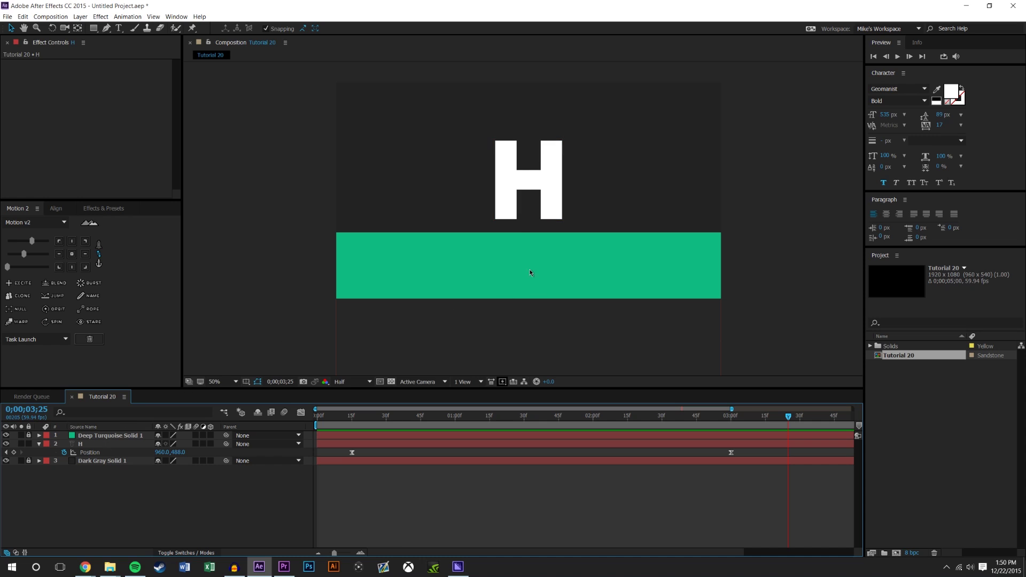
scroll(526, 257, "up", 1)
left_click(93, 28)
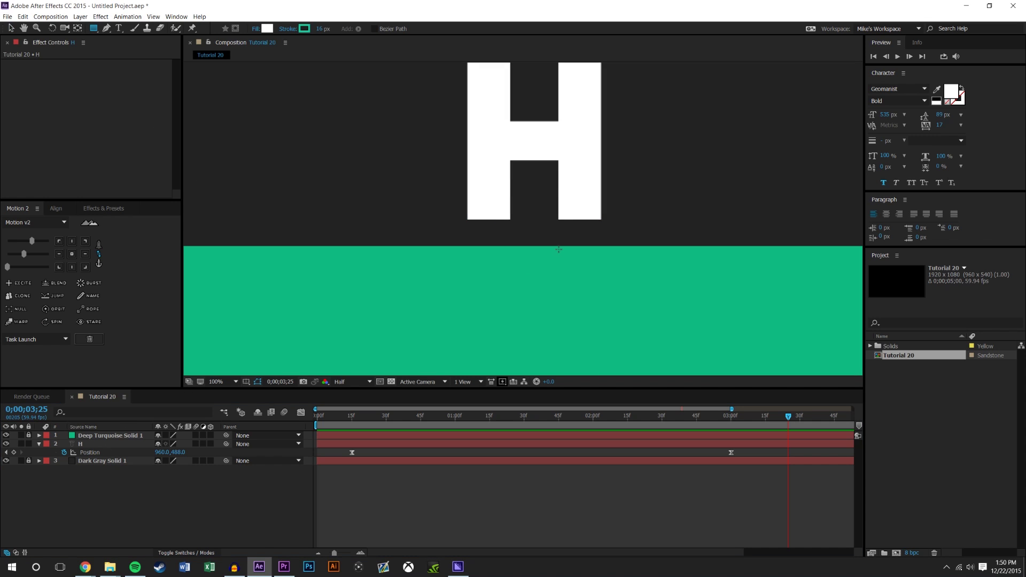
scroll(560, 248, "down", 1)
scroll(572, 235, "up", 1)
Raise the H to position 960, 353 at 0;00;03;00 so it ends higher above the turquoise band.
left_click_drag(729, 417, 731, 428)
key("v")
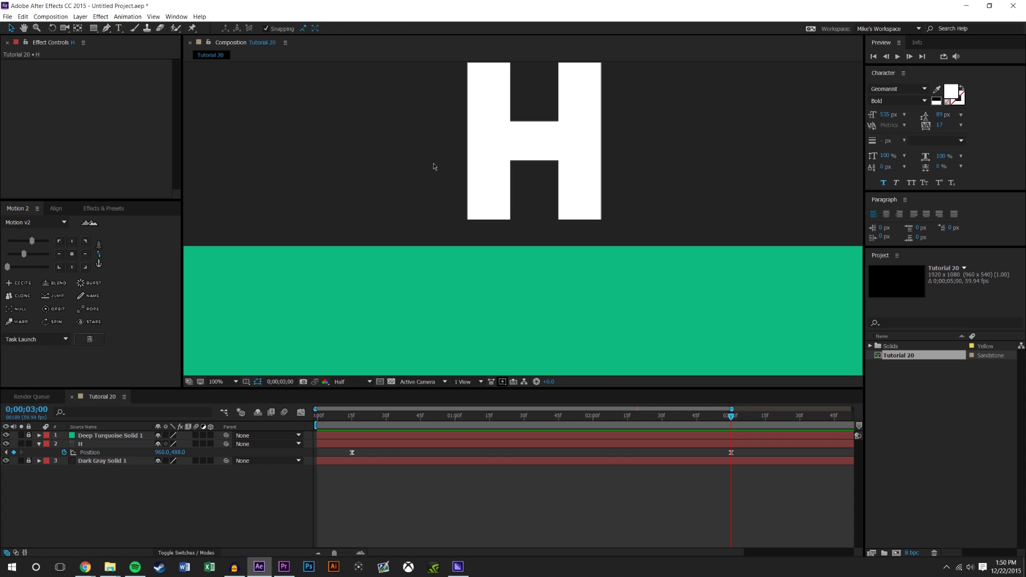
left_click(481, 165)
left_click_drag(481, 166, 501, 116)
key("comma")
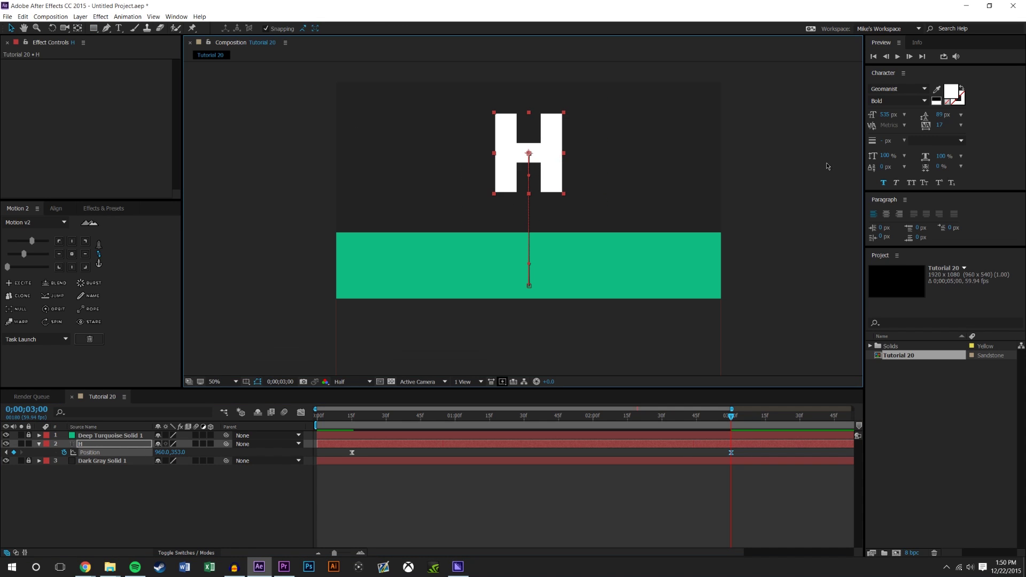
left_click(826, 167)
Draw a narrow vertical rectangle from the lower left edge of the H's left leg down into the turquoise band.
key("period")
left_click_drag(505, 162, 474, 210)
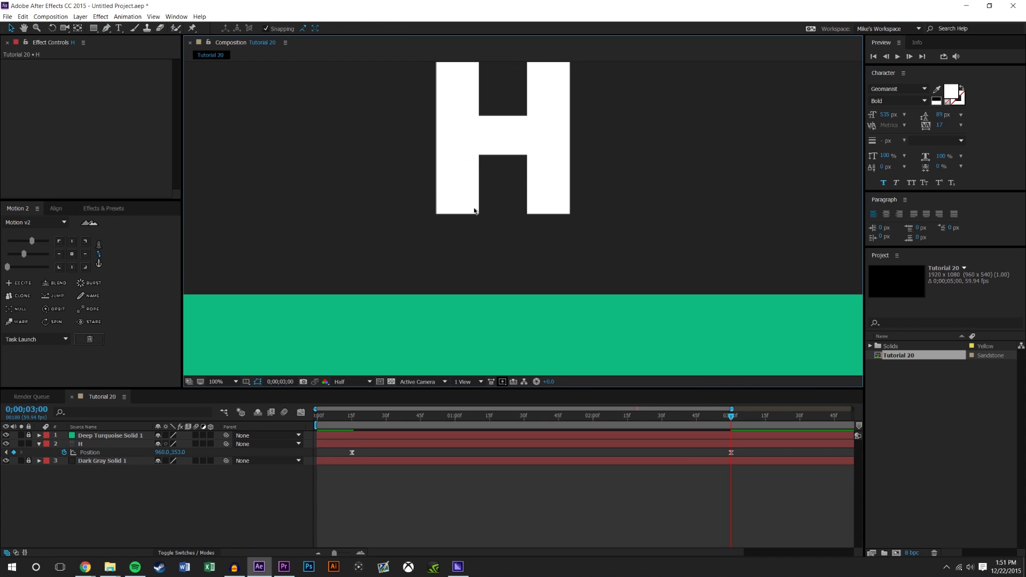
left_click(94, 27)
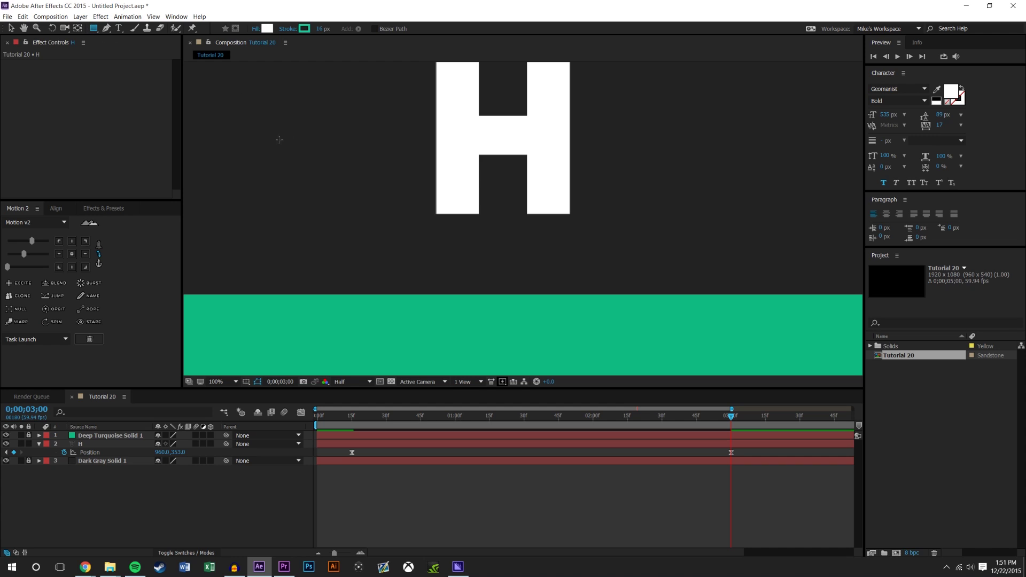
left_click(174, 501)
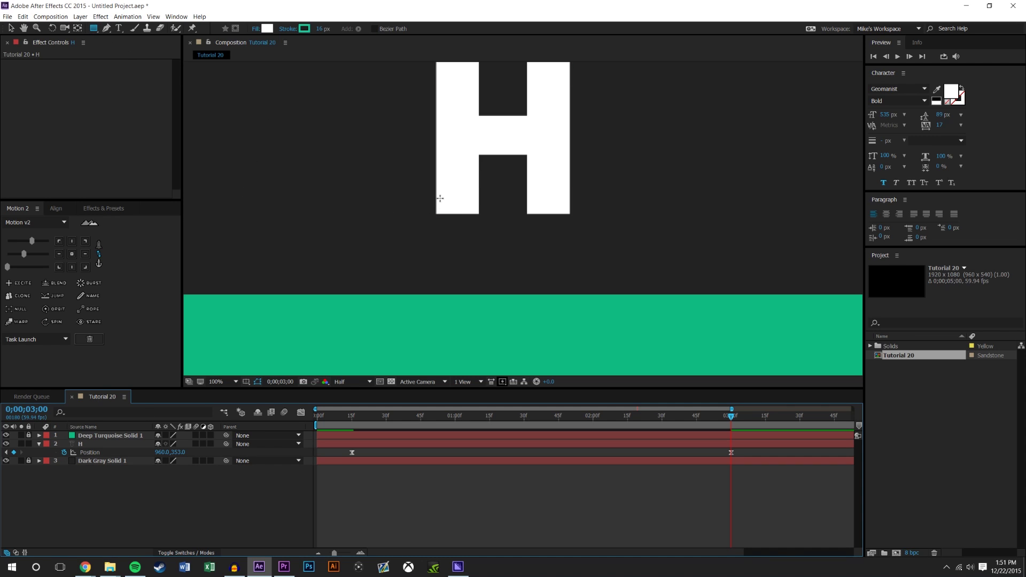
left_click_drag(440, 199, 450, 317)
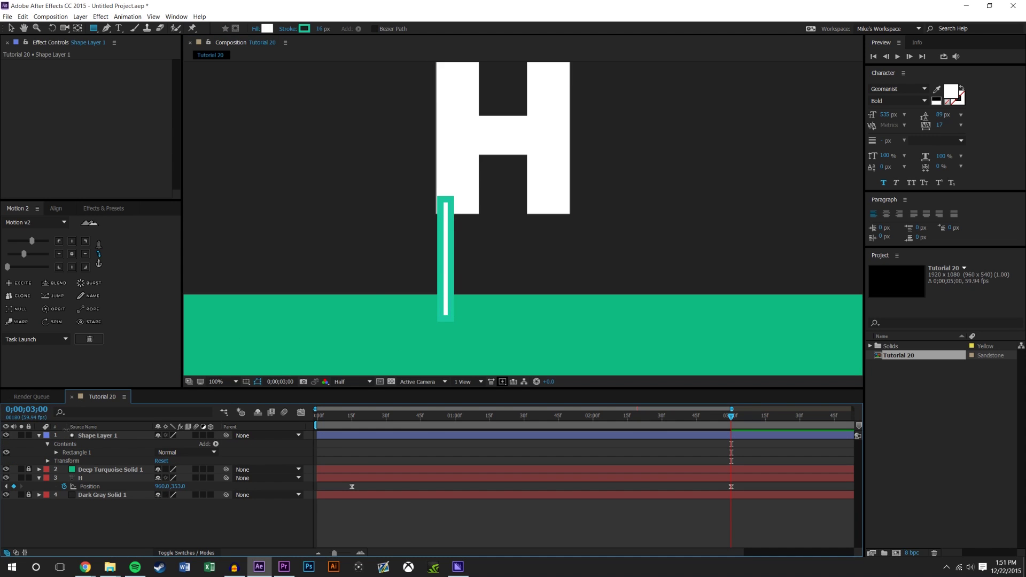
Set the new rectangle's stroke width to 0 px and deselect the shape layer.
left_click(100, 435)
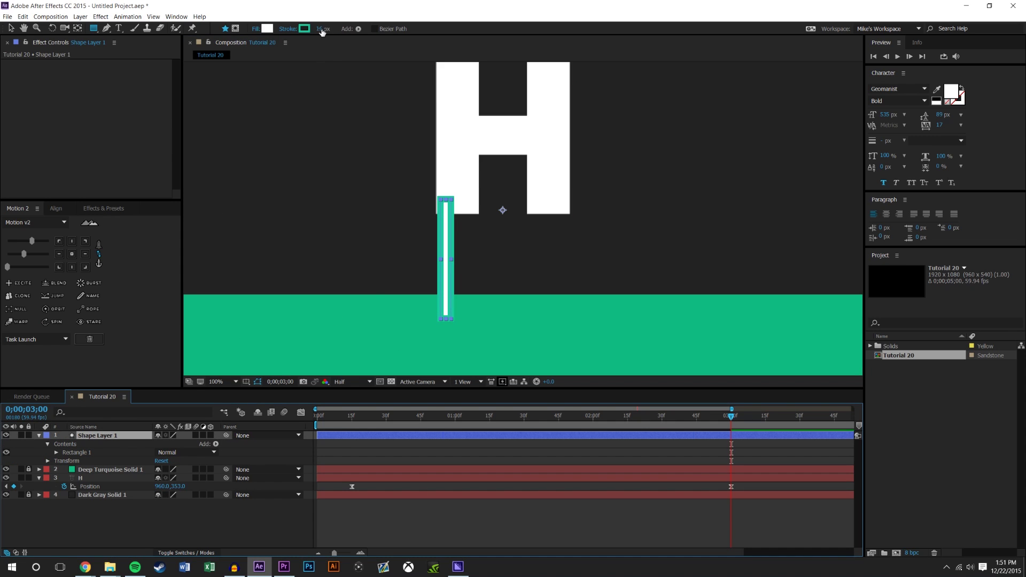
left_click_drag(321, 30, 20, 31)
left_click(11, 29)
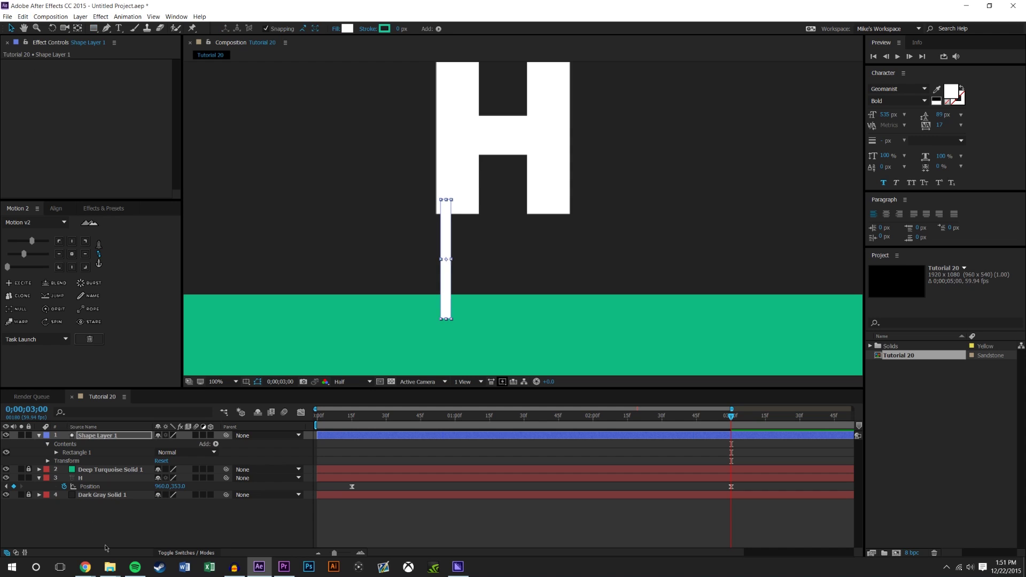
left_click(446, 262)
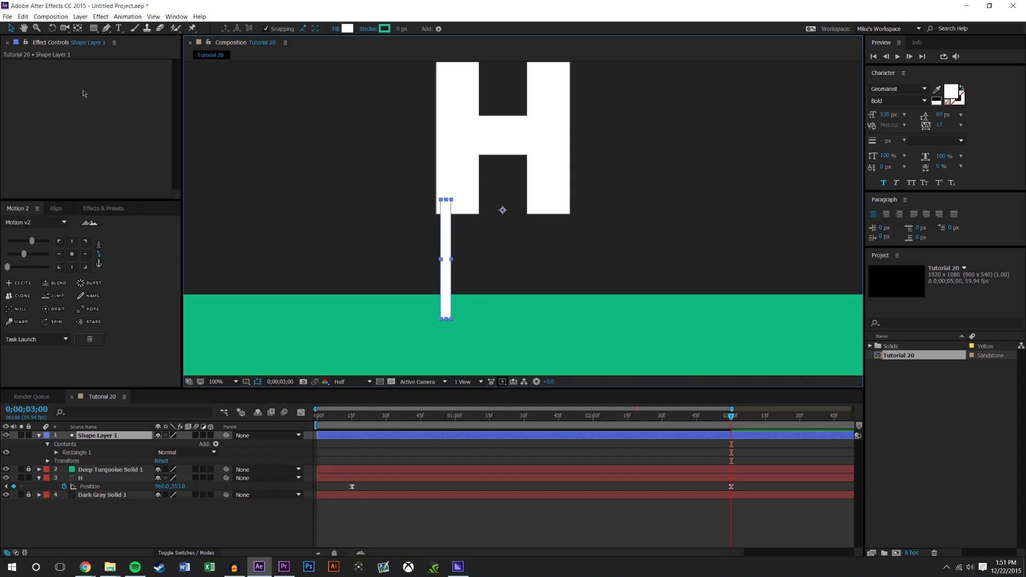
left_click(104, 476)
Draw a wider vertical rectangle on its own shape layer beside the first, from the H's left leg into the band.
left_click(94, 28)
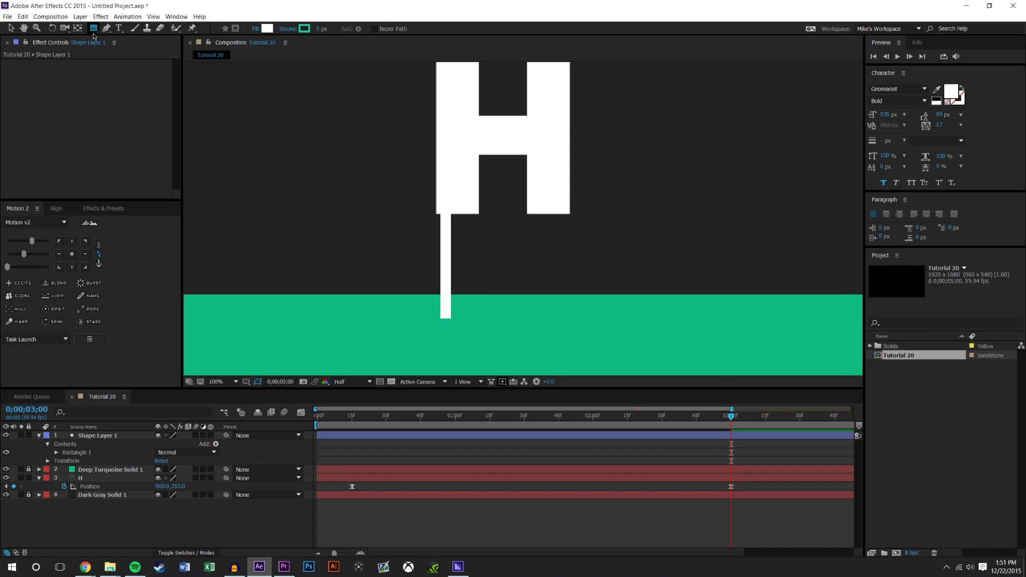
mouse_move(456, 197)
left_mouse_down()
mouse_move(477, 278)
mouse_move(476, 329)
left_mouse_up()
left_click(201, 542)
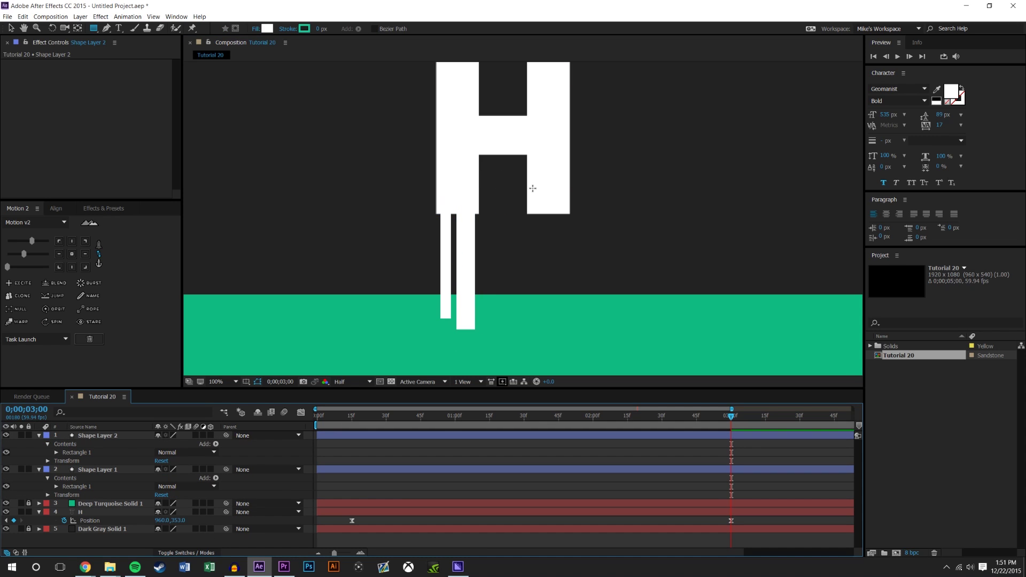
Draw three vertical rectangles of varying width, each on its own shape layer, from the H's right leg into the band.
left_click_drag(530, 200, 532, 323)
left_click(506, 454)
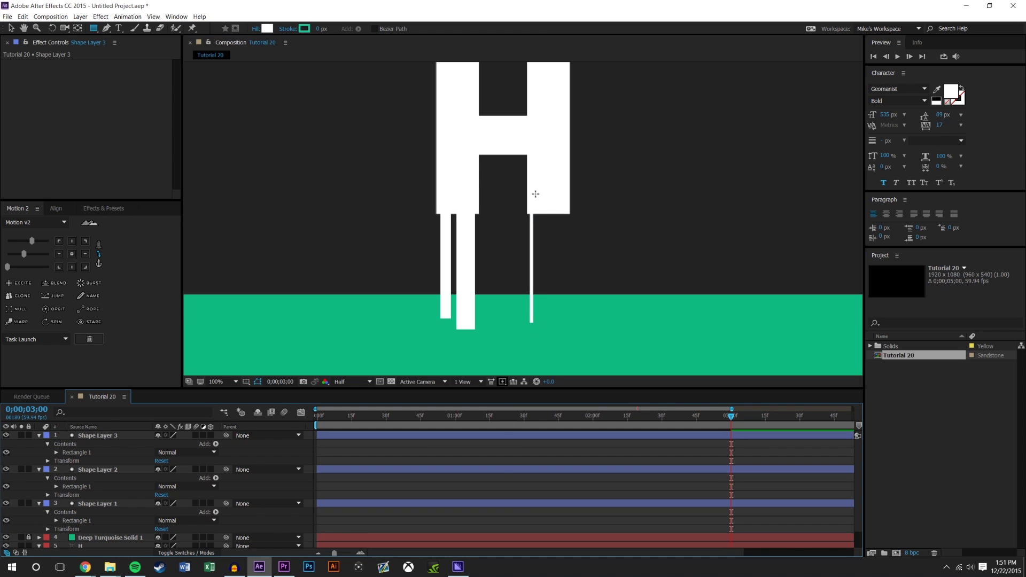
left_click_drag(535, 194, 549, 348)
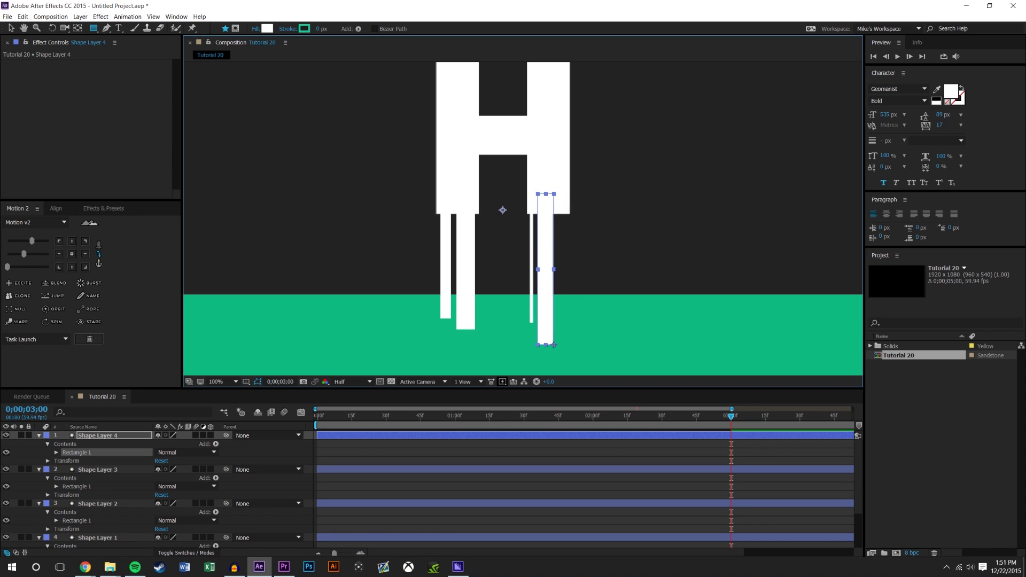
left_click(541, 461)
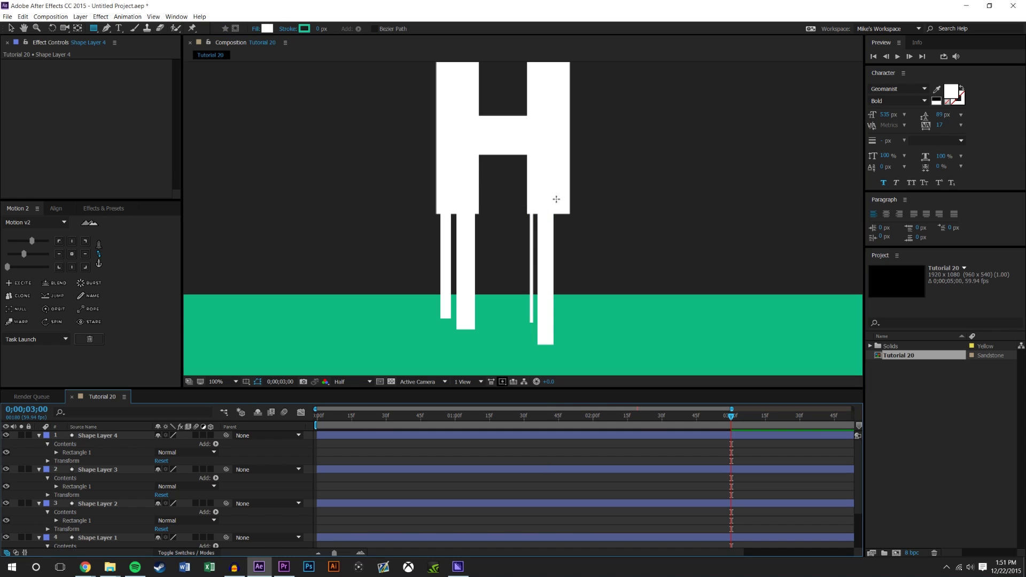
left_click_drag(558, 199, 563, 343)
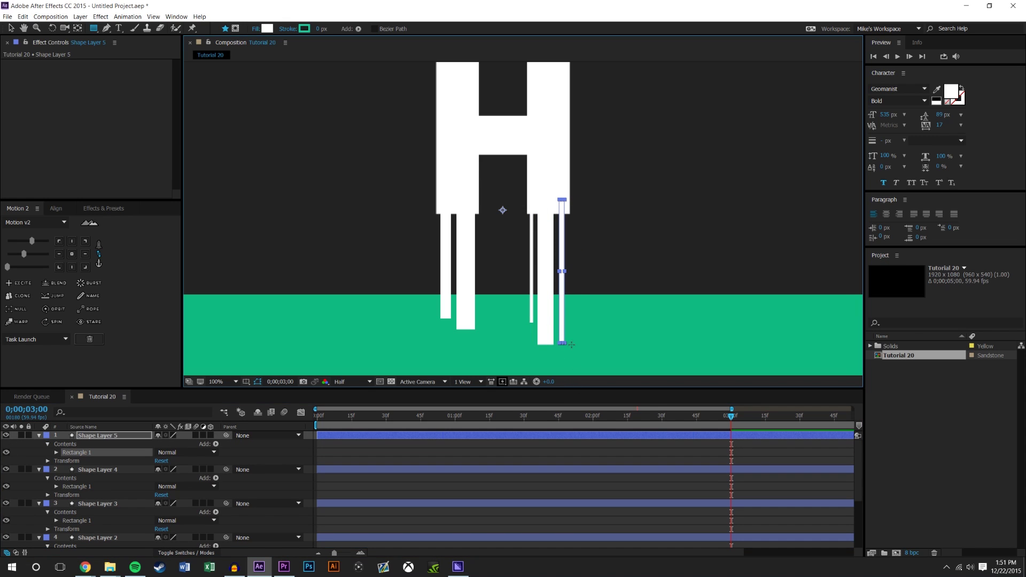
left_click(543, 446)
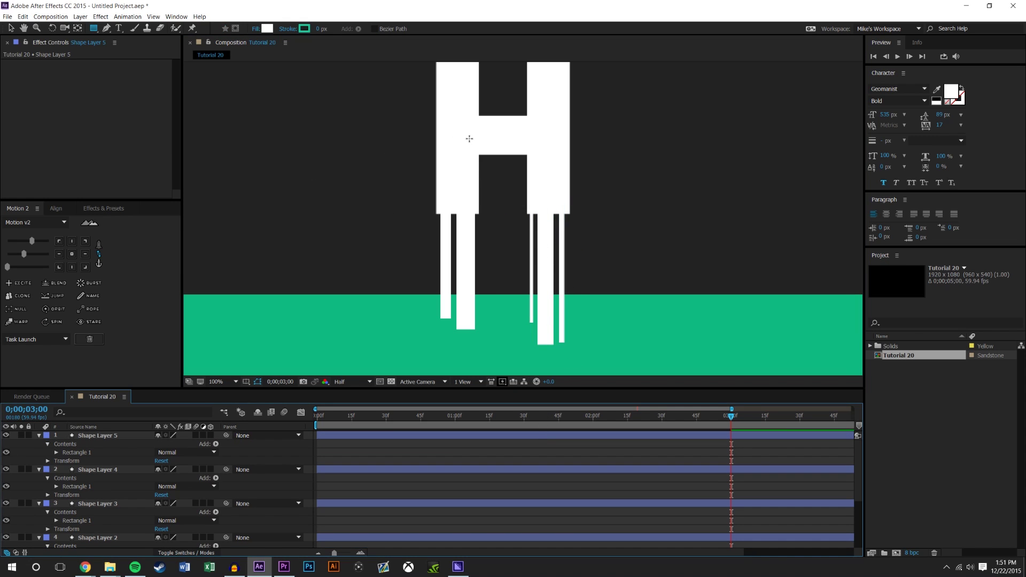
Draw three vertical rectangles of varying width, each on its own shape layer, from the H's crossbar into the band.
left_click_drag(483, 147, 493, 337)
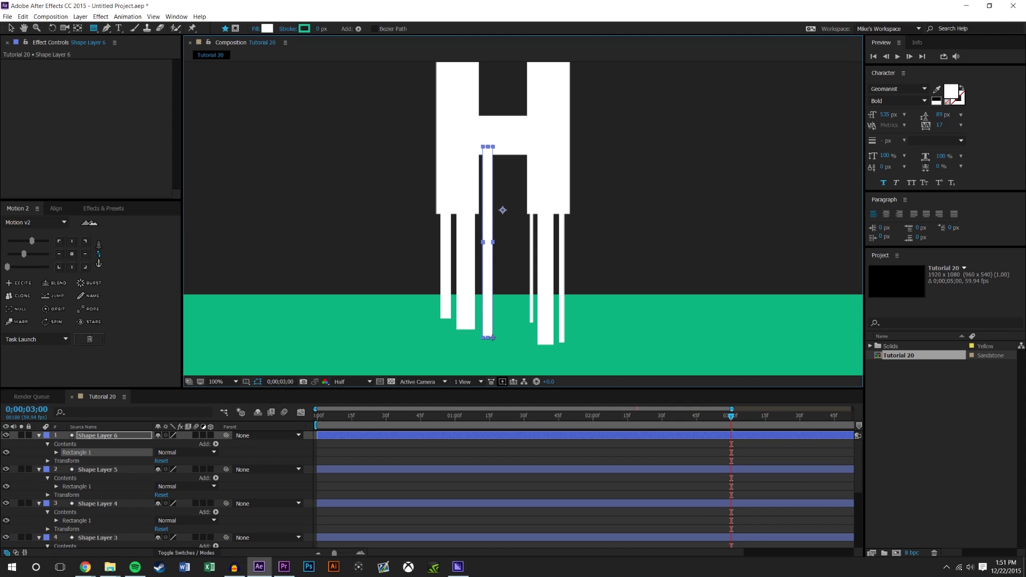
left_click(460, 446)
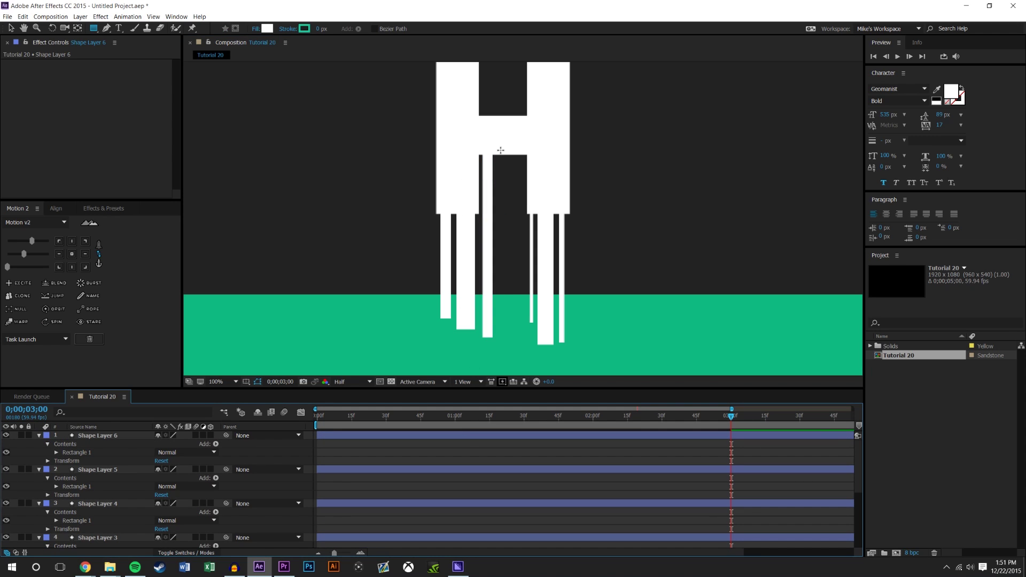
left_click_drag(500, 150, 517, 343)
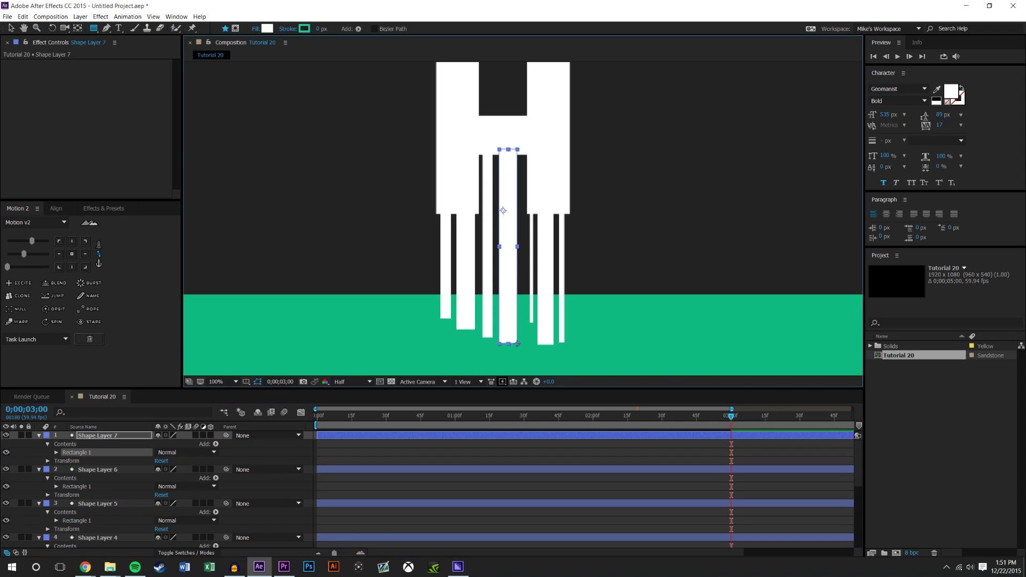
left_click(500, 408)
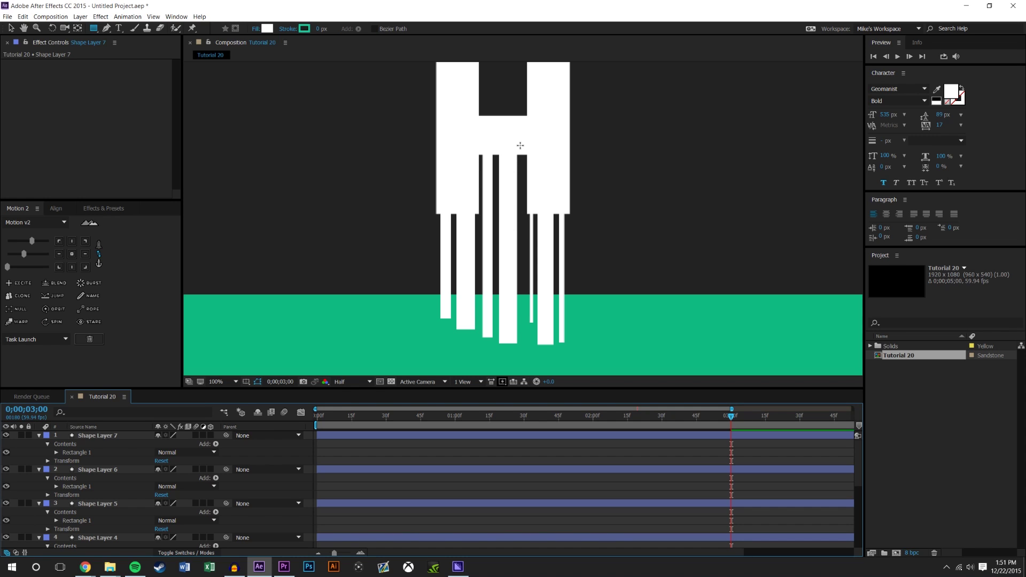
left_click_drag(519, 146, 522, 342)
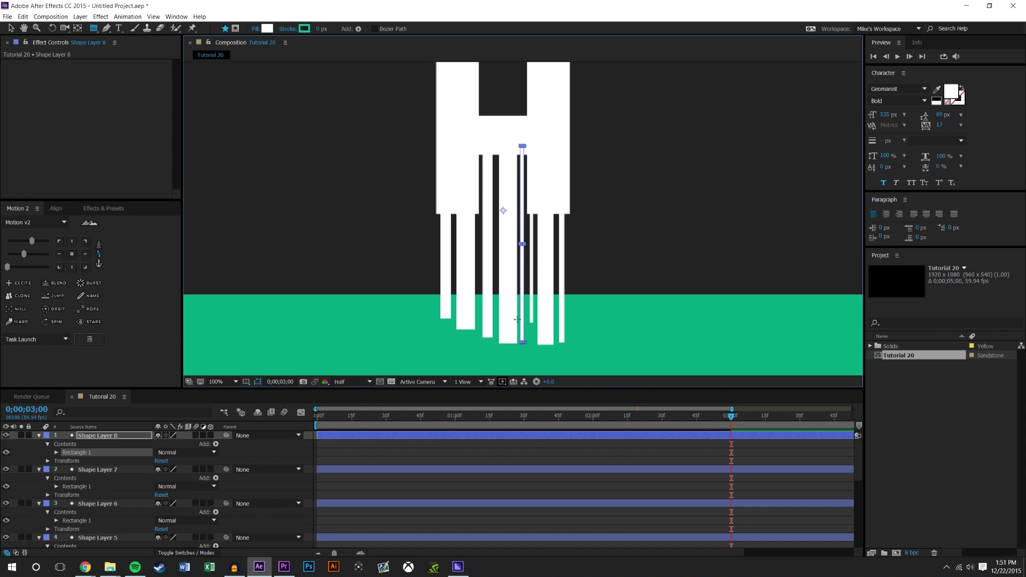
left_click(11, 28)
left_click(470, 447)
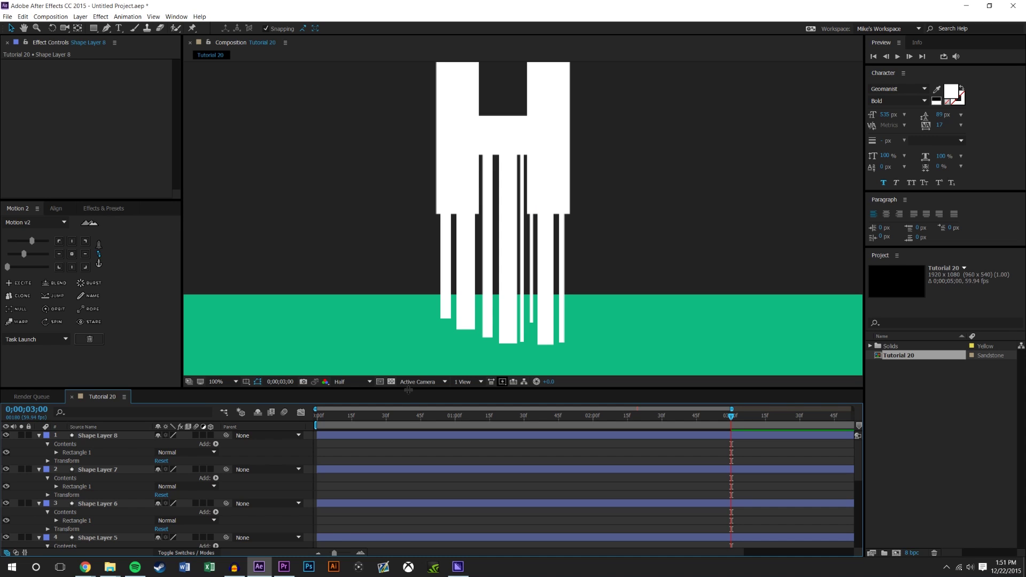
Give the timeline more height and show only the Scale property for all eight shape layers.
left_click_drag(408, 391, 407, 269)
scroll(480, 180, "down", 2)
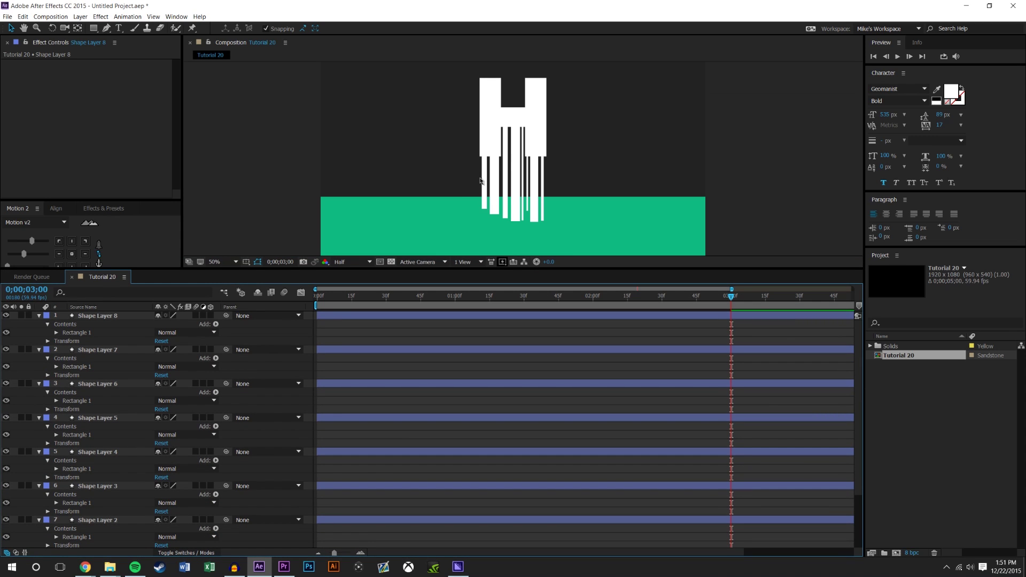
left_click(96, 316)
scroll(104, 401, "down", 3)
left_click(108, 484, "shift")
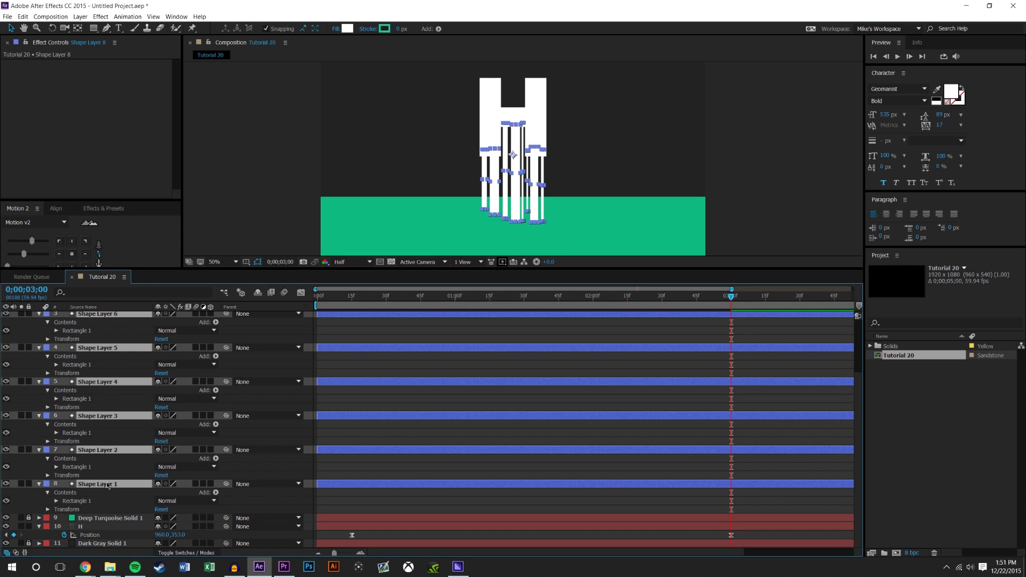
key("s")
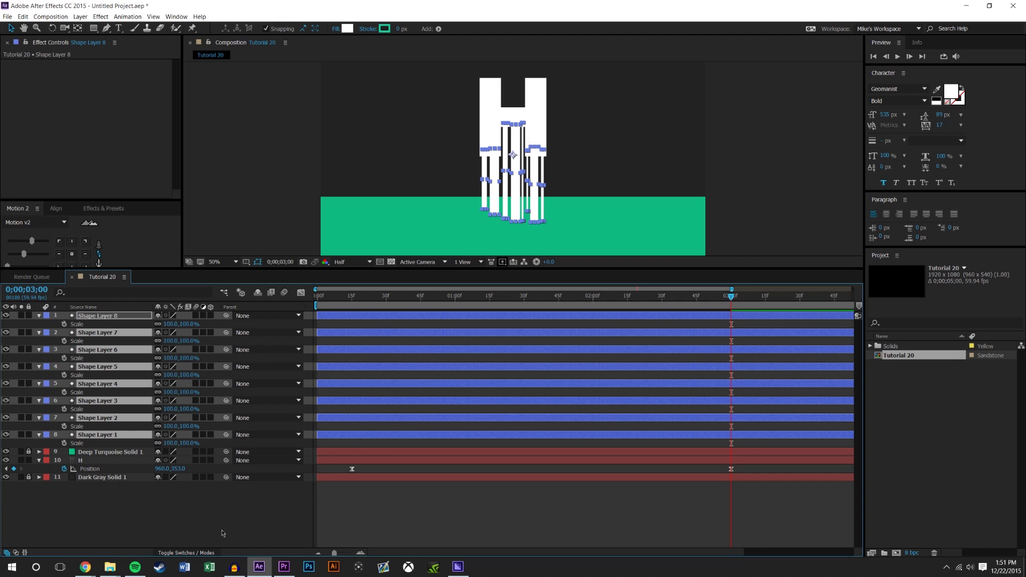
left_click(181, 511)
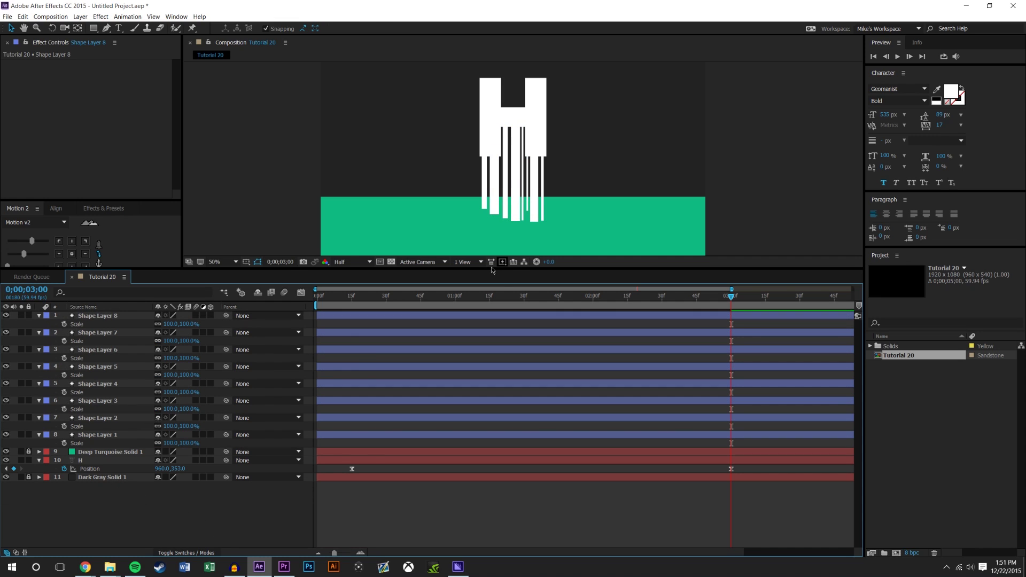
Move the anchor points of all eight shape layers to the top centre of their rectangles using Motion 2.
left_click(103, 318)
left_click(116, 430, "shift")
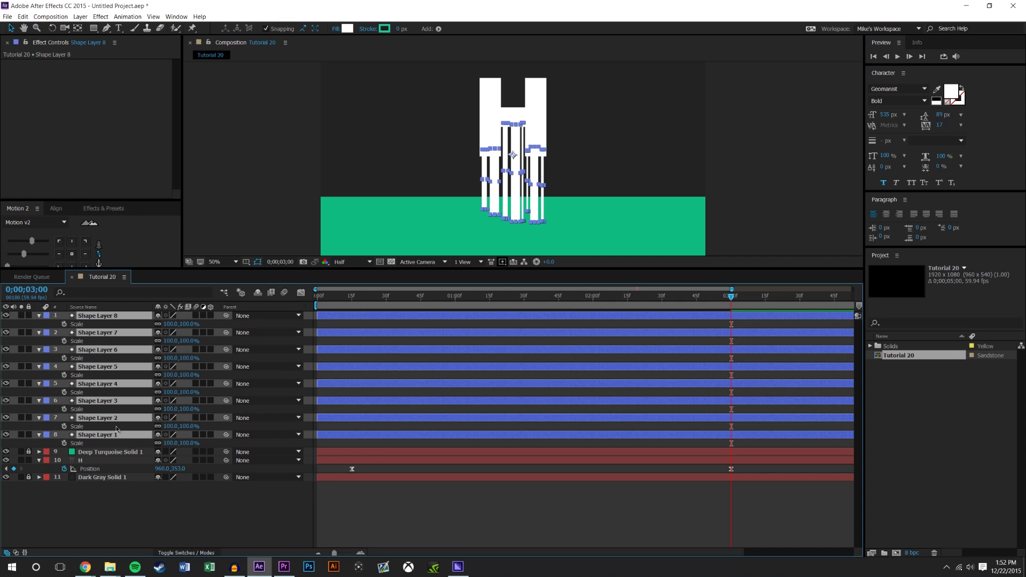
scroll(523, 159, "up", 1)
left_click_drag(531, 141, 524, 183)
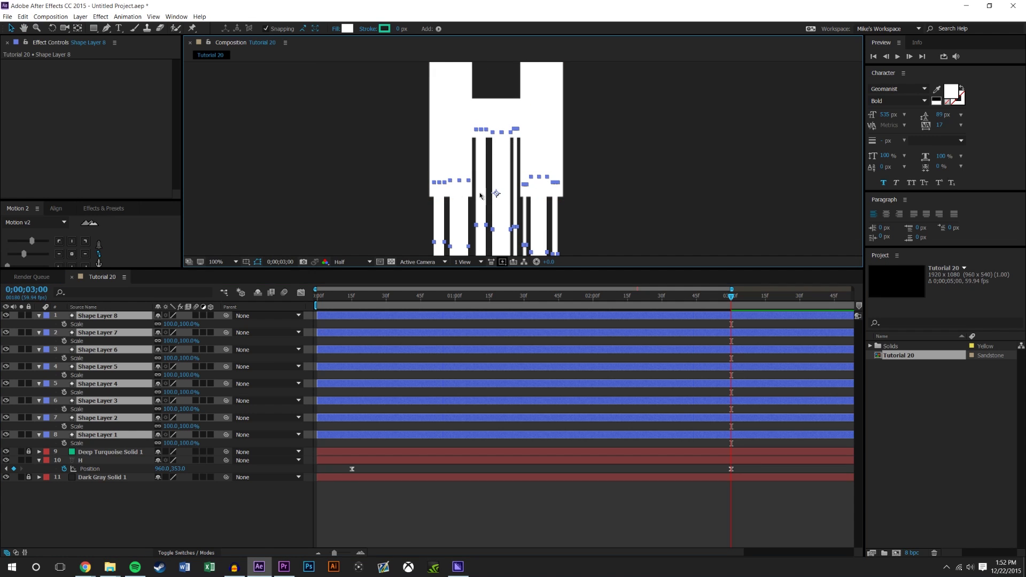
left_click(84, 205)
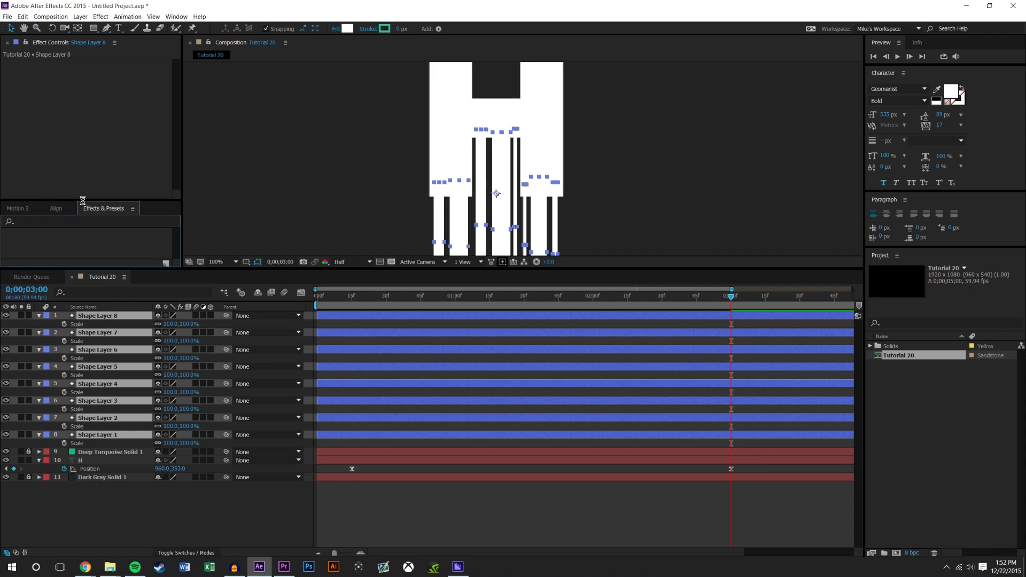
left_click(14, 208)
left_click_drag(64, 200, 65, 110)
left_click(436, 441)
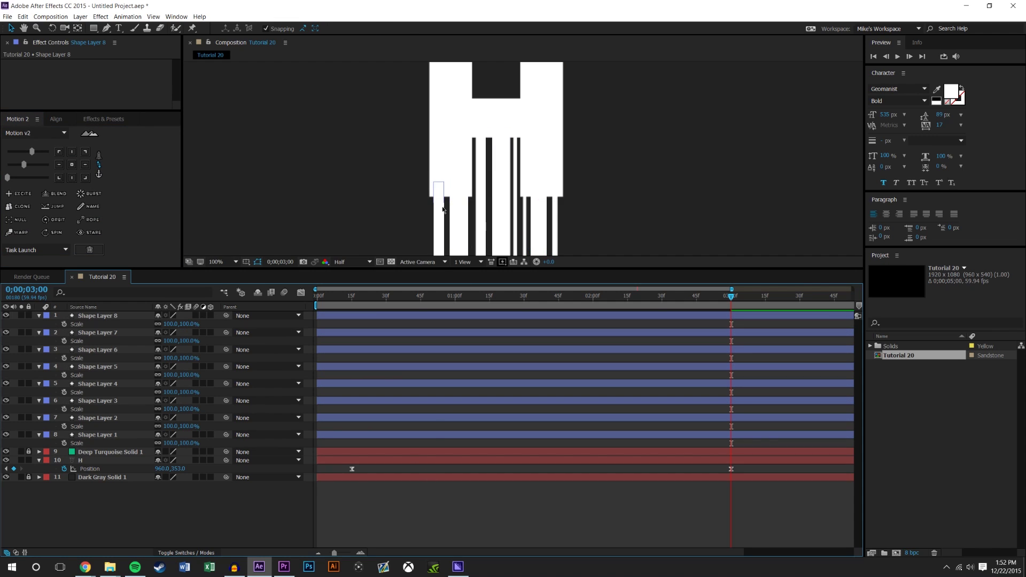
left_click(457, 181)
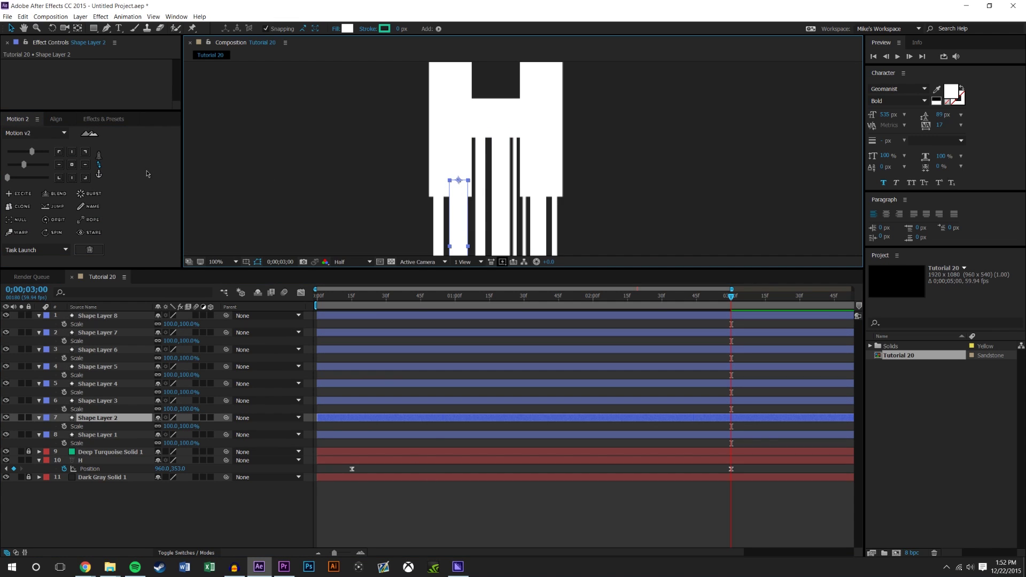
Nudge Shape Layer 2's anchor point slightly down with the Pan Behind tool and return to the Selection tool.
left_click(77, 28)
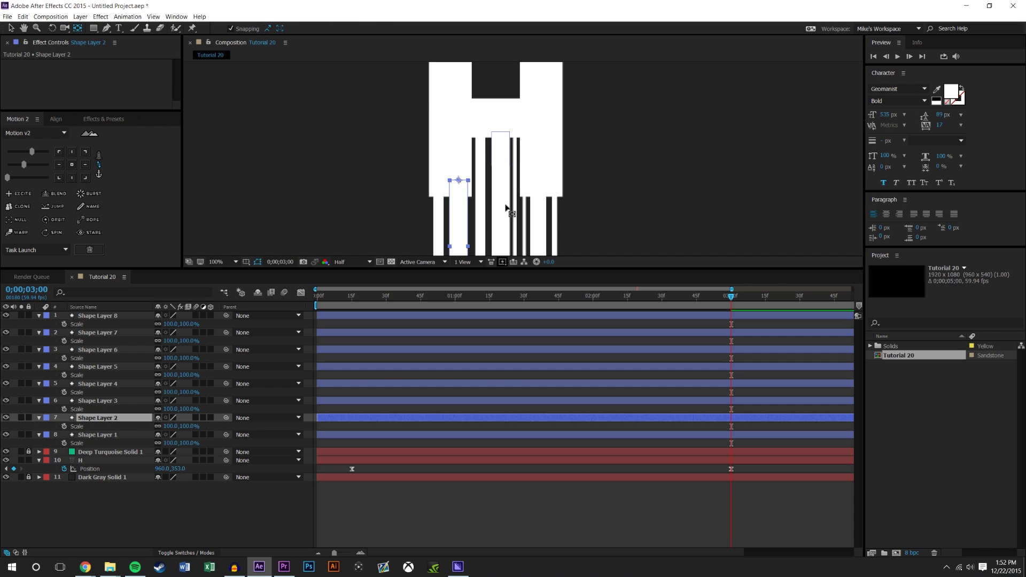
left_click_drag(458, 180, 459, 182)
key("v")
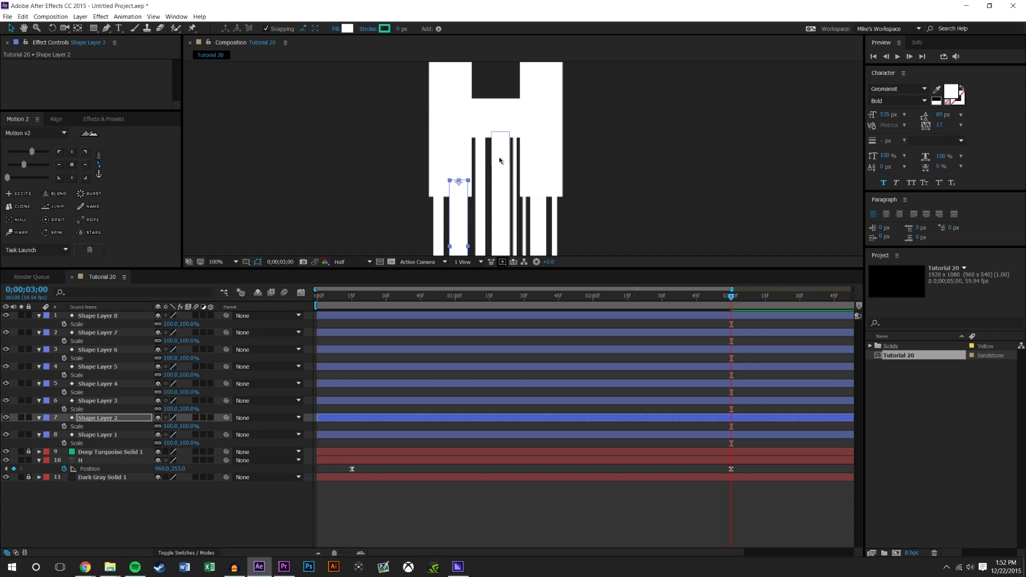
key("comma")
left_click(574, 508)
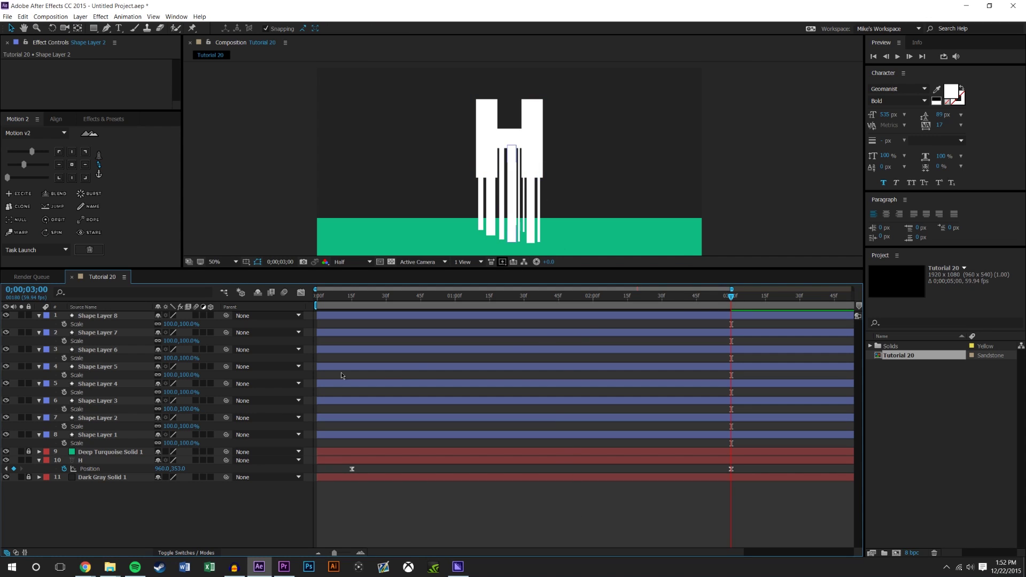
Try scaling Shape Layer 8 up proportionally from its top anchor point and undo the change.
left_click_drag(184, 324, 198, 477)
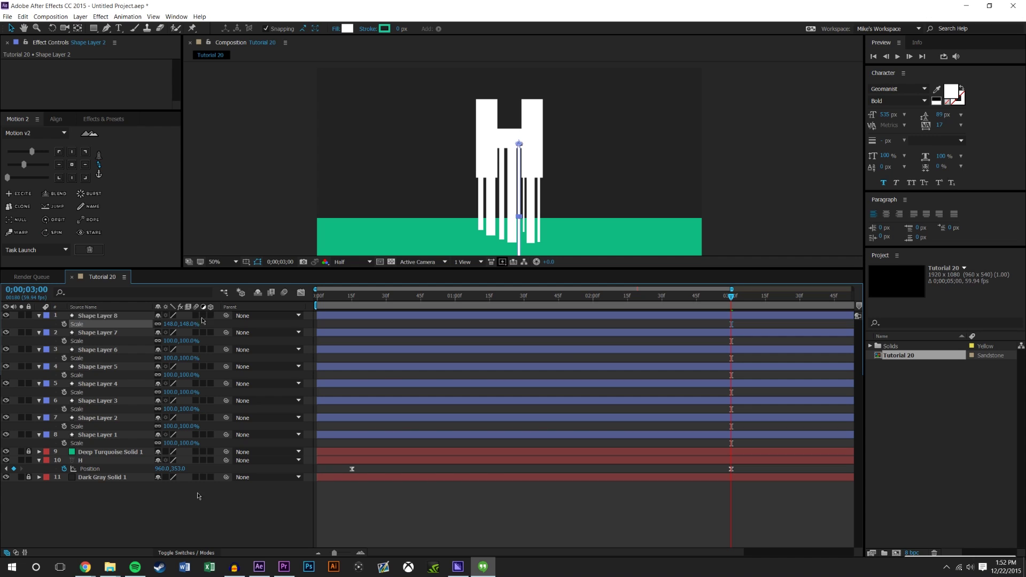
left_click(172, 499)
key("ctrl+z")
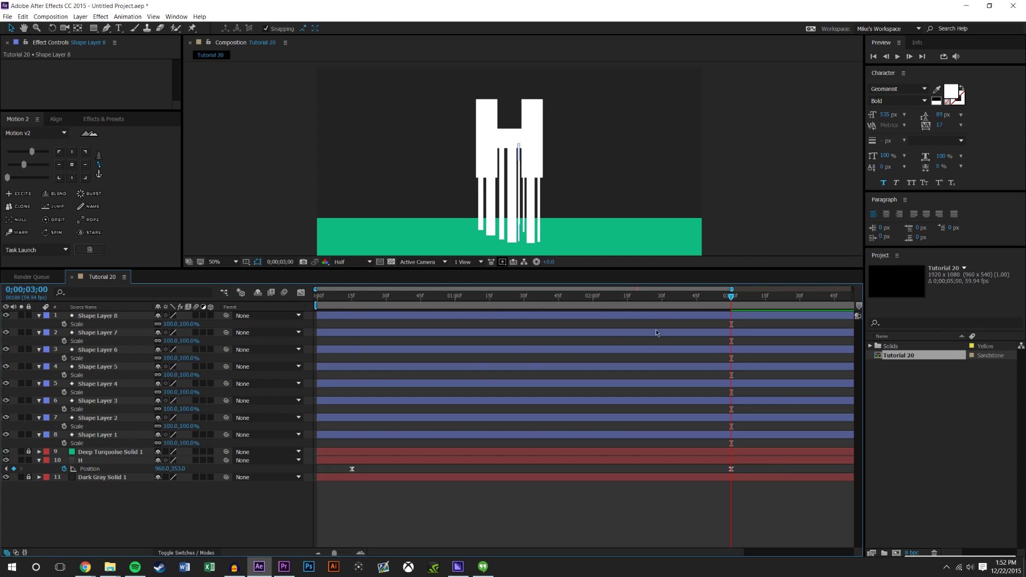
Parent all eight shape layers to the H layer and scrub the timeline to check that they follow it.
left_click(101, 316)
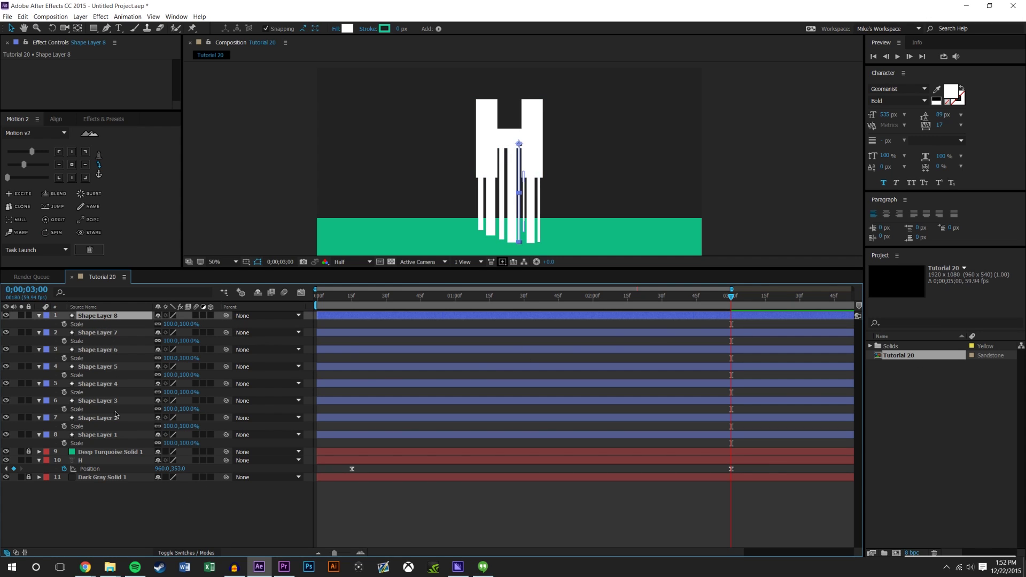
left_click(103, 439, "shift")
left_click_drag(226, 316, 112, 461)
left_click(771, 344)
mouse_move(730, 297)
left_mouse_down()
mouse_move(466, 327)
mouse_move(579, 304)
mouse_move(732, 302)
left_mouse_up()
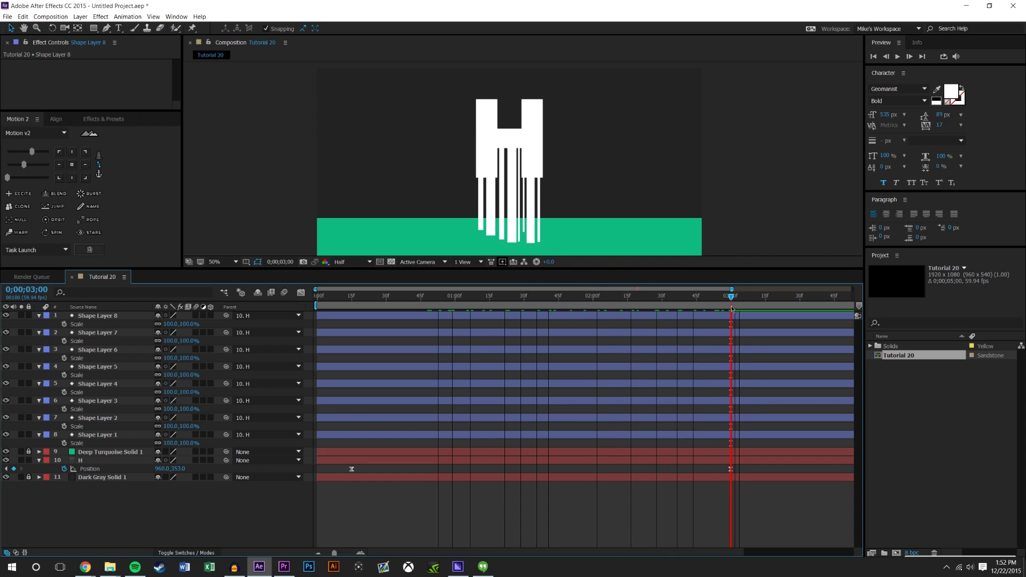
Unlink the width and height proportions of the Scale property on all eight shape layers.
left_click(121, 315)
left_click(94, 434, "shift")
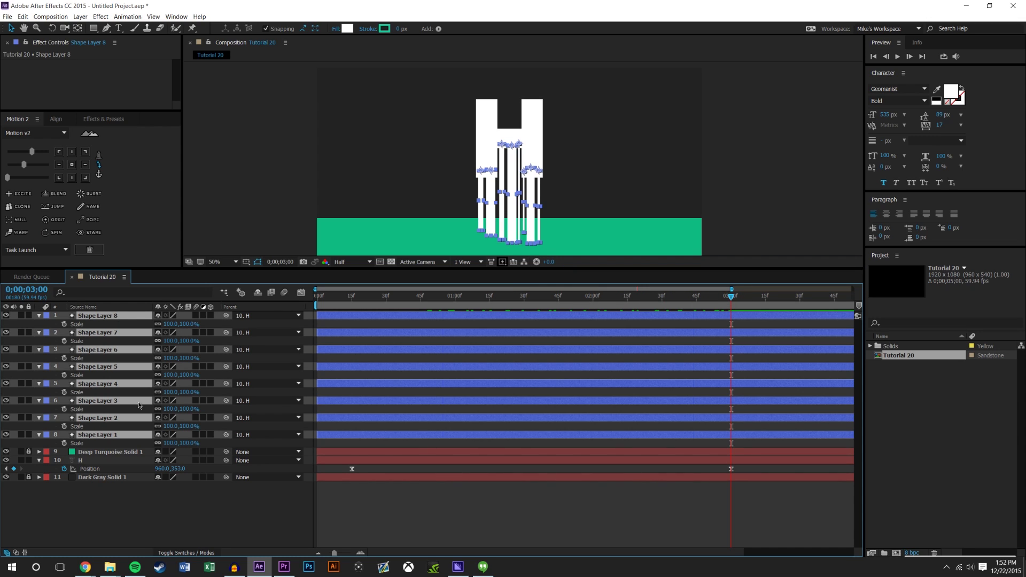
left_click(155, 506)
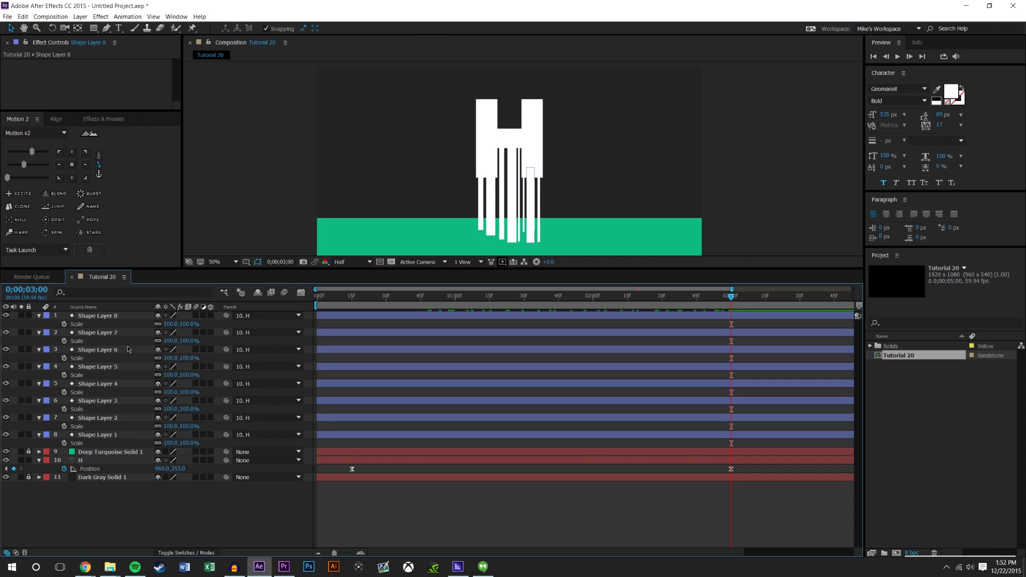
left_click(157, 357)
left_click(158, 409)
left_click(157, 426)
Try widening Shape Layer 7 through its horizontal scale alone and undo the change.
left_click_drag(191, 341, 177, 324)
key("ctrl+z")
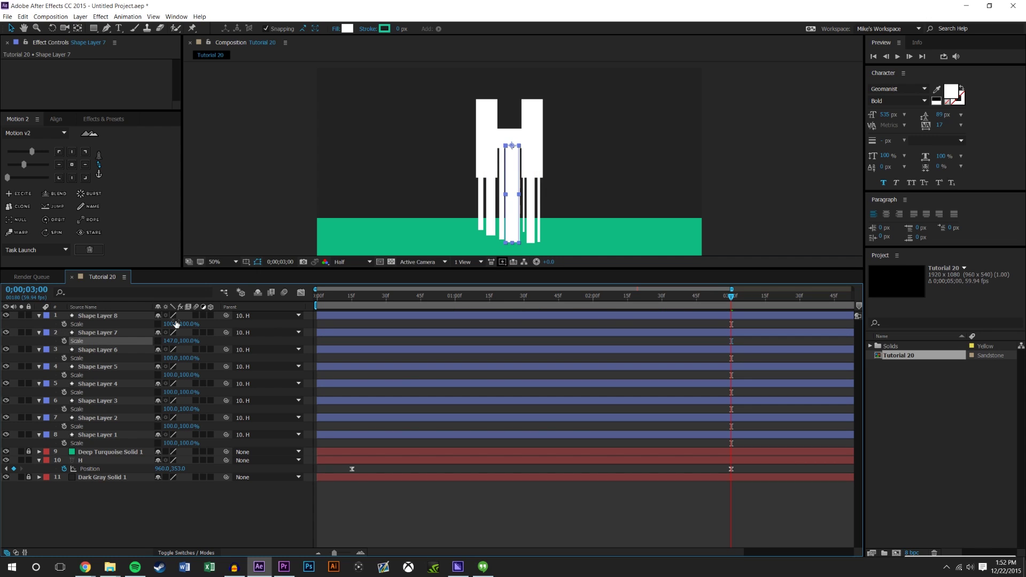
key("ctrl+z")
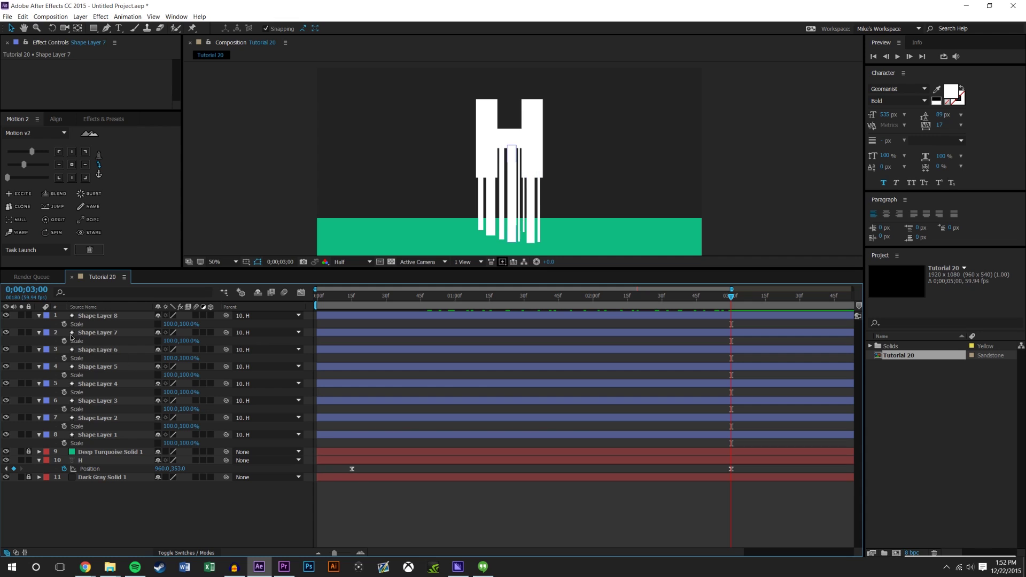
Turn on Scale keyframing for all eight shape layers at 0;00;03;00.
left_click(64, 324)
left_click(64, 340)
left_click(63, 358)
left_click(63, 375)
left_click(63, 392)
left_click(64, 410)
left_click(63, 425)
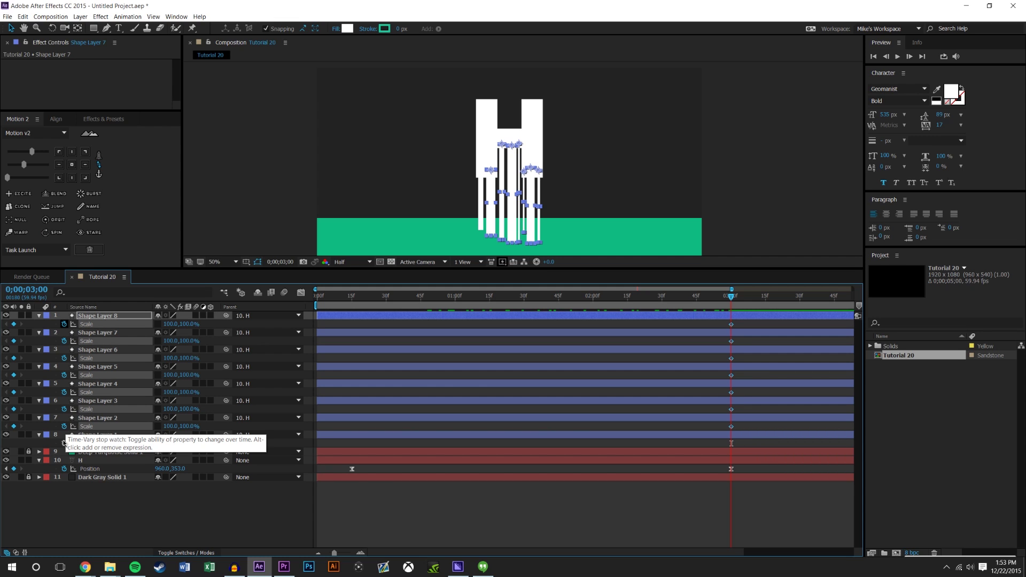
left_click(64, 442)
left_click(714, 389)
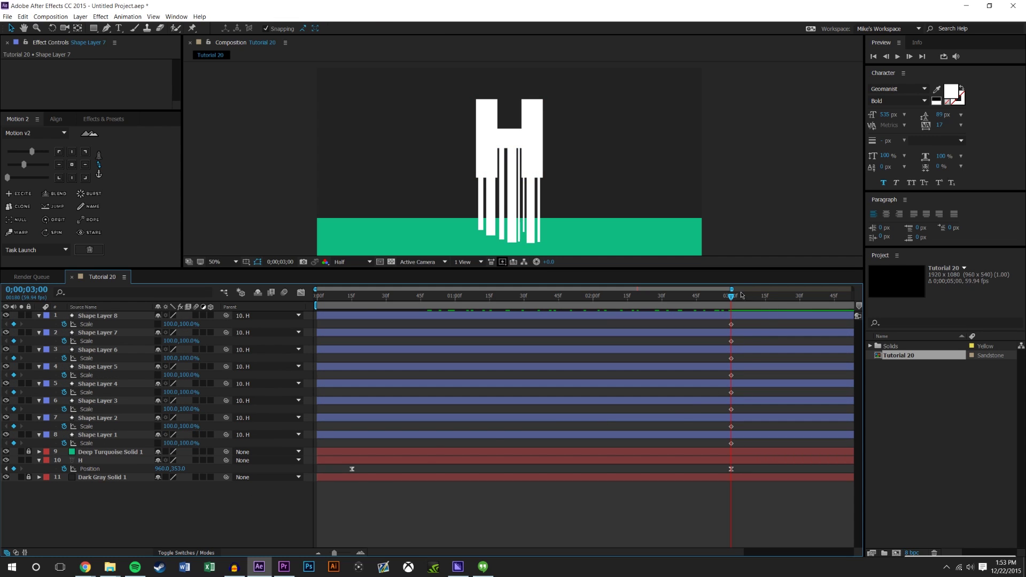
Set Shape Layer 8's horizontal scale to 0% at 0;00;03;00.
mouse_move(169, 324)
left_mouse_down()
mouse_move(159, 315)
mouse_move(176, 323)
left_mouse_up()
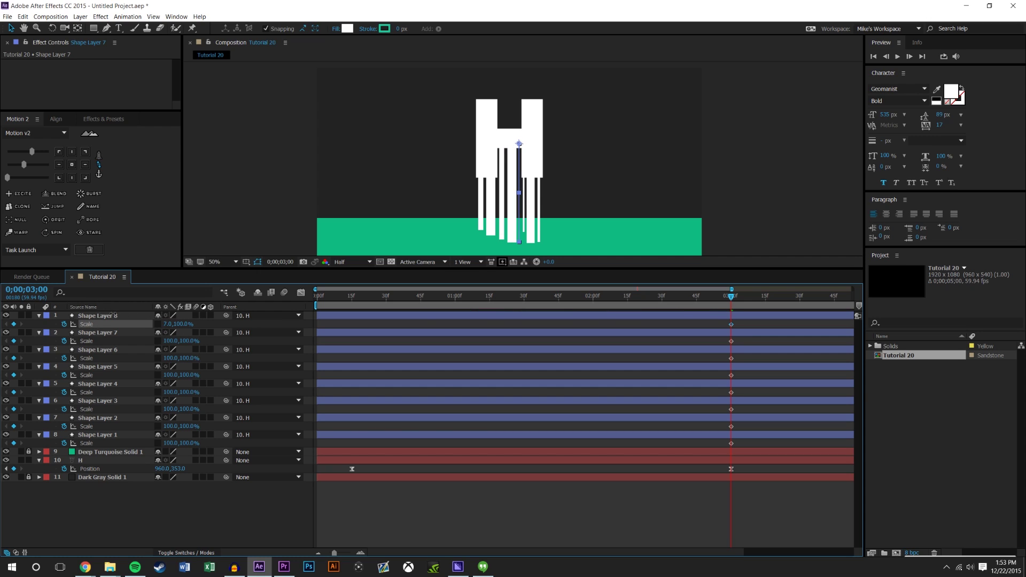
left_click(169, 324)
left_click(230, 542)
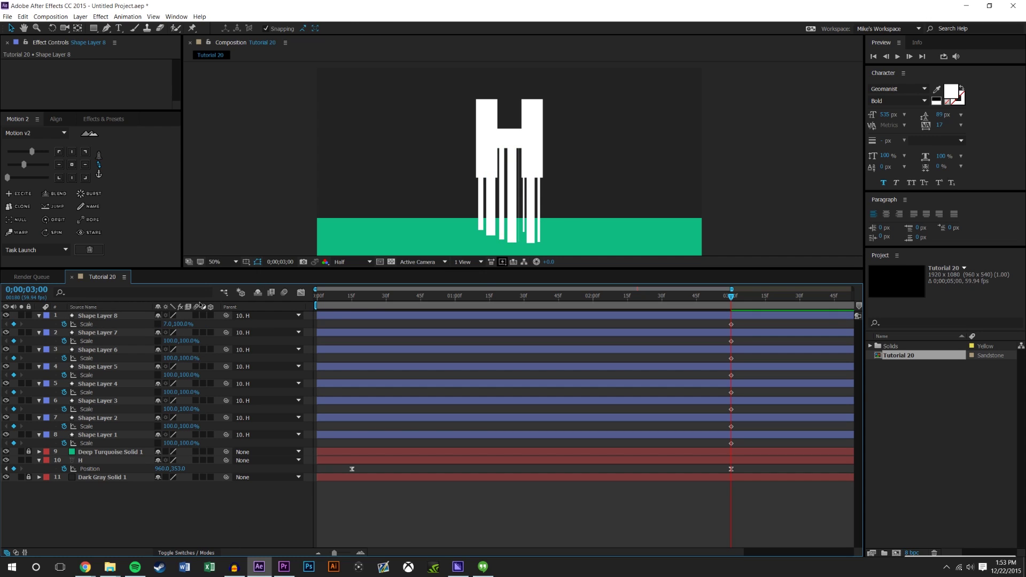
left_click(168, 324)
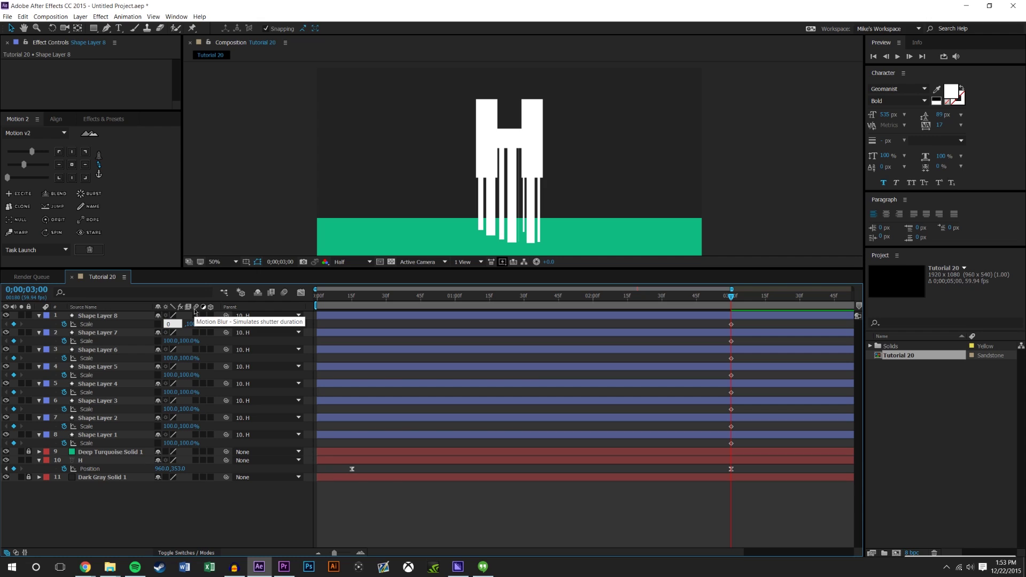
type("0")
key("Return")
Try to apply one Scale entry to all eight shape layers by re-entering a vertical scale of 100%.
left_click(110, 435, "shift")
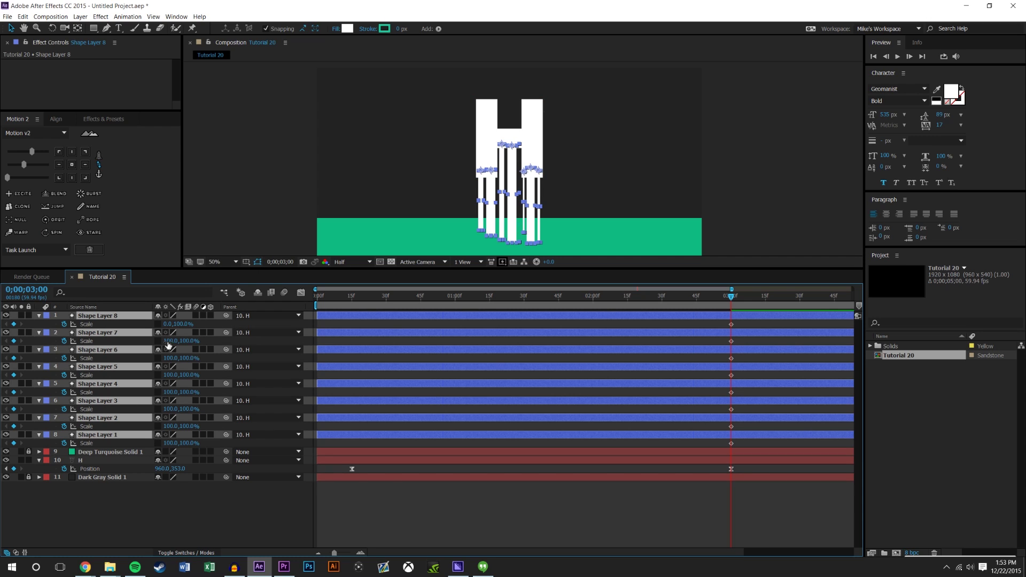
left_click(167, 324)
key("Tab")
type("100")
key("Return")
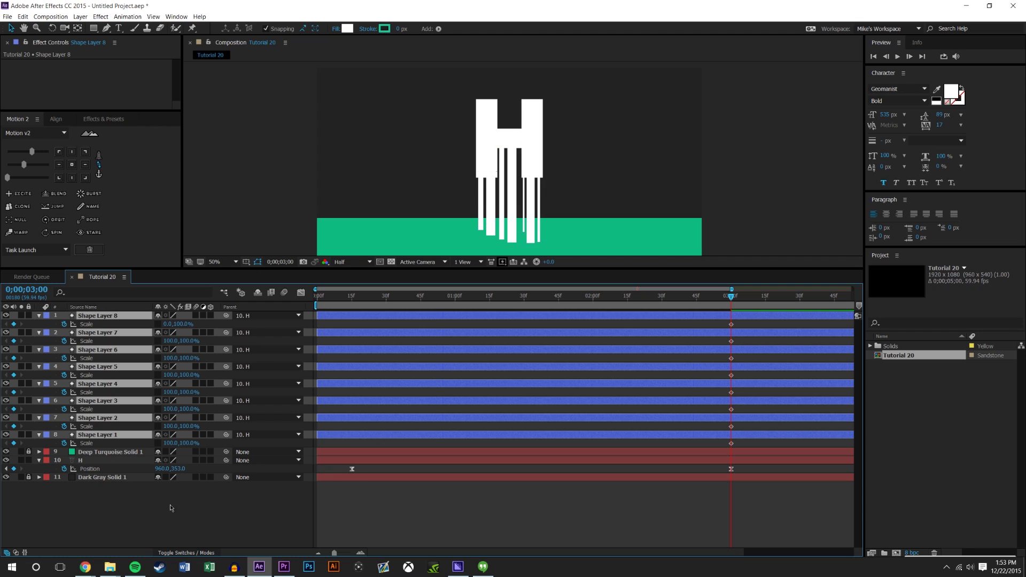
Set the scale of all eight shape layers to 0% horizontally and 100% vertically at 0;00;03;00.
left_click(93, 319)
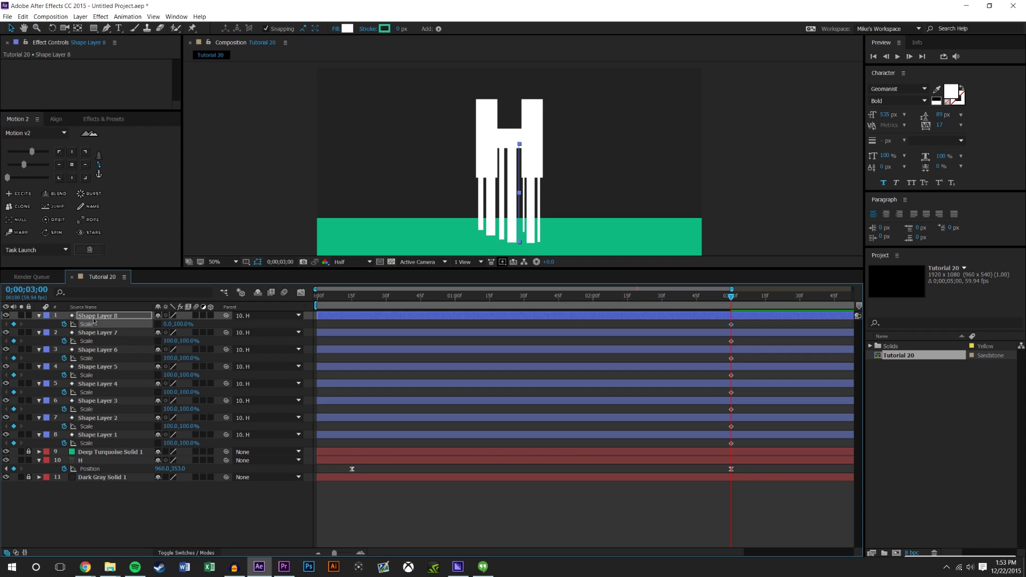
left_click(112, 437, "shift")
key("Tab")
type("1")
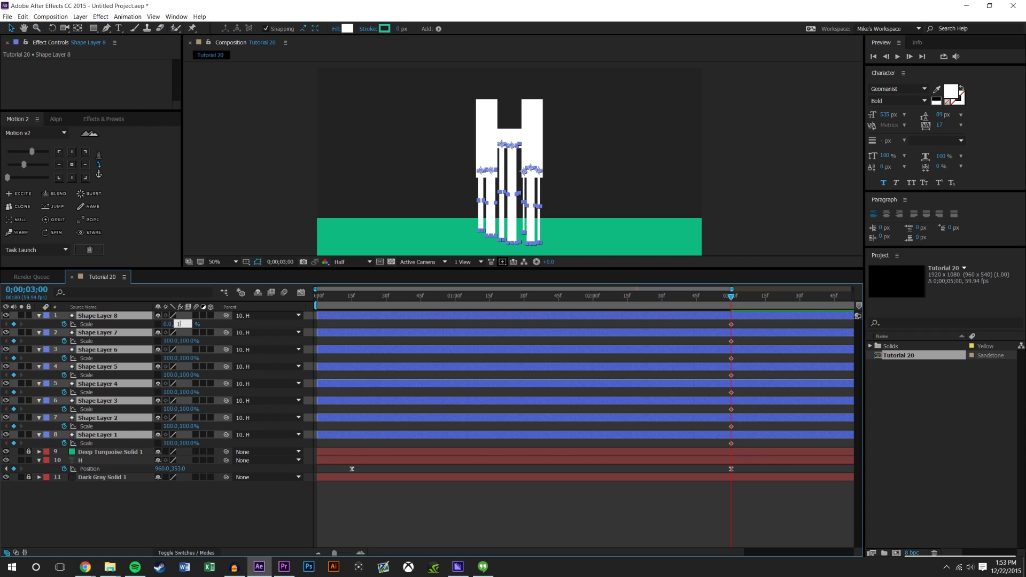
key("Return")
left_click(172, 340)
type("0")
key("Return")
left_click(456, 514)
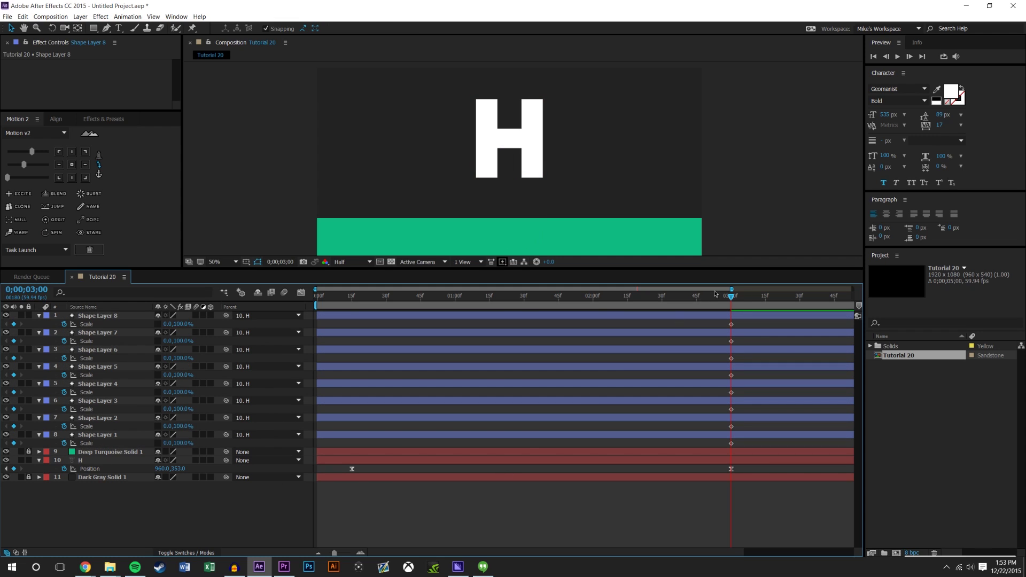
At 0;00;01;45, set all eight shape layers' scale keyframes to 100% horizontally and 0% vertically.
left_click_drag(732, 305, 558, 304)
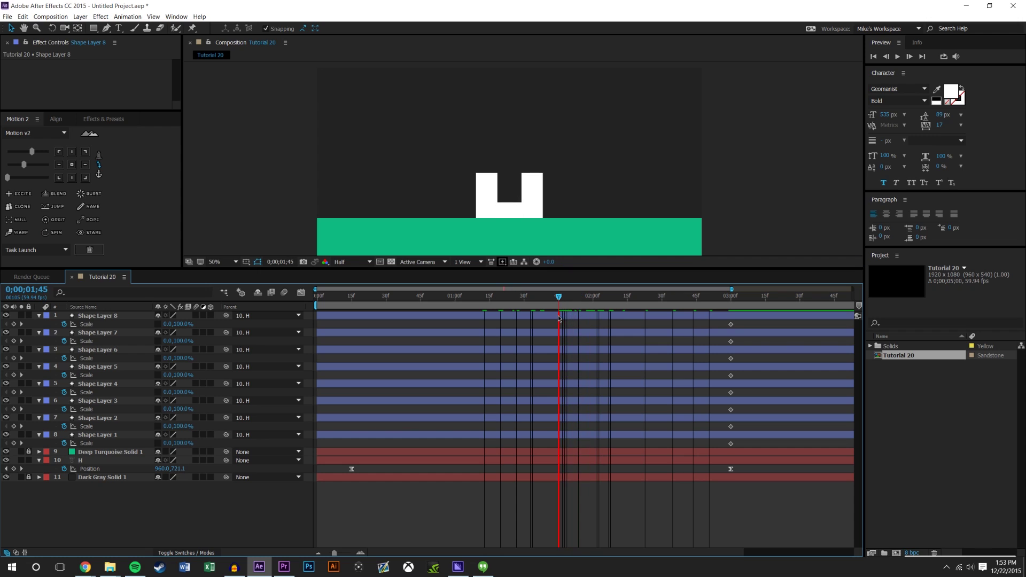
left_click(100, 316)
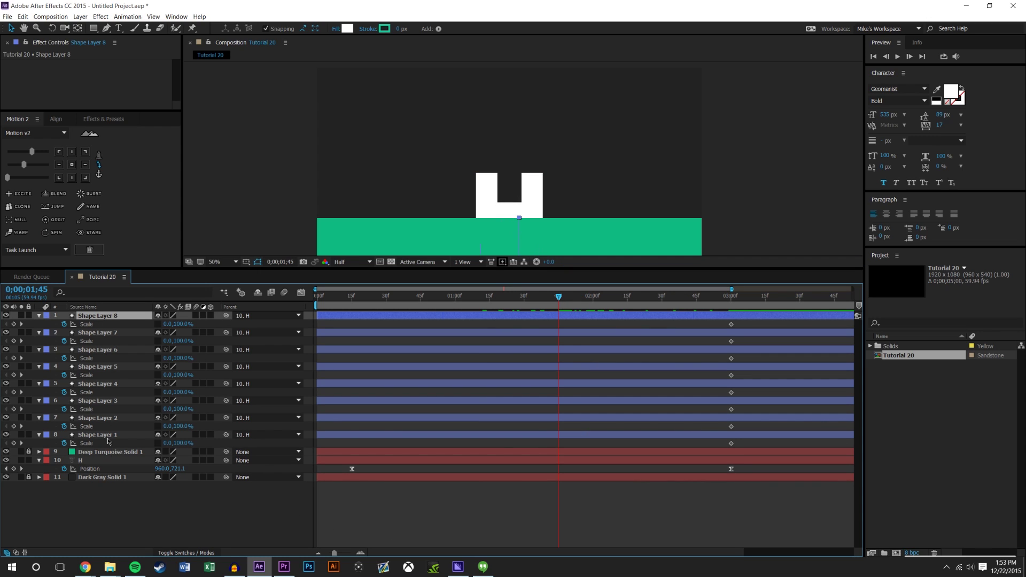
left_click(113, 434, "shift")
key("F2")
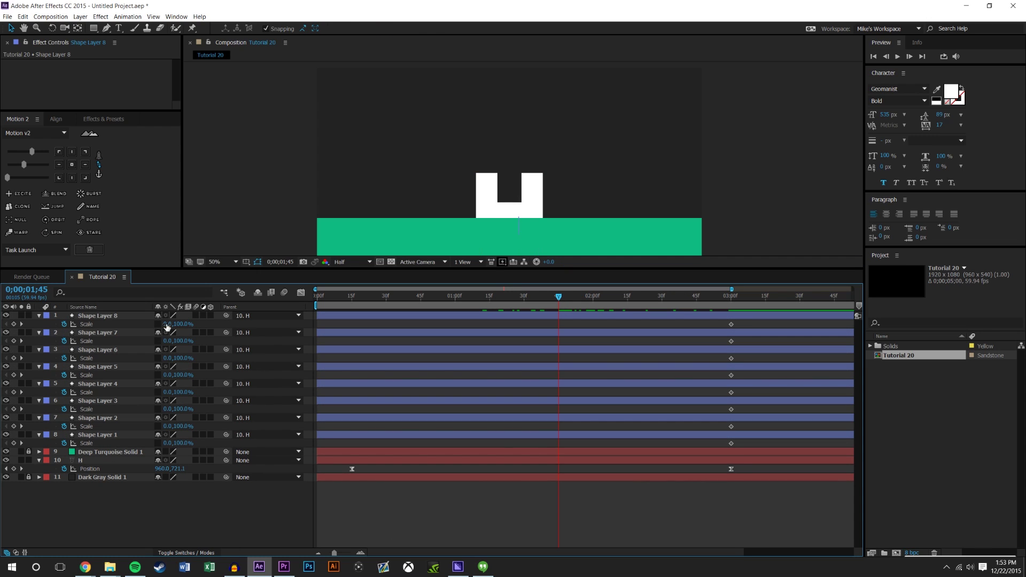
left_click(96, 315)
left_click(113, 434, "shift")
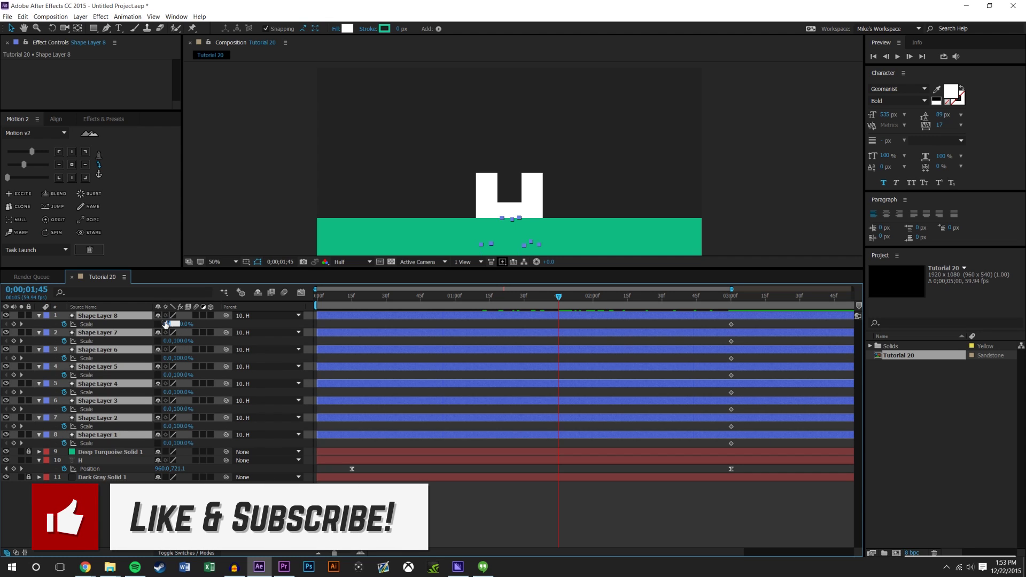
left_click(171, 324)
key("Tab")
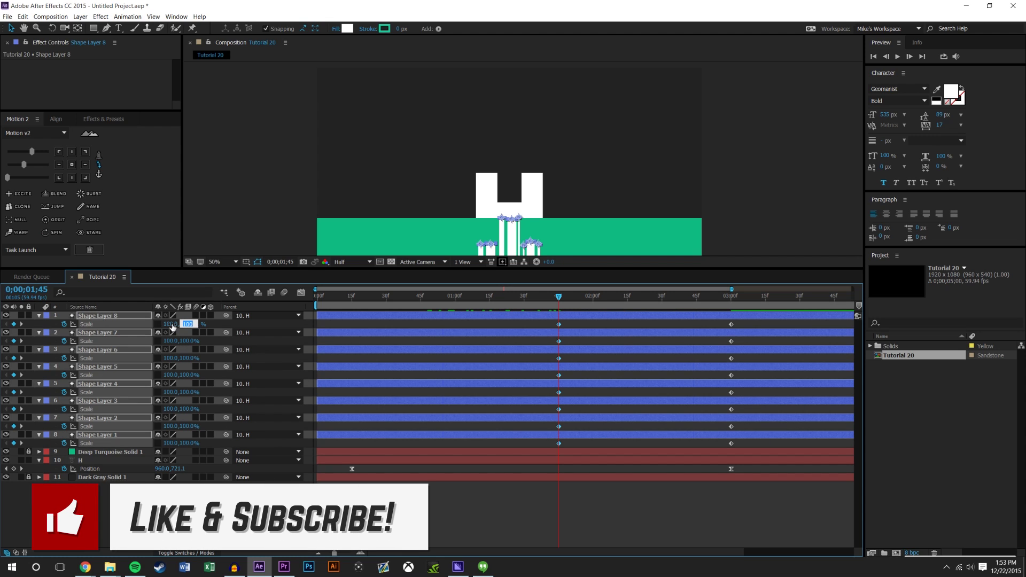
type("0")
key("Return")
left_click(599, 408)
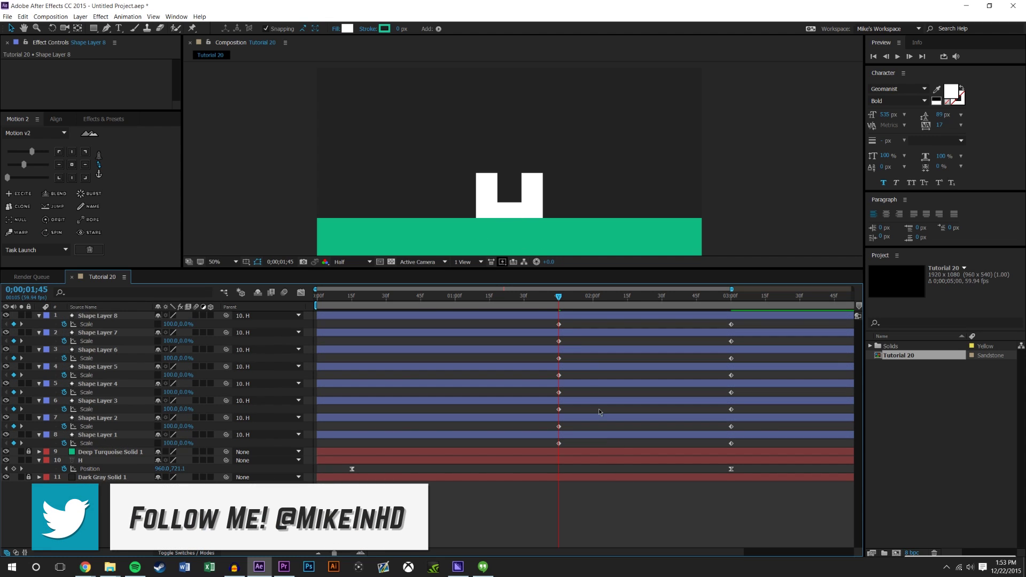
Preview the animation and stagger the eight shape layers in time by differing small offsets, with the playhead at 0;00;01;55.
key("space")
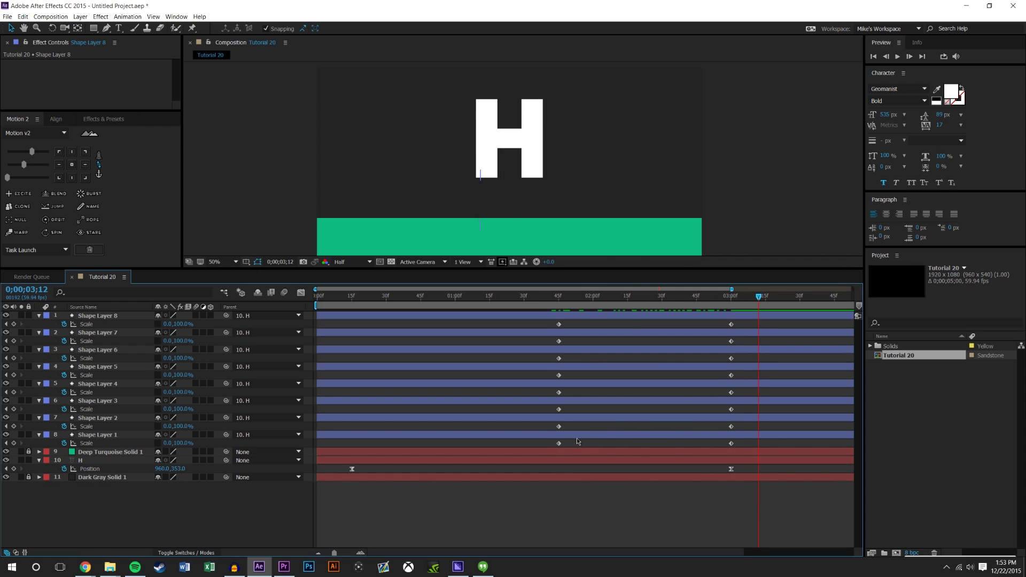
left_click_drag(580, 436, 581, 306)
left_click(588, 403)
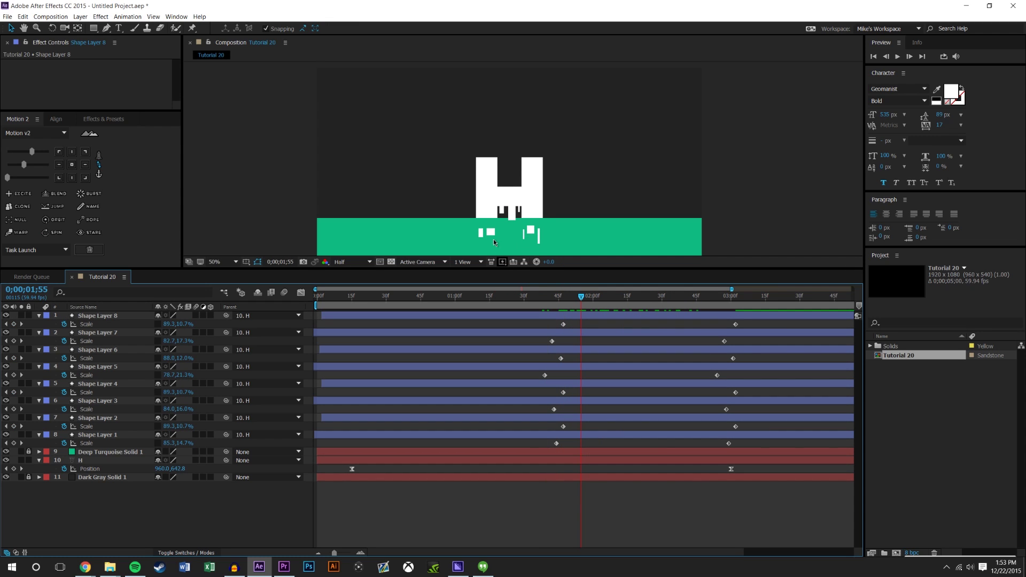
Shift Shape Layer 6 and Shape Layer 8 slightly earlier in time and review the strands, leaving the playhead at 0;00;02;28.
scroll(499, 211, "up", 2)
left_click(516, 145)
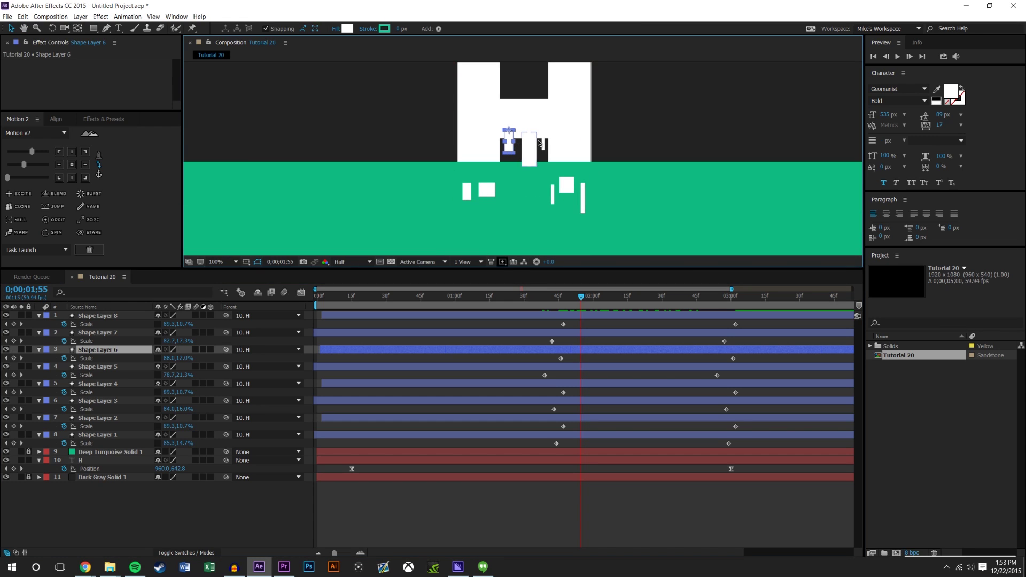
left_click(543, 144)
left_click_drag(561, 321, 541, 350)
left_click(509, 150)
left_click(620, 489)
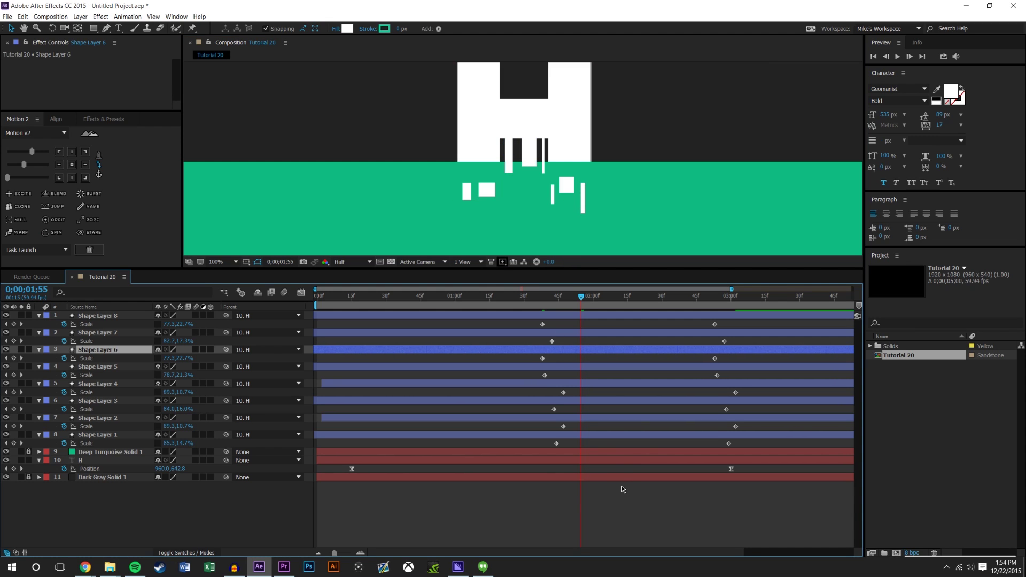
left_click_drag(511, 299, 737, 287)
scroll(615, 191, "down", 2)
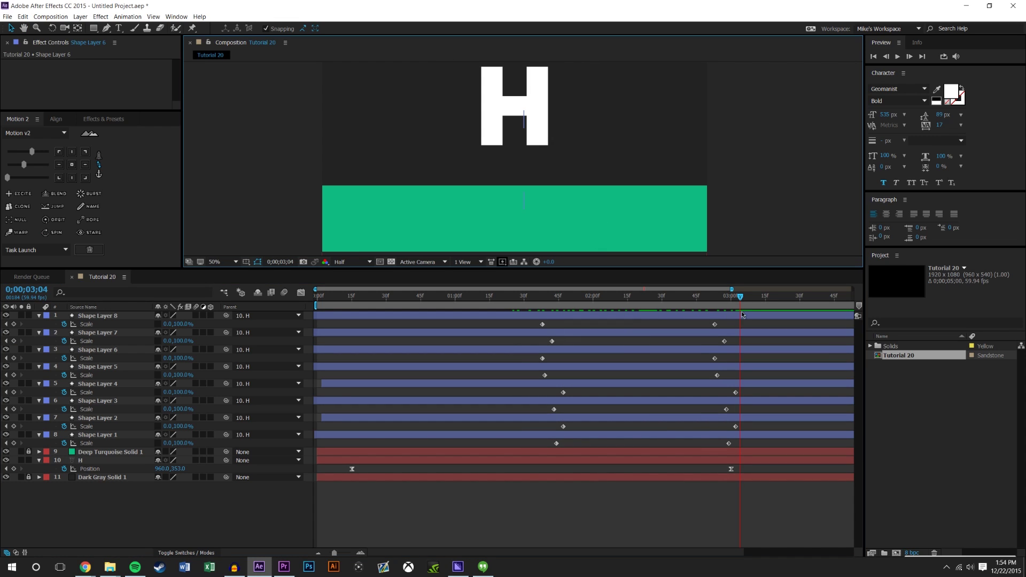
left_click_drag(723, 299, 657, 297)
scroll(523, 159, "up", 2)
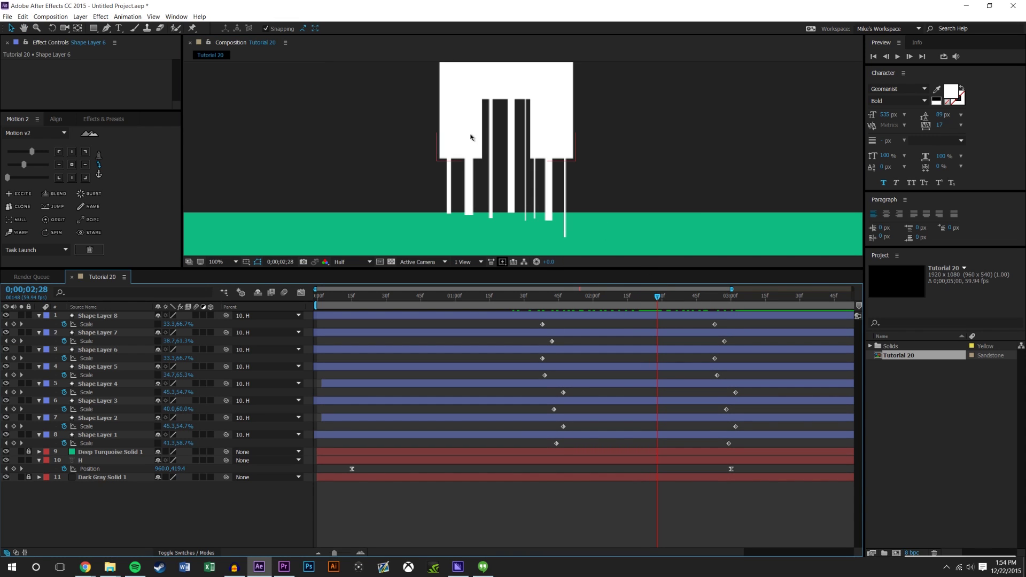
scroll(455, 153, "down", 2)
scroll(533, 166, "up", 2)
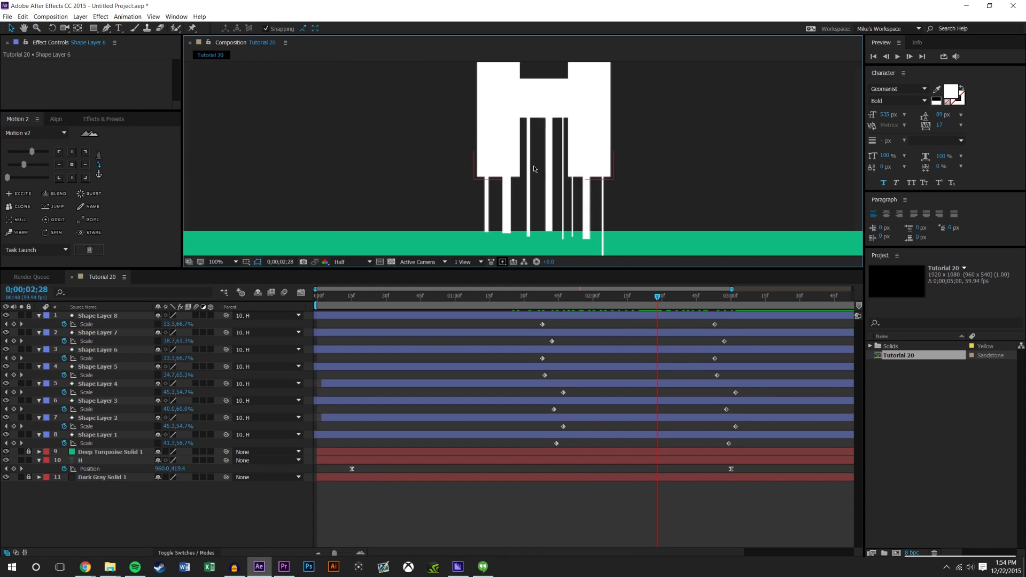
Give all eight shape layers a 17 px stroke in the green 0FBA80 sampled from the band.
left_click(120, 317)
left_click(90, 435, "shift")
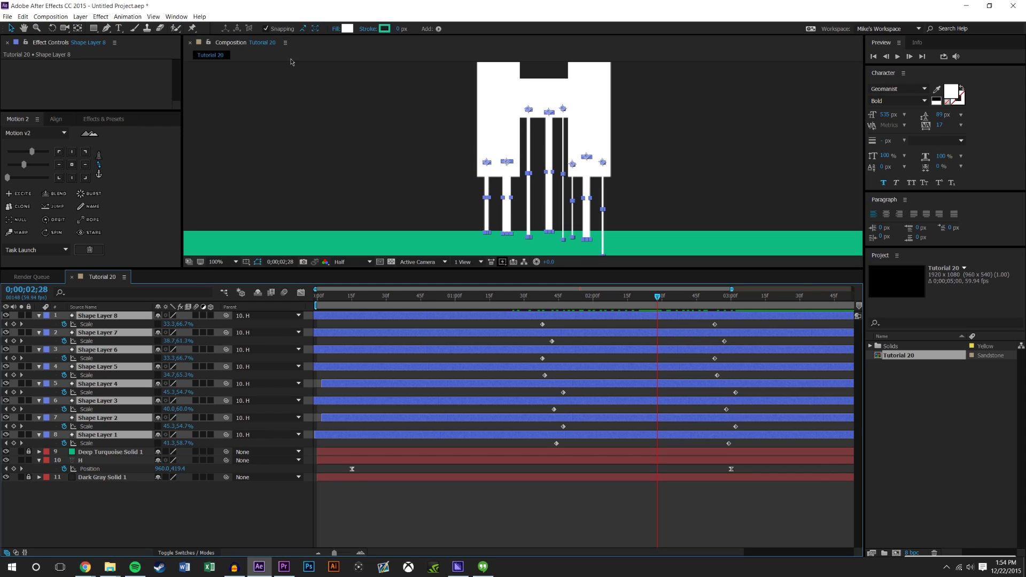
left_click_drag(400, 29, 420, 38)
left_click(401, 29)
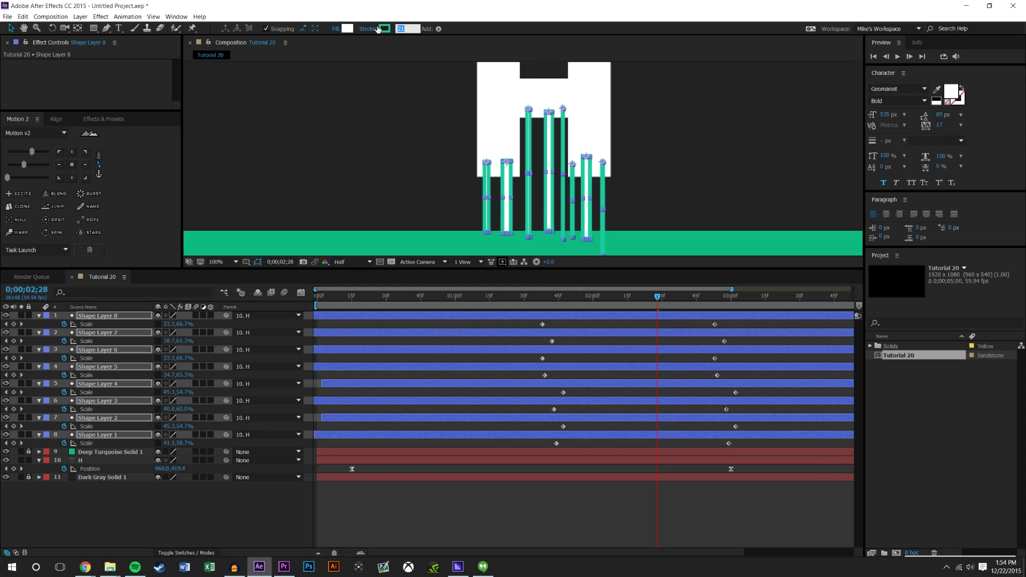
left_click(378, 28)
left_click(384, 28)
left_click(303, 235)
left_click(384, 236)
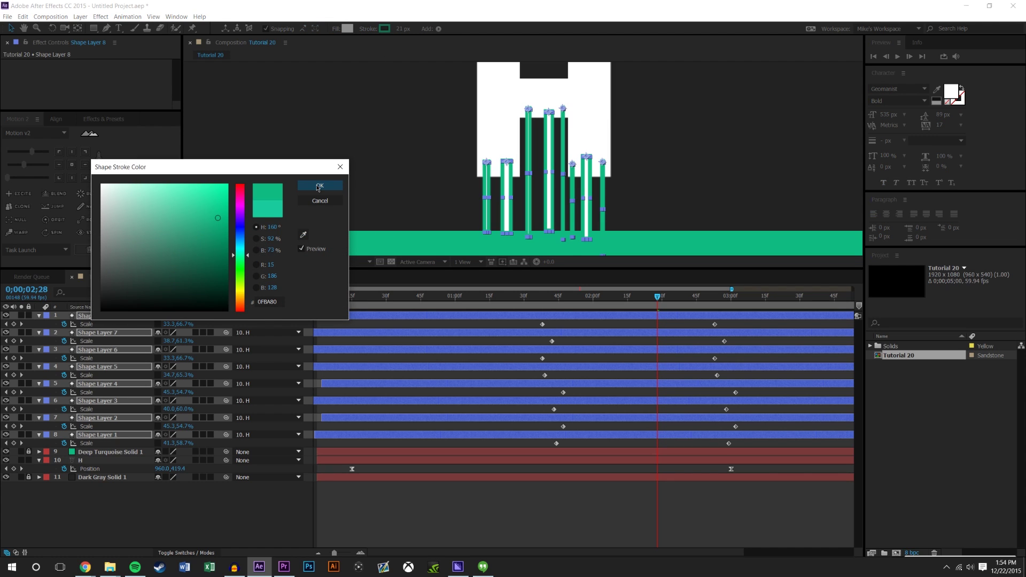
left_click(319, 186)
left_click(401, 31)
type("17")
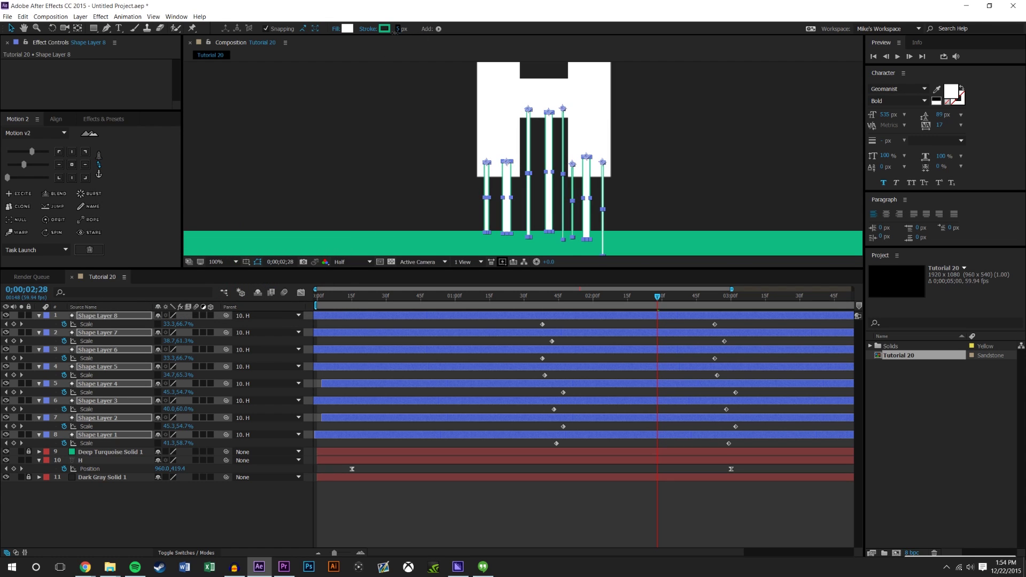
left_click(543, 500)
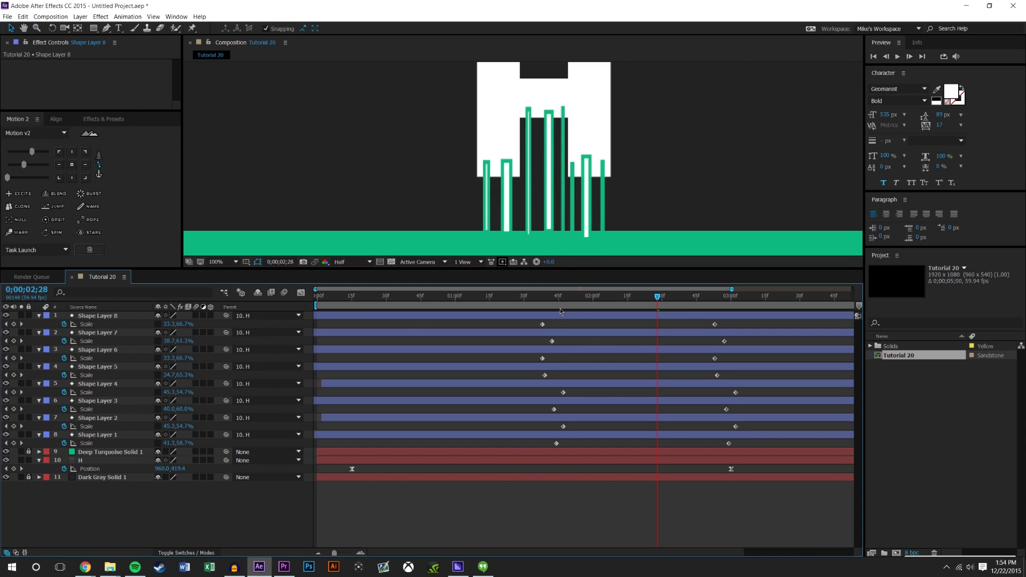
Move the eight shape layers below the H layer, directly above Dark Gray Solid 1, and preview the animation.
left_click_drag(531, 299, 676, 298)
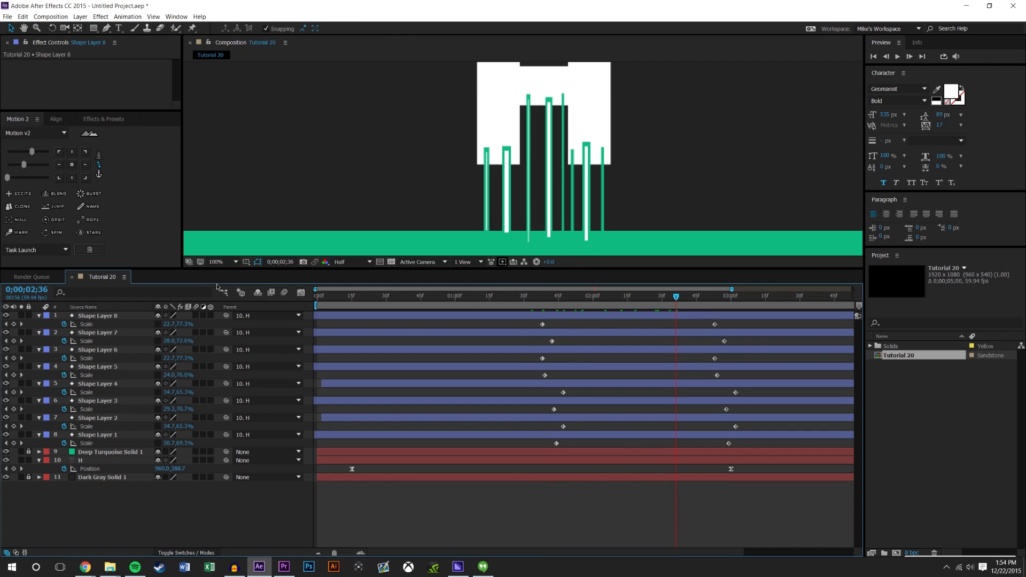
left_click(110, 316)
left_click(98, 434, "shift")
left_click_drag(111, 320, 114, 474)
left_click(516, 324)
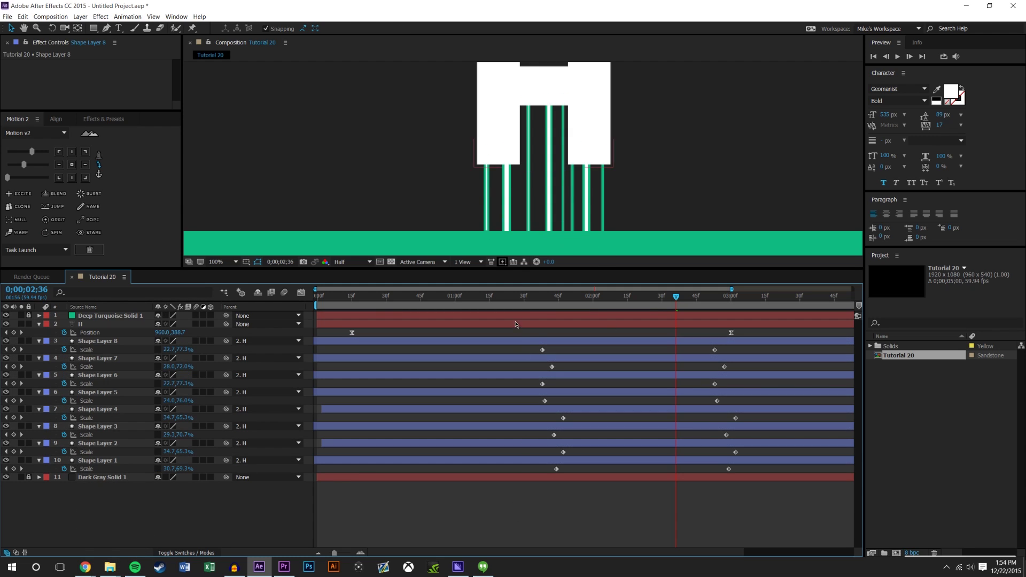
left_click_drag(506, 300, 735, 296)
scroll(619, 150, "down", 1)
scroll(619, 150, "down", 1)
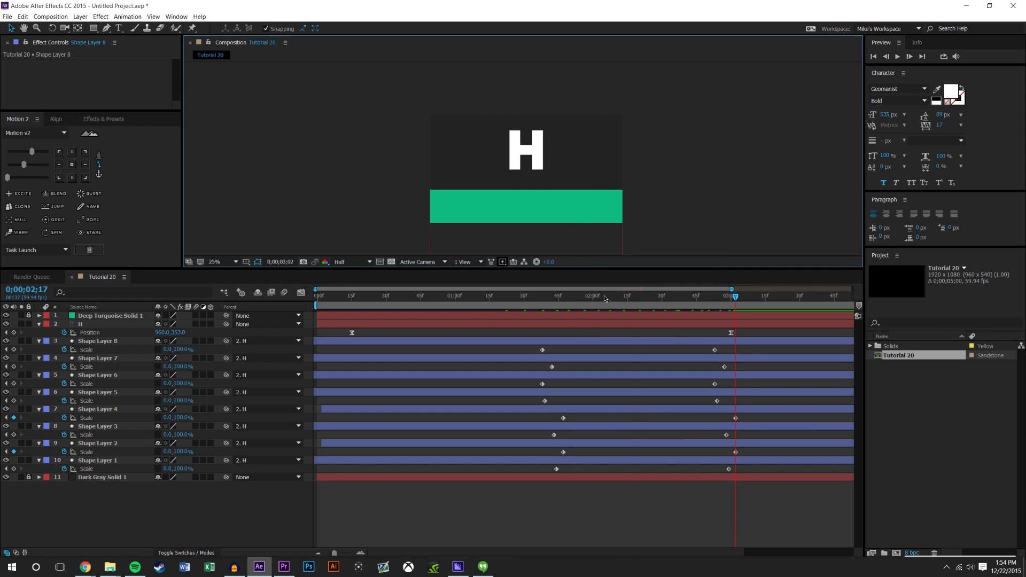
key("space")
key("space")
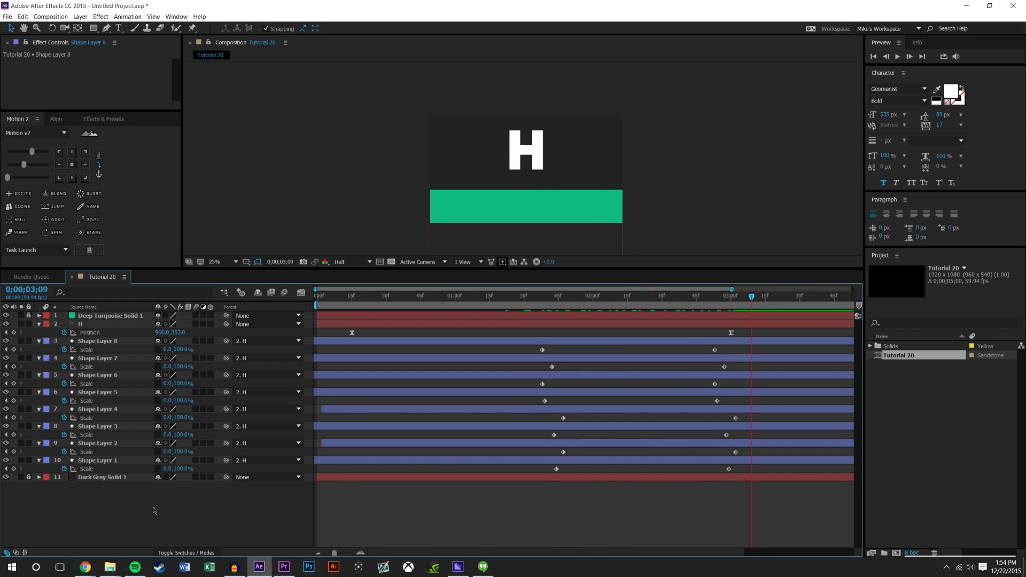
Unlock Deep Turquoise Solid 1 and pre-compose it with H and the eight shape layers as Pre-comp 1, moving all attributes.
left_click(94, 461)
left_click(111, 493)
left_click(28, 316)
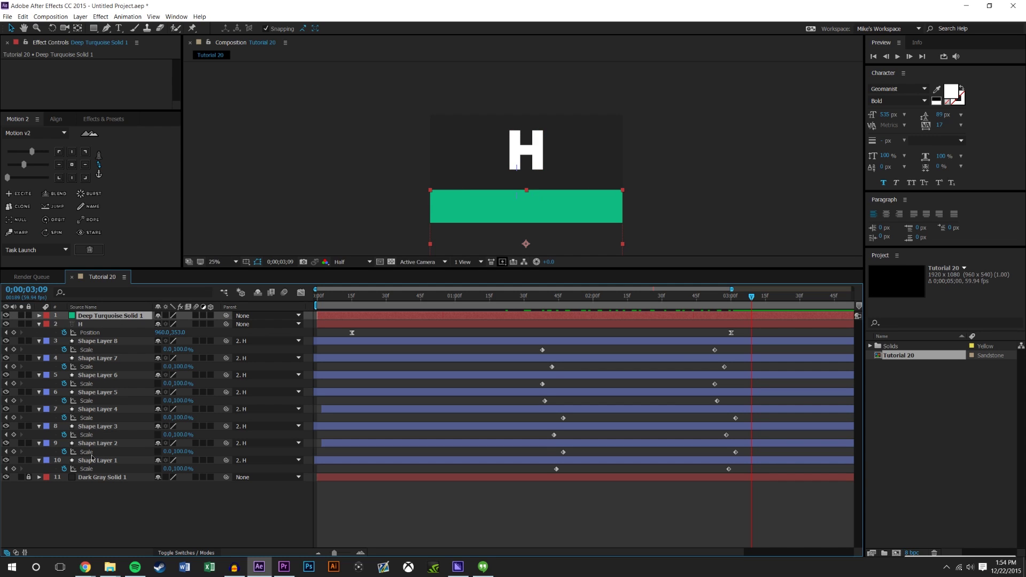
left_click(101, 462, "shift")
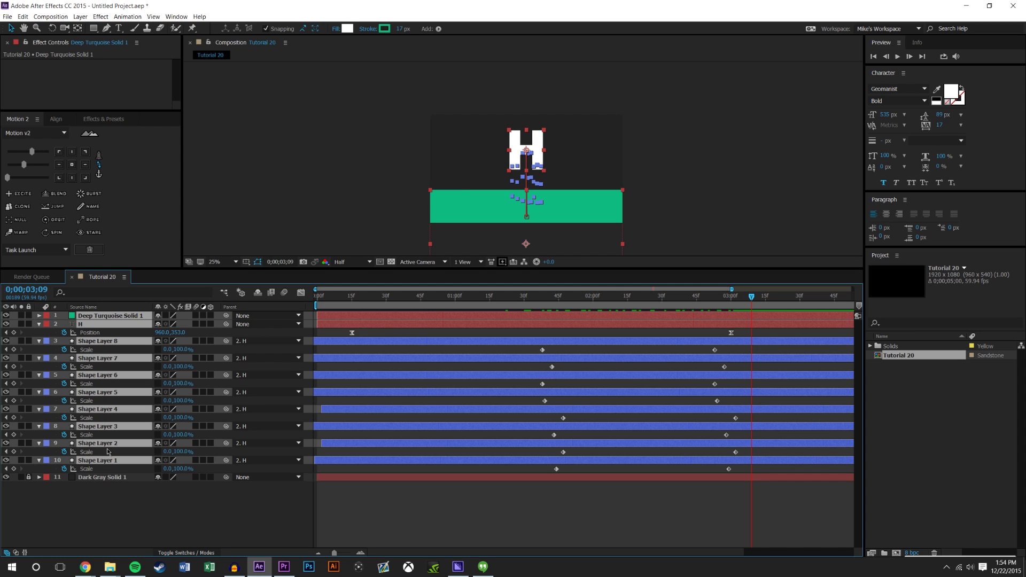
key("ctrl+shift+c")
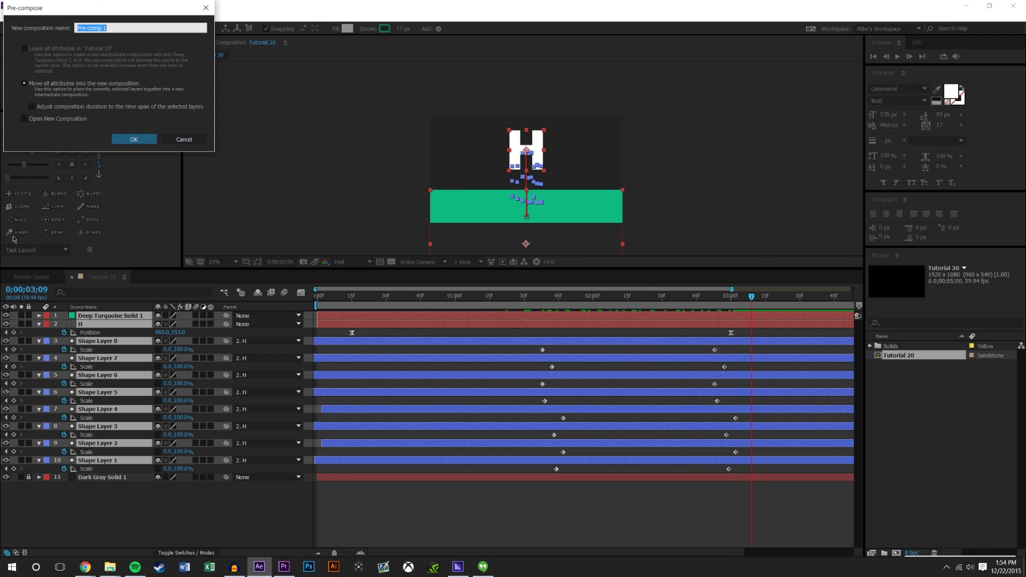
left_click(128, 138)
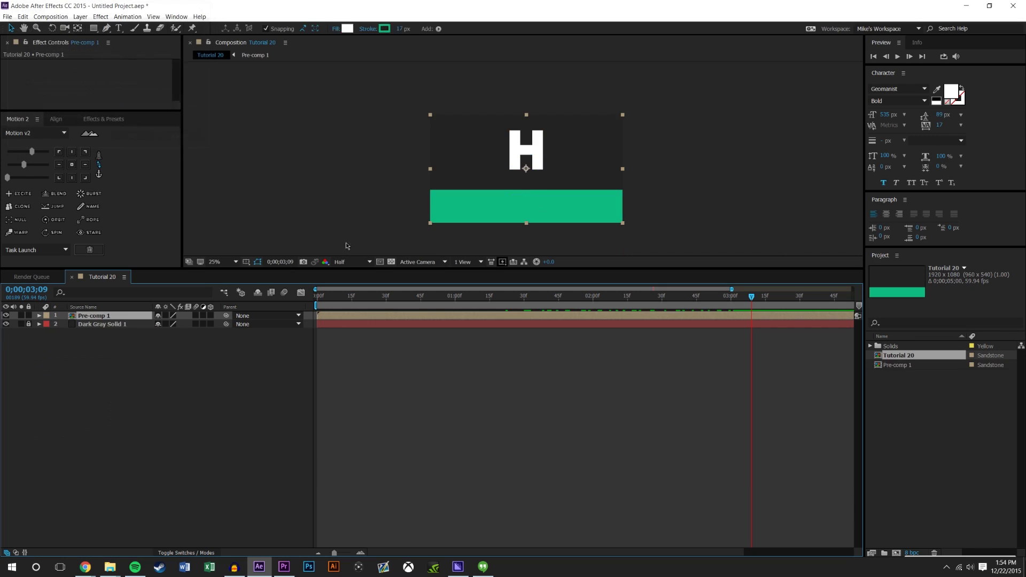
Check the two remaining layers by toggling the visibility of Dark Gray Solid 1 and Pre-comp 1, and play the animation.
left_click(6, 324)
left_click(5, 324)
left_click(477, 199)
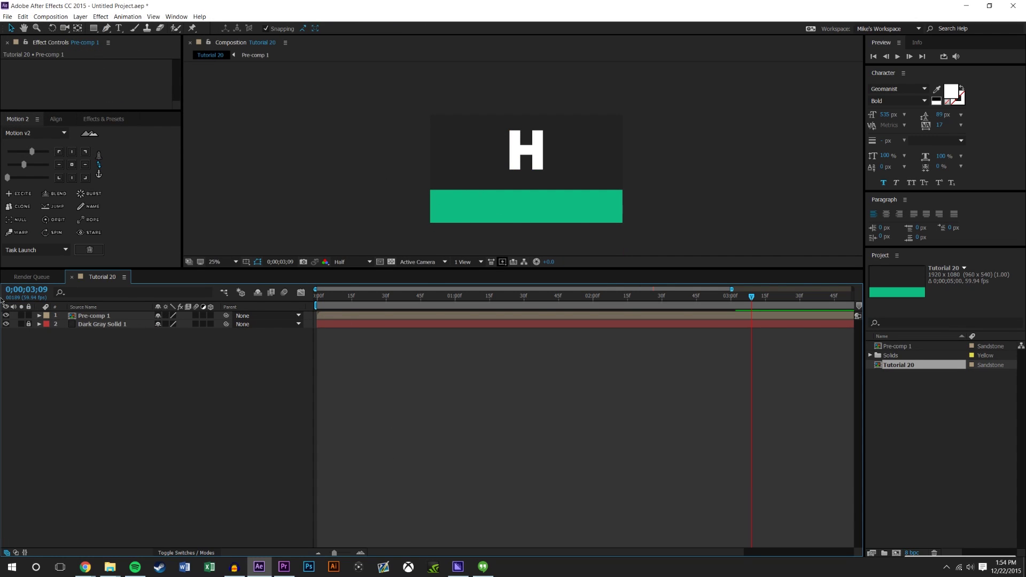
left_click(7, 315)
left_click(7, 316)
key("space")
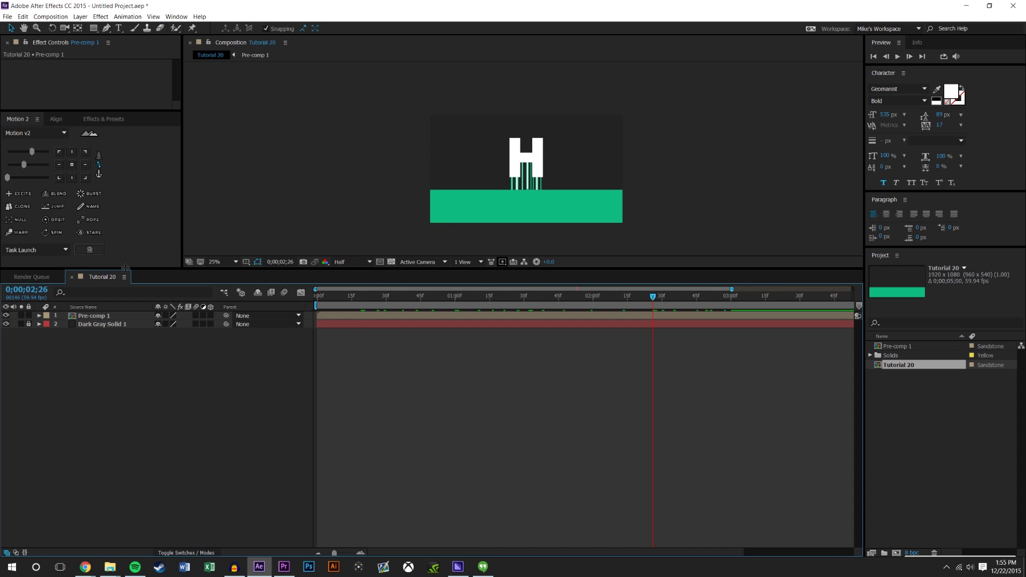
Find the Roughen Edges effect by searching for "rough" and apply it to Pre-comp 1.
left_click_drag(125, 267, 125, 369)
left_click(103, 119)
left_click(56, 135)
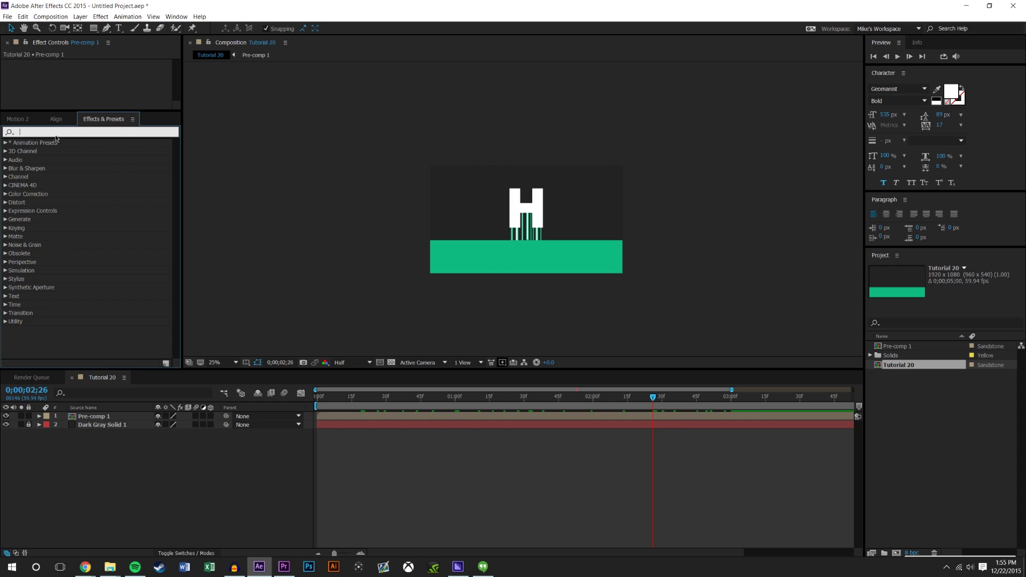
type("rough")
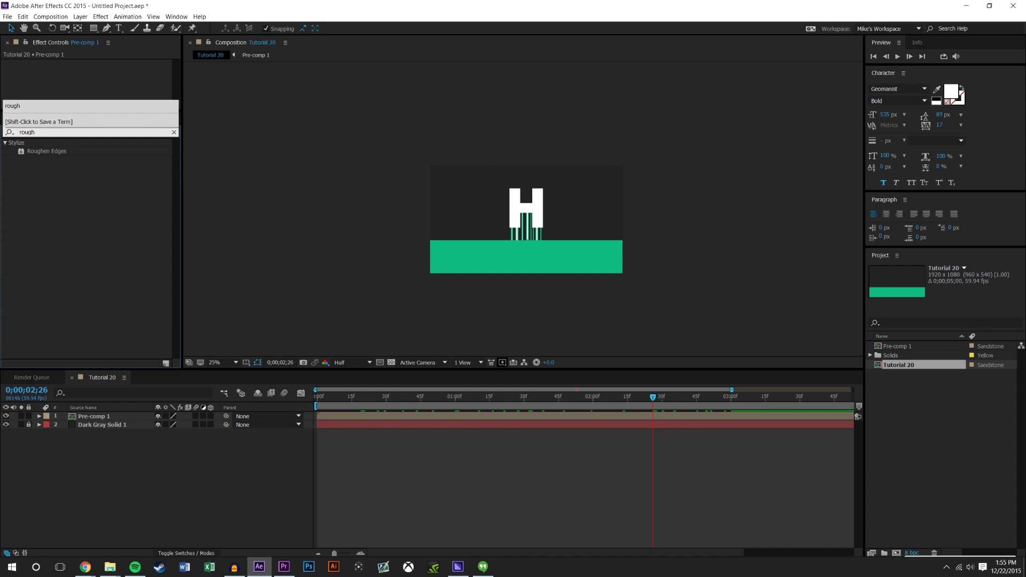
left_click(131, 223)
left_click_drag(40, 152, 506, 246)
Enlarge the effect settings area and set Roughen Edges to a border of 9.40 and a scale of 358.
scroll(522, 244, "up", 4)
scroll(480, 203, "up", 1)
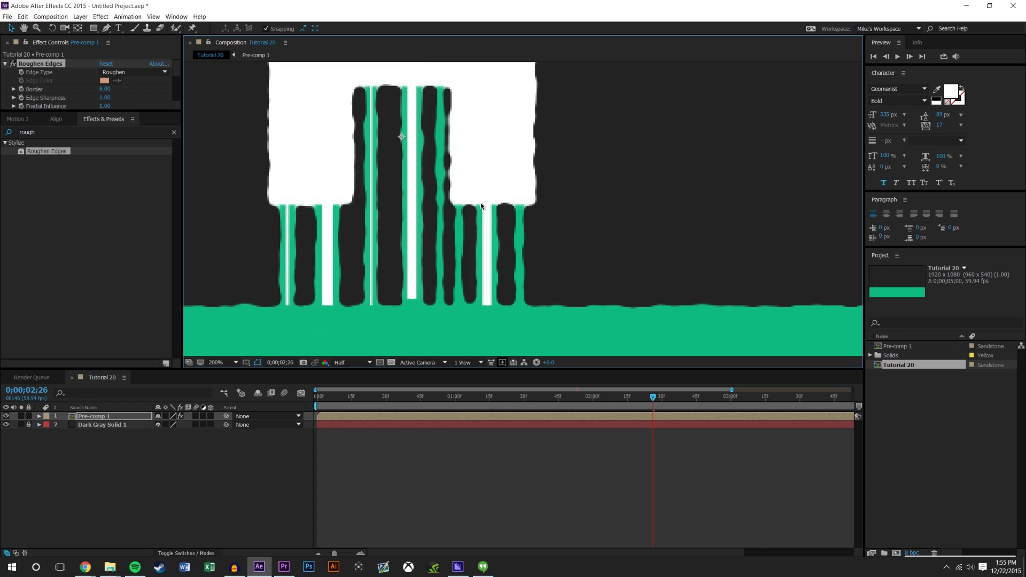
left_click_drag(479, 203, 582, 228)
scroll(581, 229, "down", 1)
left_click_drag(584, 182, 582, 225)
scroll(514, 259, "up", 2)
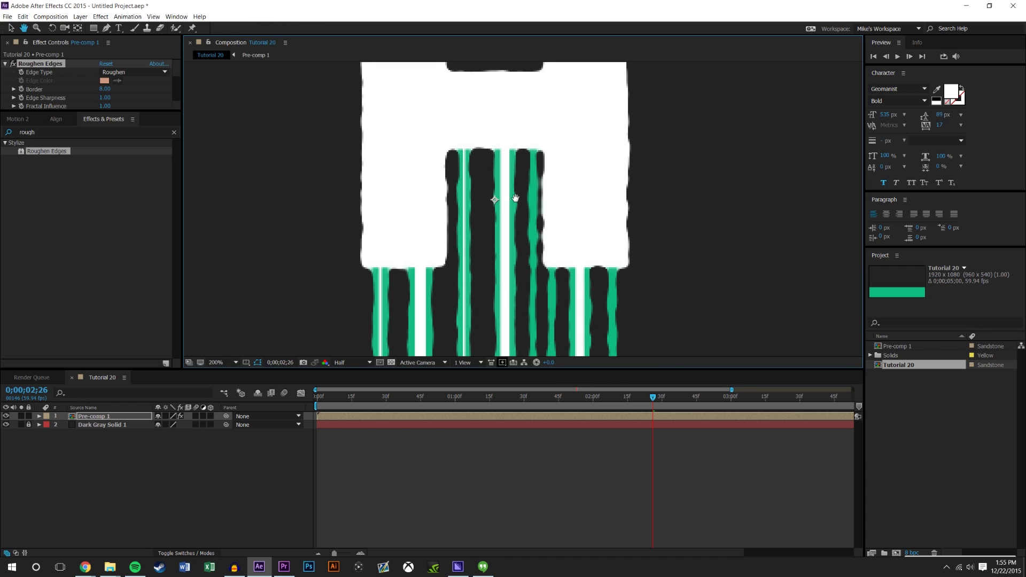
left_click_drag(496, 261, 502, 218)
left_click(59, 194)
left_click_drag(51, 110, 64, 239)
left_click_drag(105, 89, 226, 113)
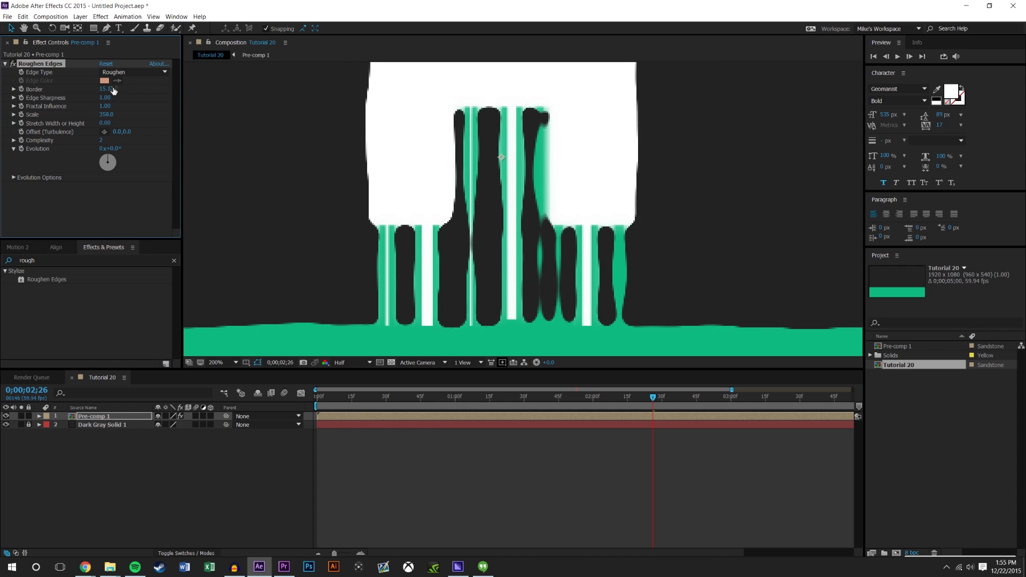
left_click_drag(111, 90, 81, 97)
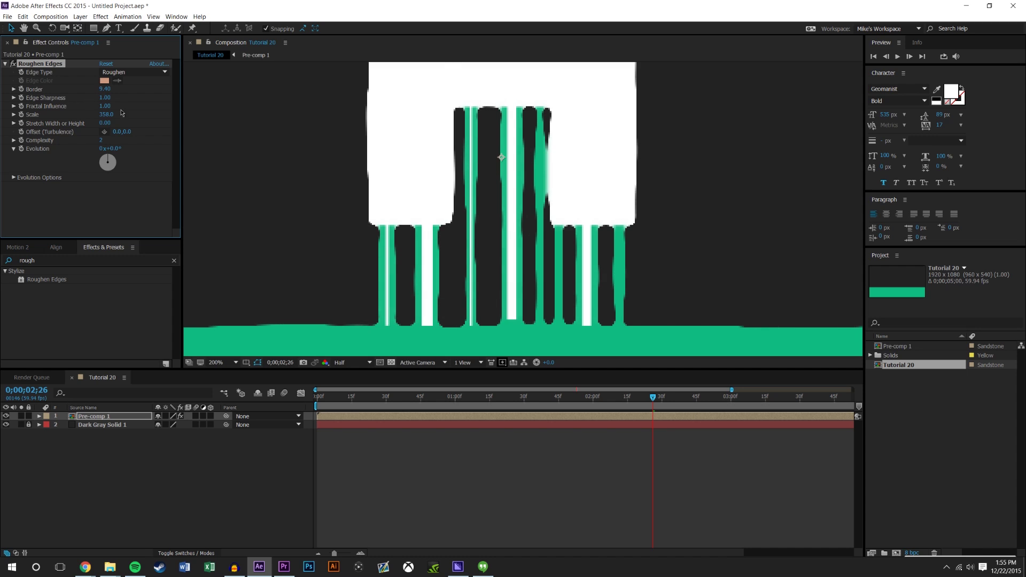
With the playhead at 0;00;02;33, reduce the Roughen Edges border to 5.10 and set its scale to 174.
scroll(436, 187, "down", 4)
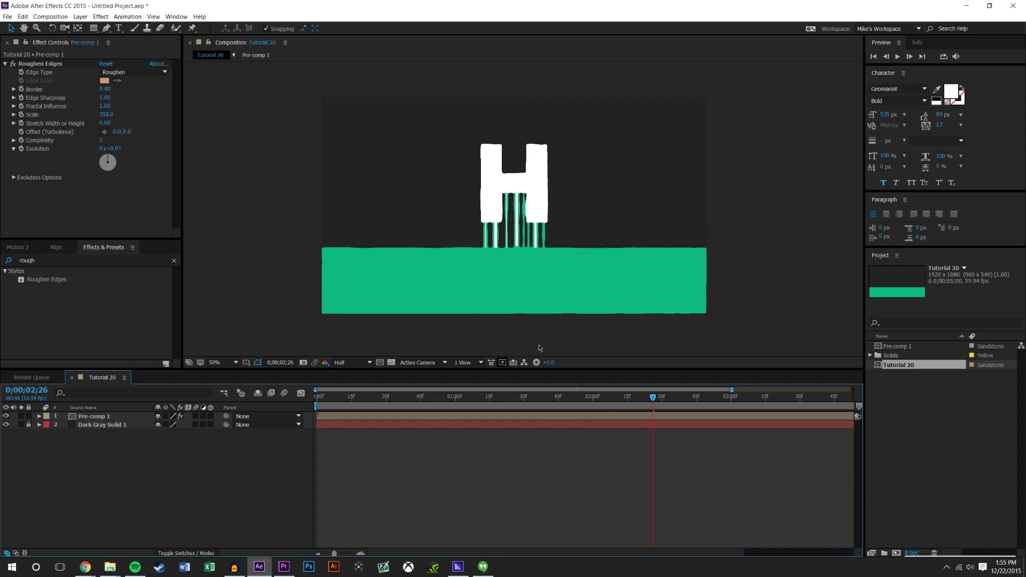
left_click_drag(653, 398, 671, 334)
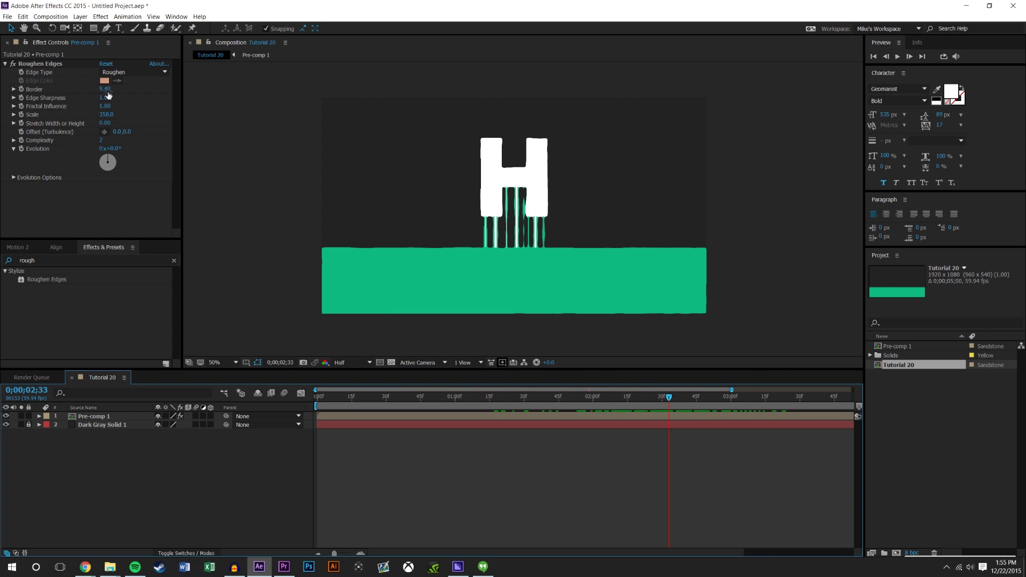
left_click_drag(107, 90, 89, 90)
left_click_drag(7, 100, 26, 100)
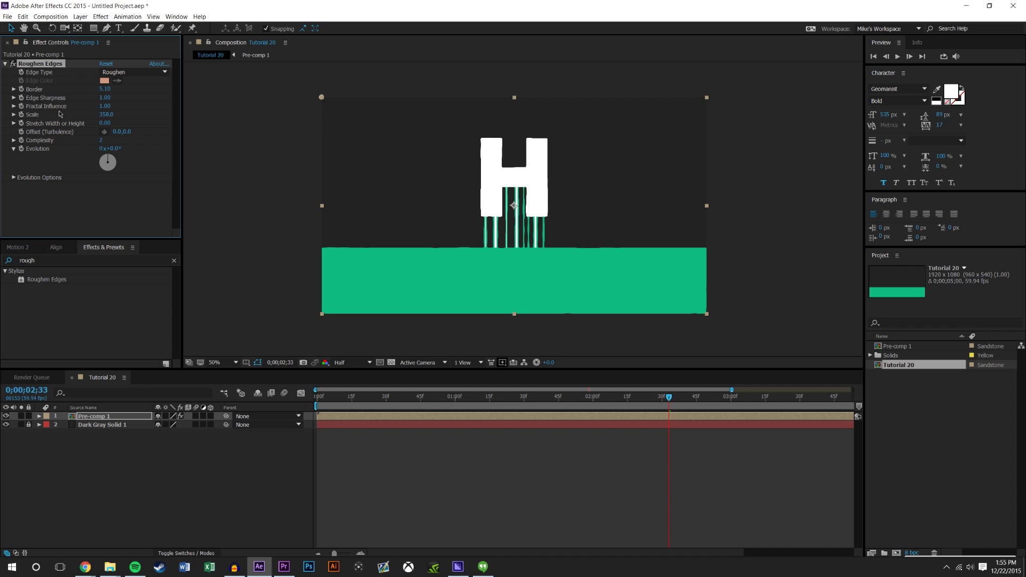
left_click_drag(77, 124, 408, 154)
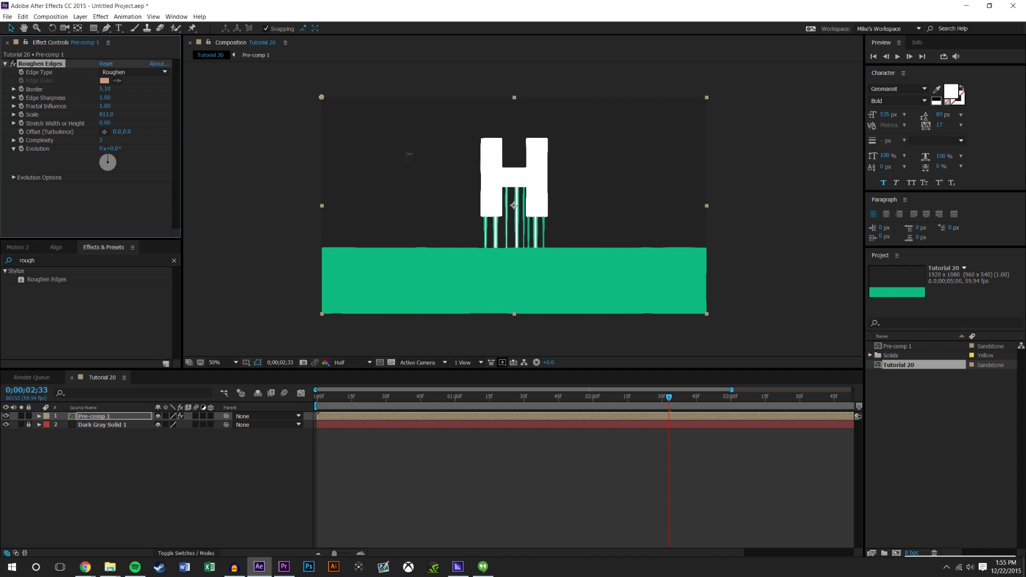
left_click_drag(267, 154, 83, 141)
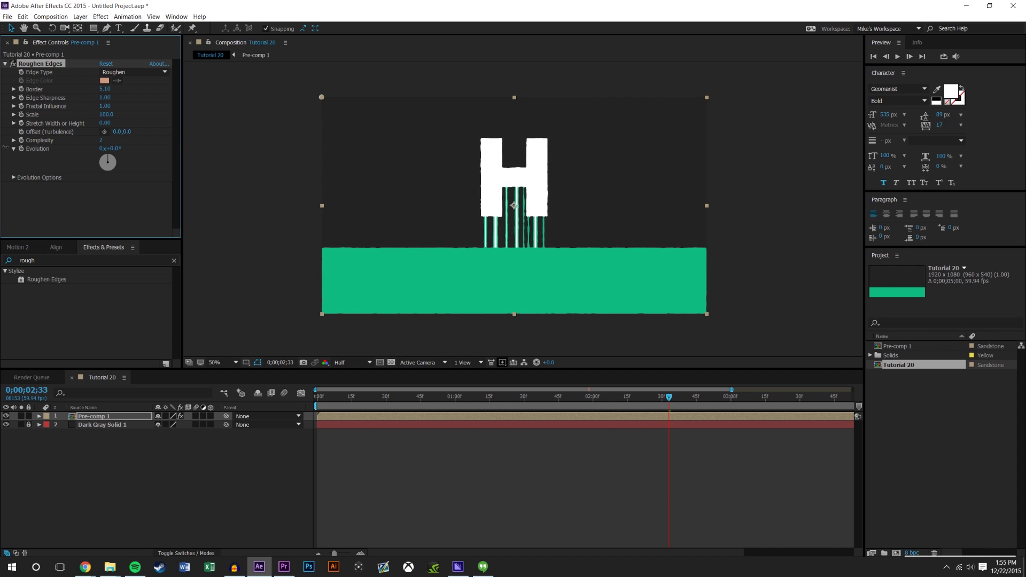
Inside Pre-comp 1, set the stroke width of all eight shape layers to 0 px and return to Tutorial 20.
double_click(100, 417)
left_click(96, 433)
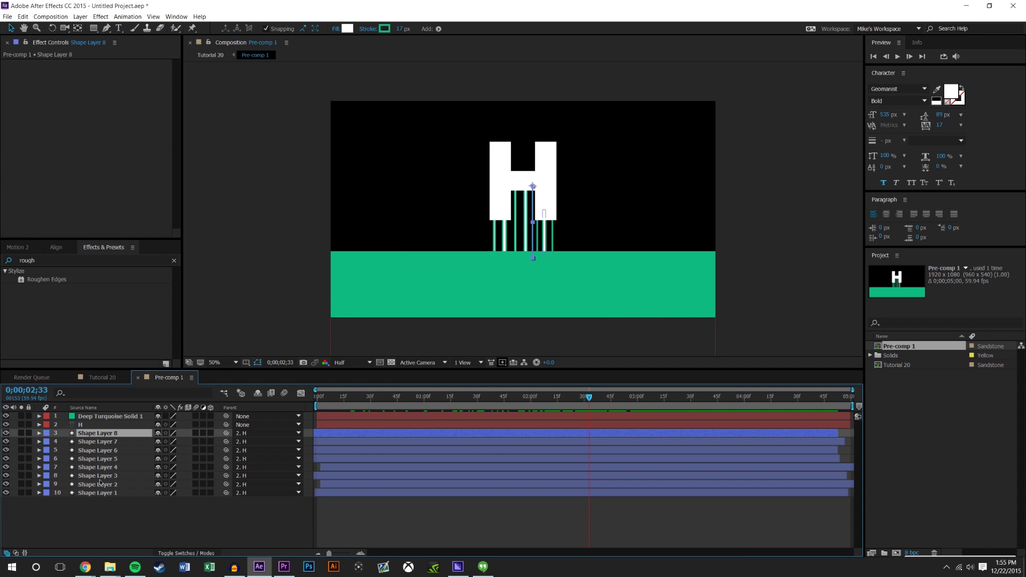
left_click(96, 492, "shift")
left_click(299, 155)
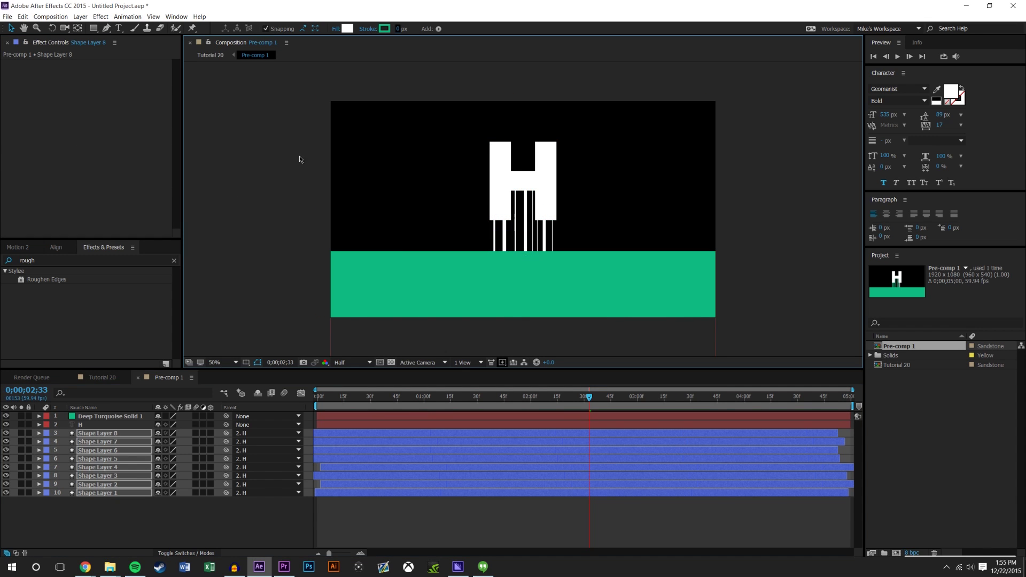
left_click(86, 376)
left_click(553, 469)
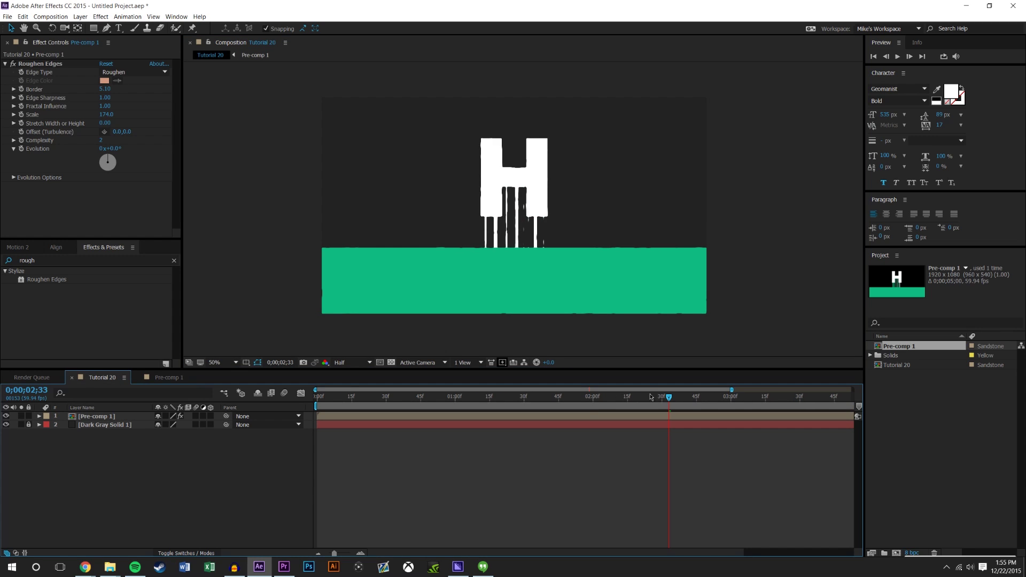
At 0;00;02;24, set the Roughen Edges border to 17.30 and scale to 365, and scrub to 0;00;02;40 to check the strands.
mouse_move(668, 396)
left_mouse_down()
mouse_move(652, 385)
mouse_move(700, 378)
mouse_move(648, 397)
left_mouse_up()
left_click(413, 284)
scroll(412, 284, "up", 1)
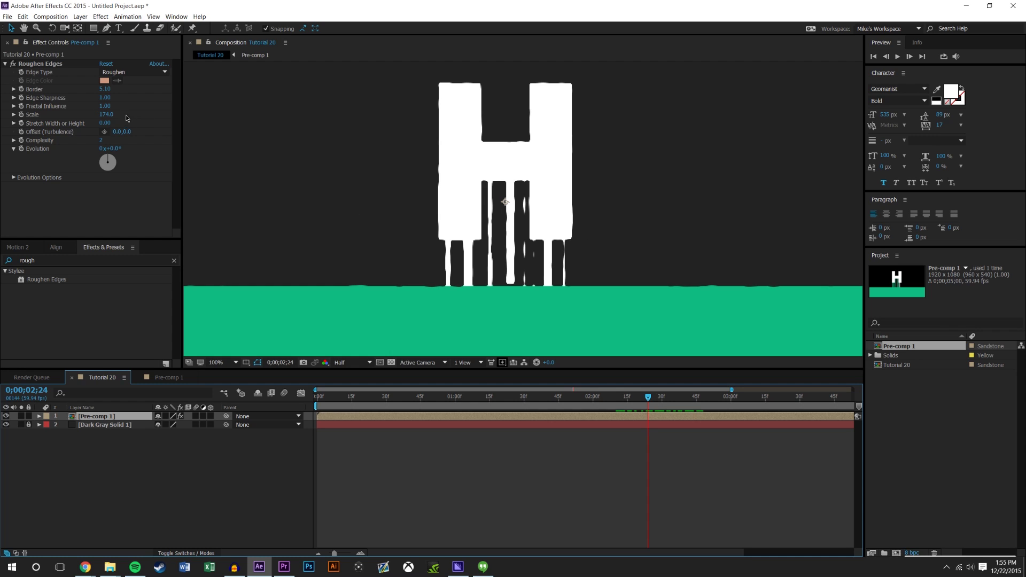
left_click_drag(105, 114, 228, 102)
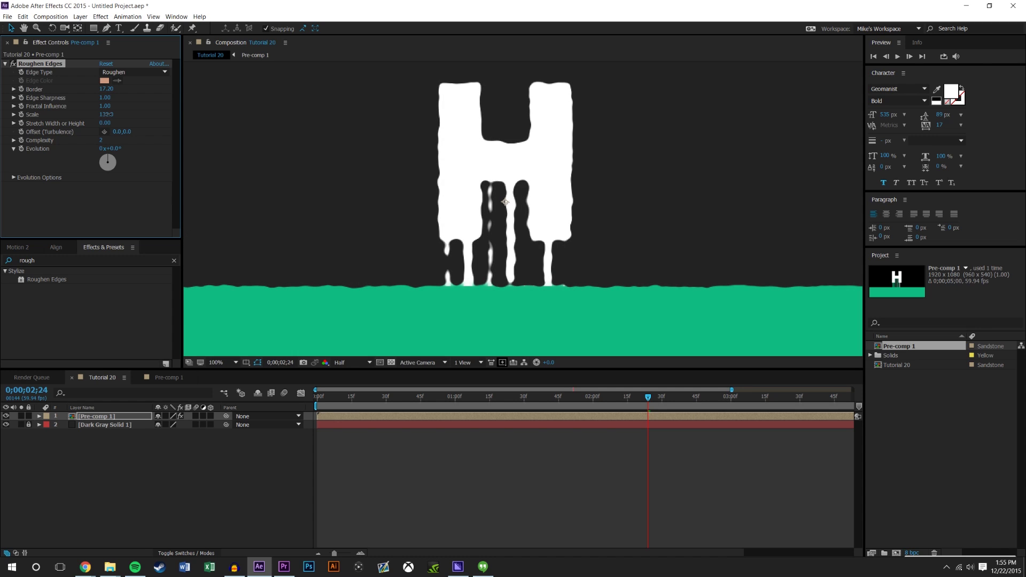
left_click_drag(106, 115, 233, 126)
scroll(683, 290, "down", 2)
left_click(670, 494)
left_click_drag(646, 398, 673, 398)
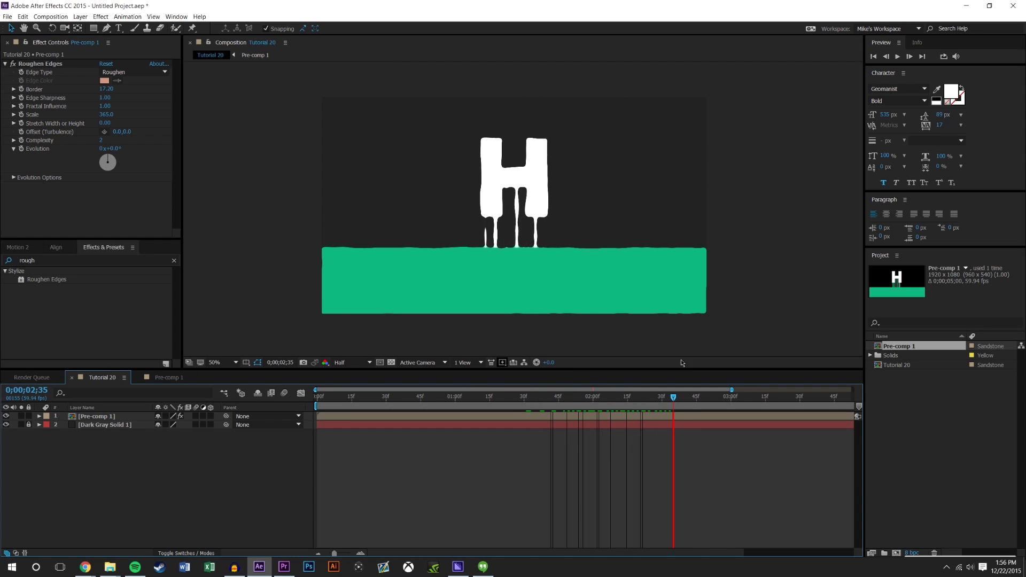
mouse_move(681, 360)
left_mouse_down()
mouse_move(738, 354)
mouse_move(672, 357)
left_mouse_up()
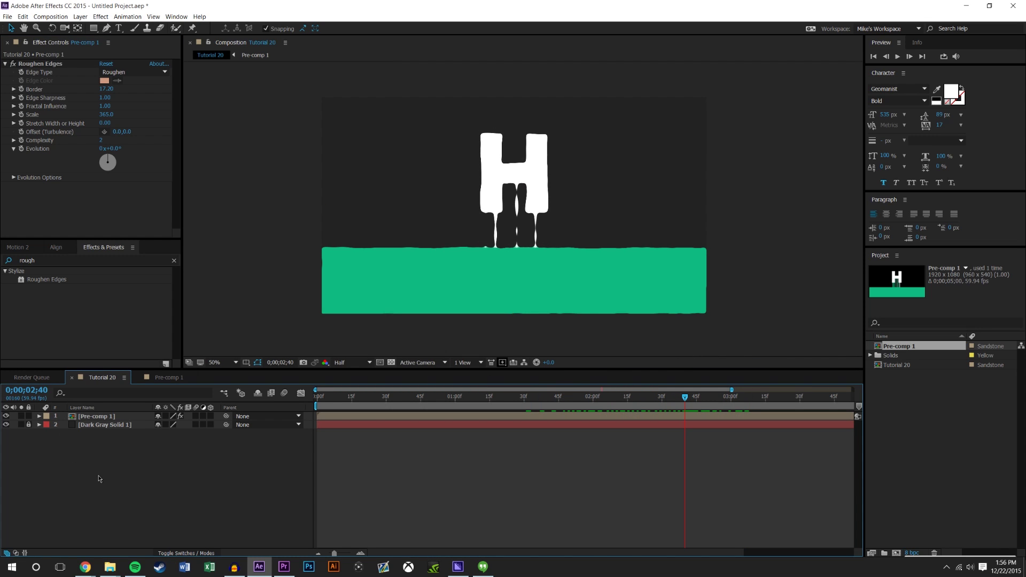
Inside Pre-comp 1, give all eight shape layers a thin turquoise stroke by raising their stroke width above 0 px.
double_click(96, 416)
left_click(101, 433)
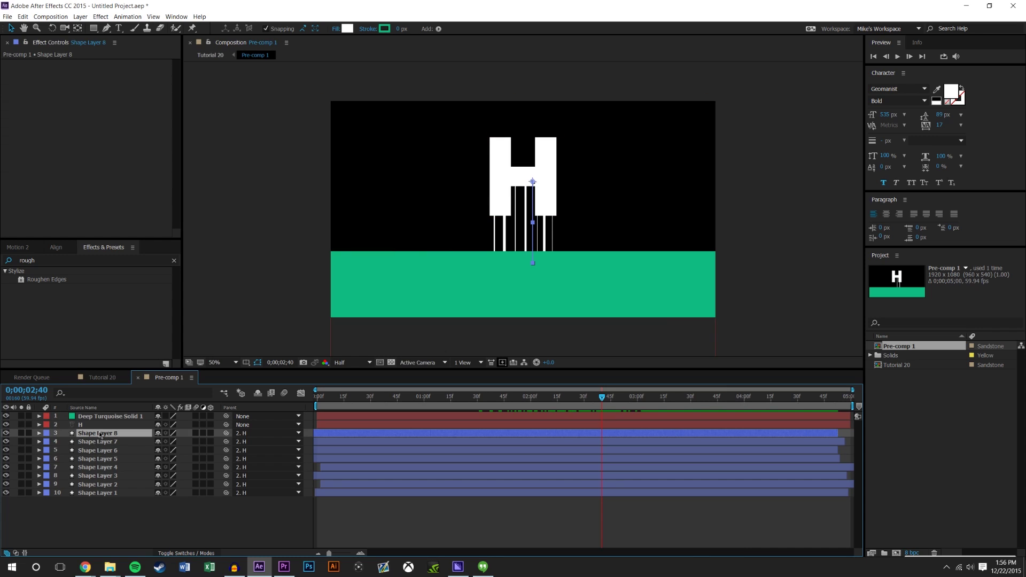
left_click(96, 493, "shift")
left_click(395, 30)
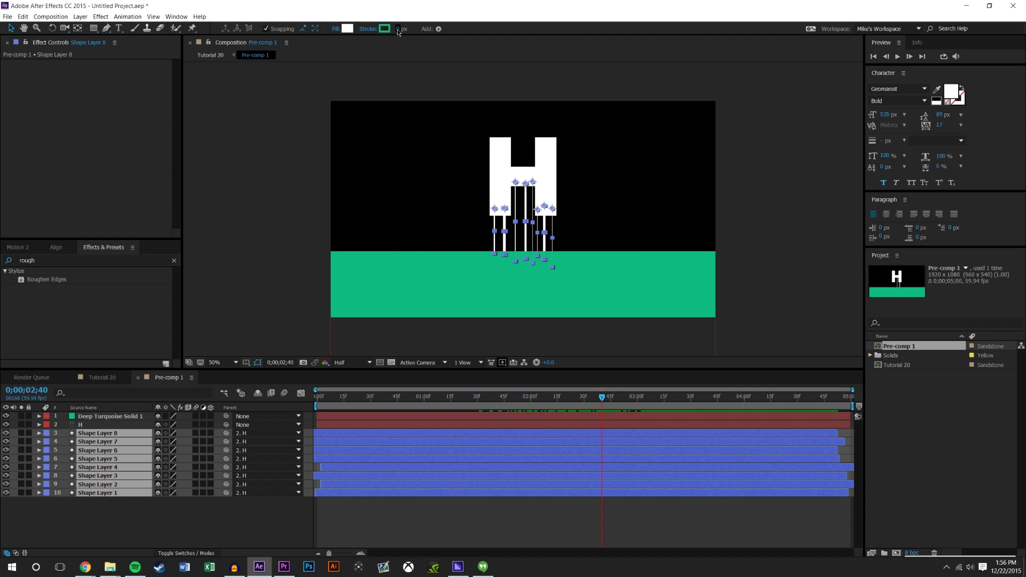
left_click_drag(408, 29, 416, 29)
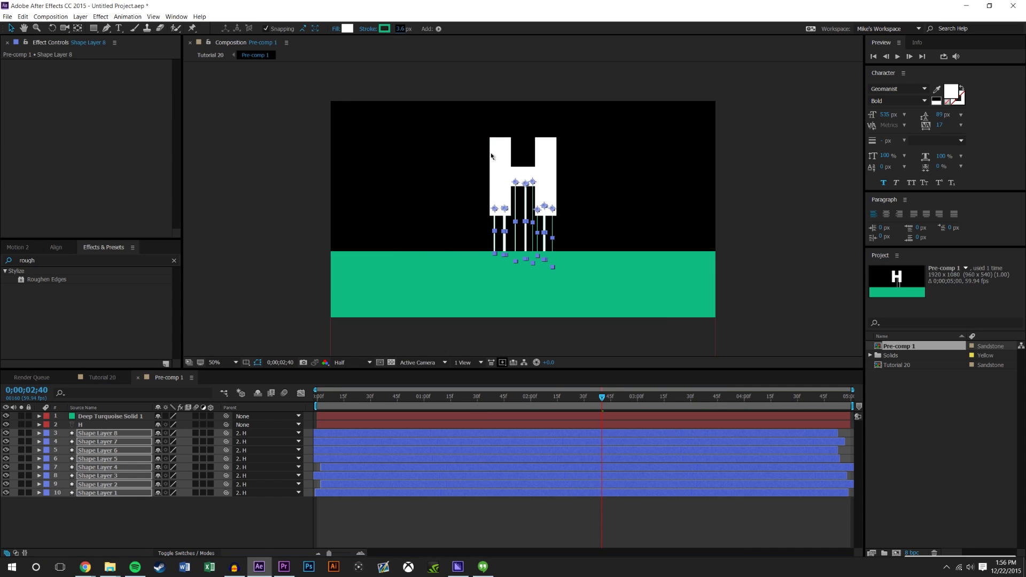
scroll(490, 156, "up", 1)
left_click_drag(403, 28, 413, 115)
left_click(467, 522)
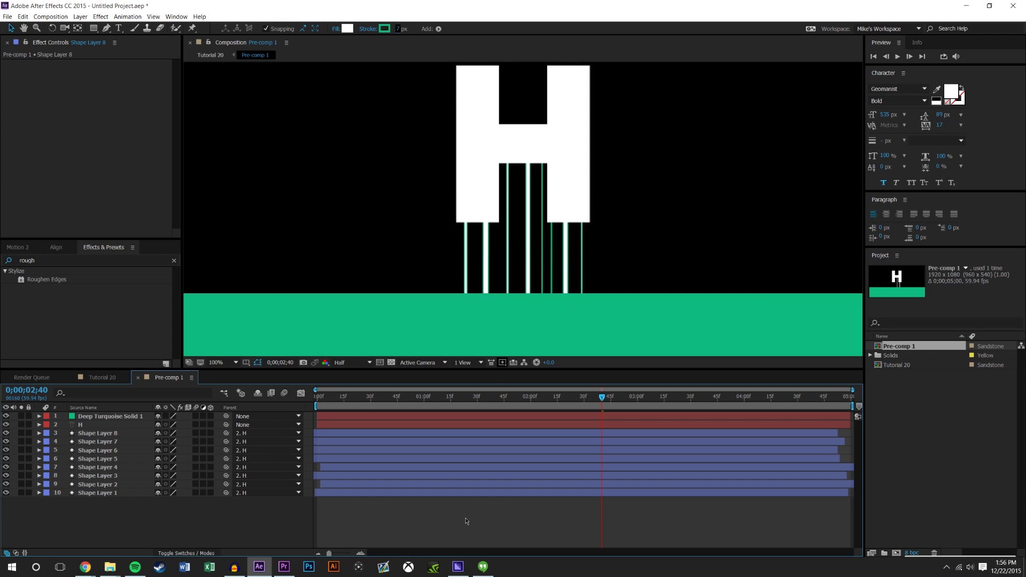
Return to Tutorial 20 and scrub between 0;00;02;32 and 0;00;03;24 to examine how the stroked strands stretch and break.
left_click(102, 377)
left_click_drag(685, 404, 756, 390)
scroll(528, 228, "up", 1)
key("comma")
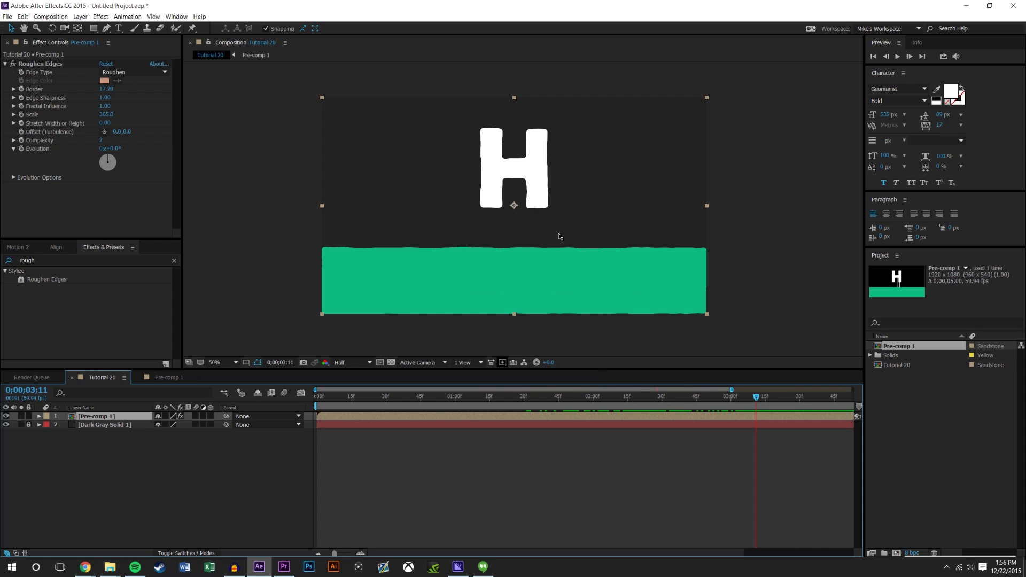
left_click_drag(755, 398, 785, 376)
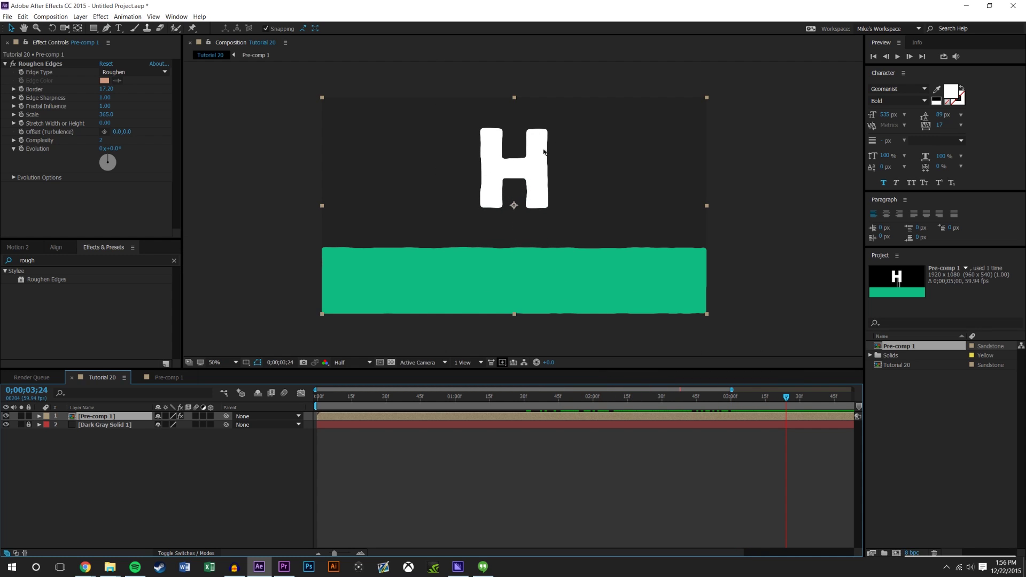
left_click(484, 454)
mouse_move(788, 398)
left_mouse_down()
mouse_move(572, 398)
mouse_move(776, 398)
left_mouse_up()
left_click_drag(781, 346, 667, 335)
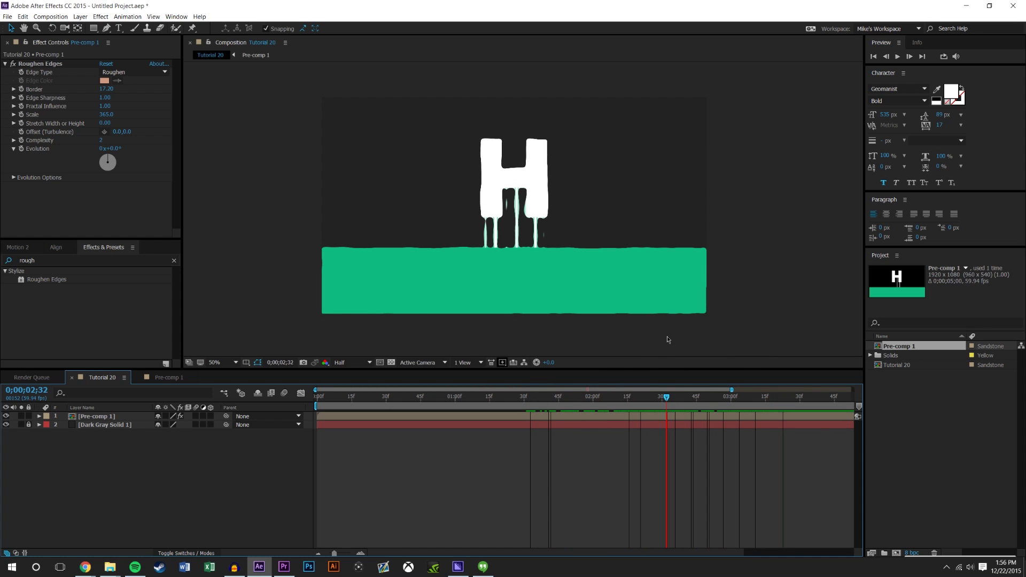
left_click_drag(666, 397, 694, 396)
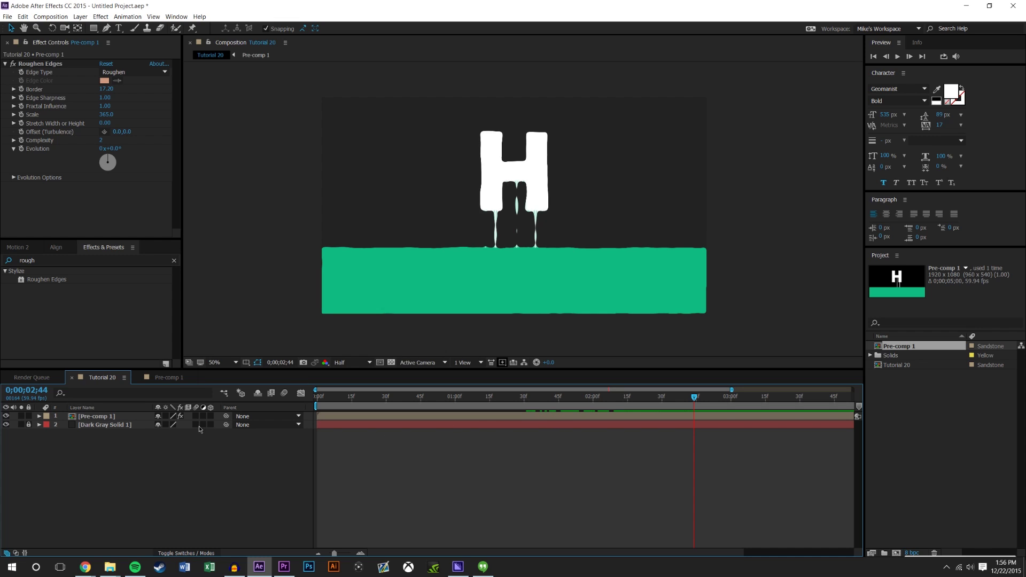
Copy the H layer from Pre-comp 1 into Tutorial 20 above the precomp and scale the copy to 106.1%.
double_click(107, 416)
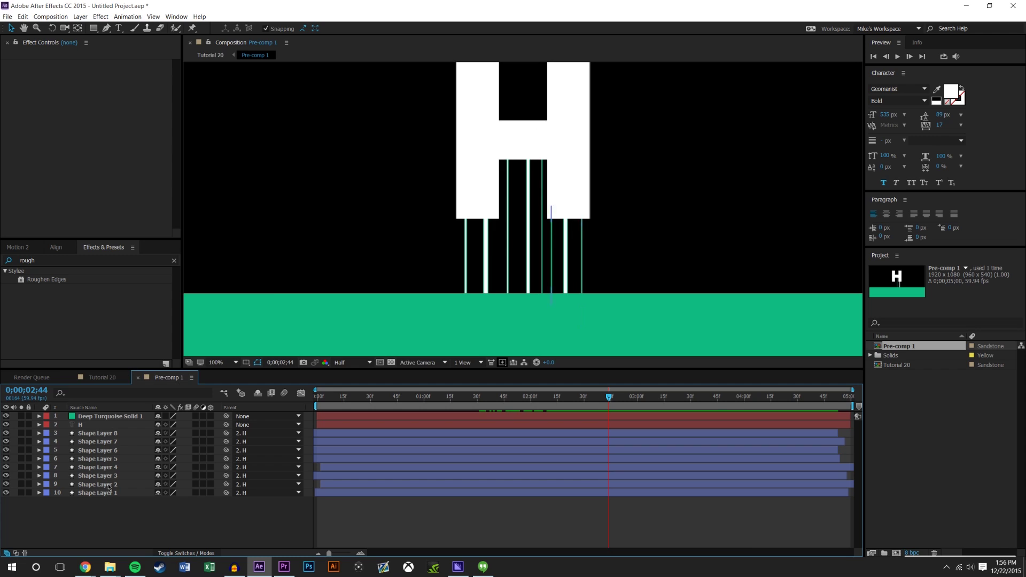
left_click(82, 425)
left_click(103, 378)
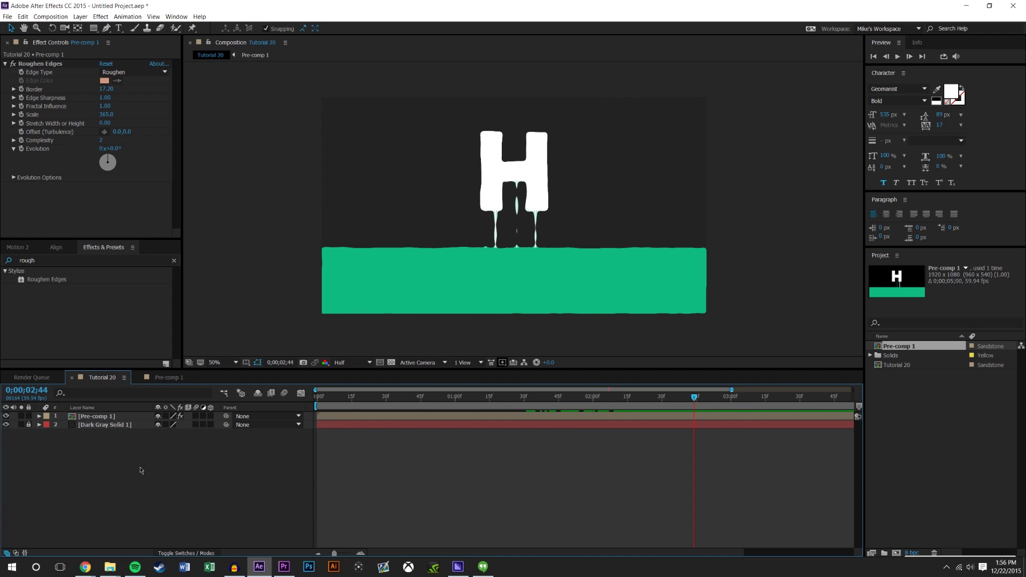
key("slash")
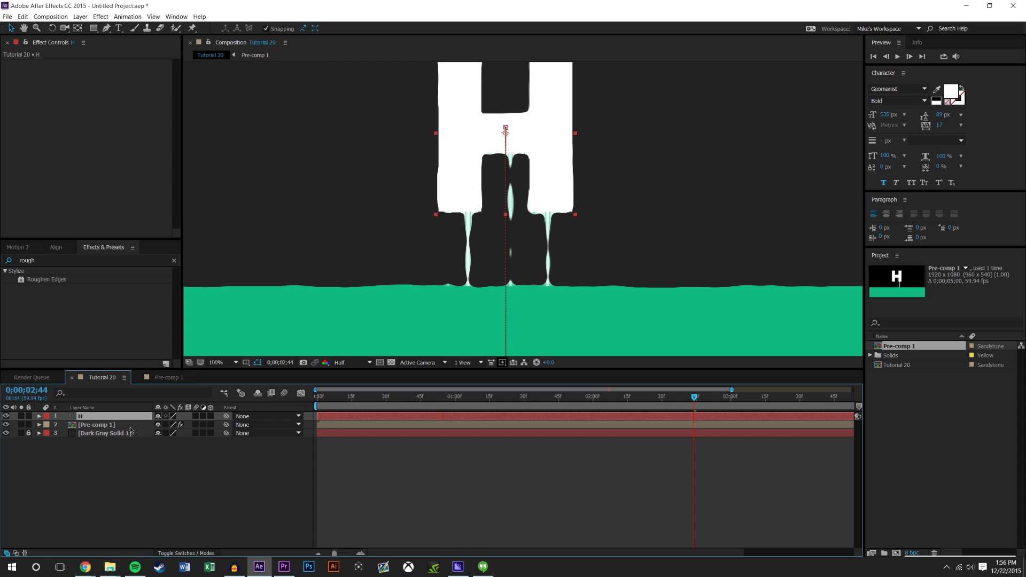
key("s")
left_click_drag(193, 427, 225, 425)
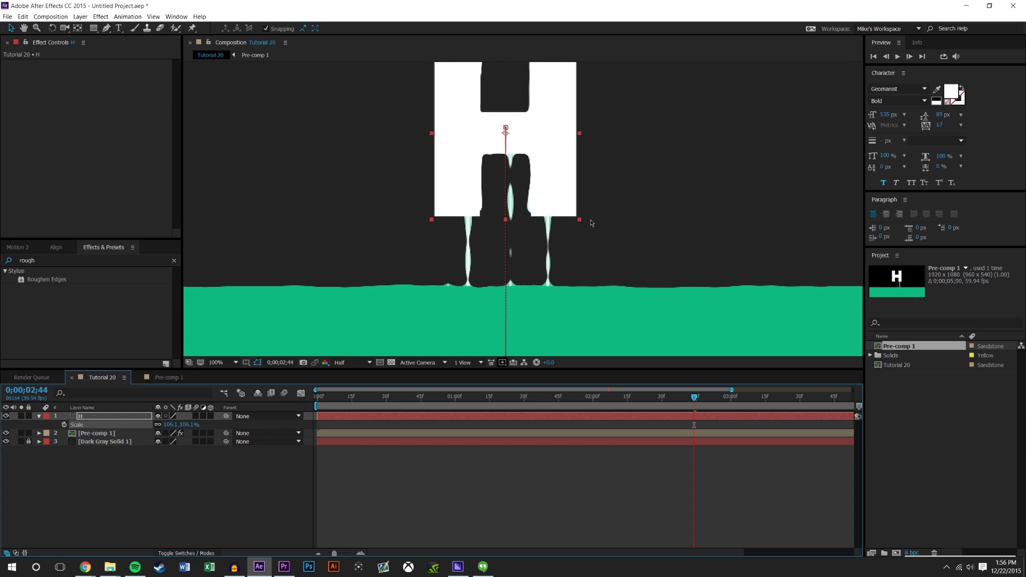
key("comma")
left_click(563, 513)
key("period")
left_click_drag(552, 184, 549, 233)
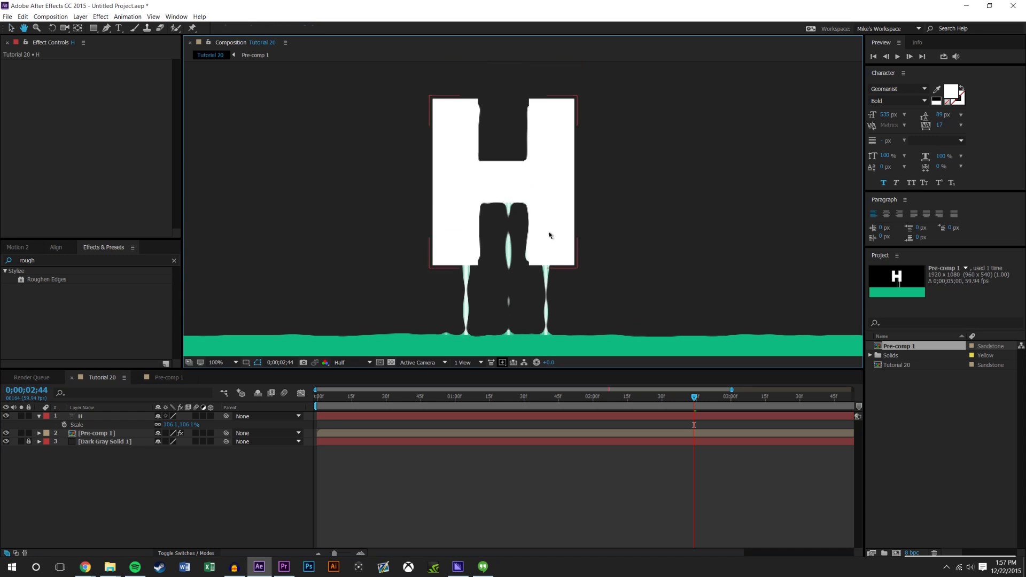
Stretch Pre-comp 1 horizontally to 115.6% and enlarge the copied H layer to 115.6% to match it.
left_click(95, 432)
key("comma")
left_click_drag(322, 231, 297, 230)
left_click(163, 474)
left_click(102, 416)
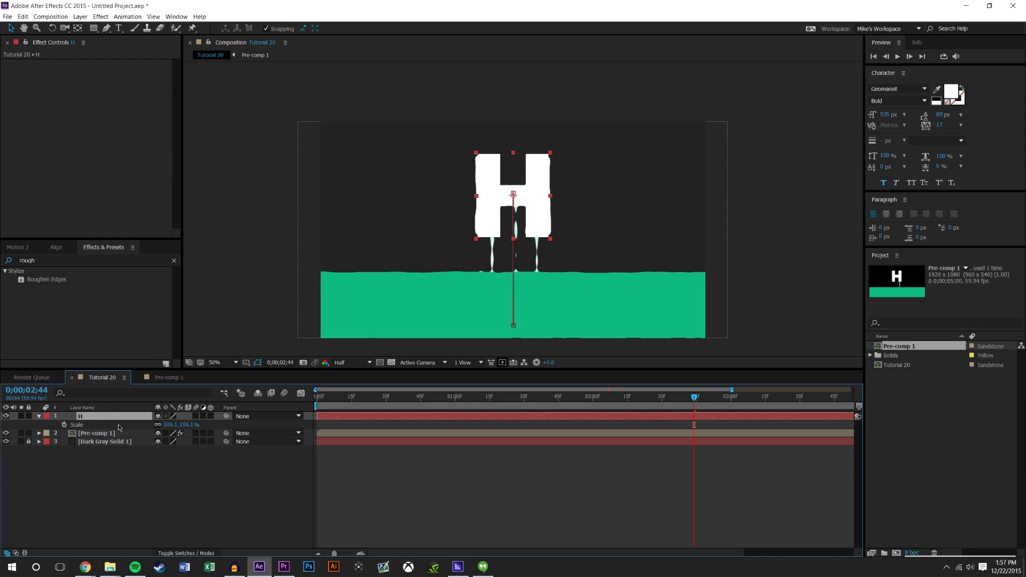
left_click_drag(190, 425, 240, 425)
left_click(92, 433)
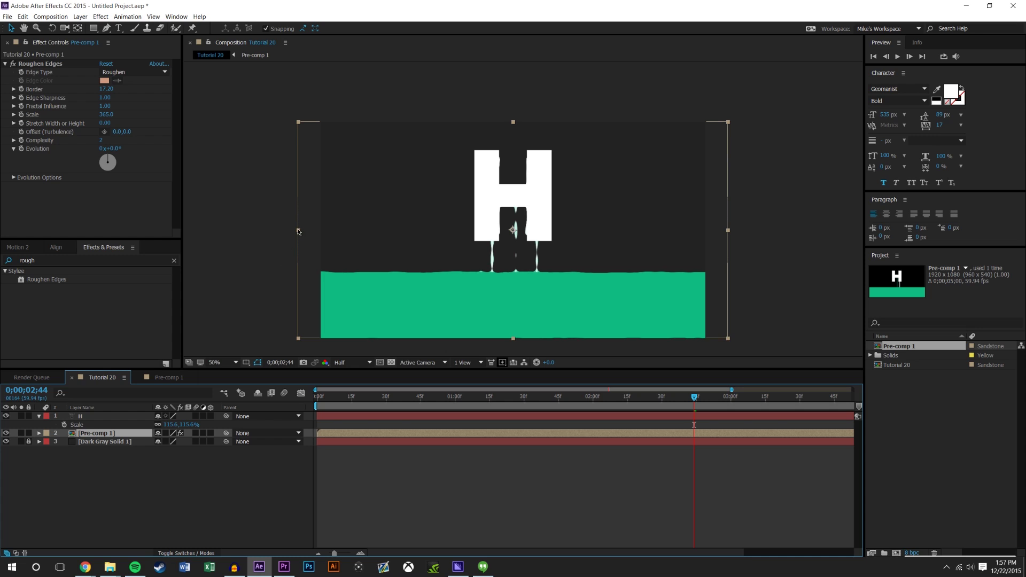
left_click_drag(298, 230, 291, 233)
left_click(518, 467)
scroll(540, 245, "up", 1)
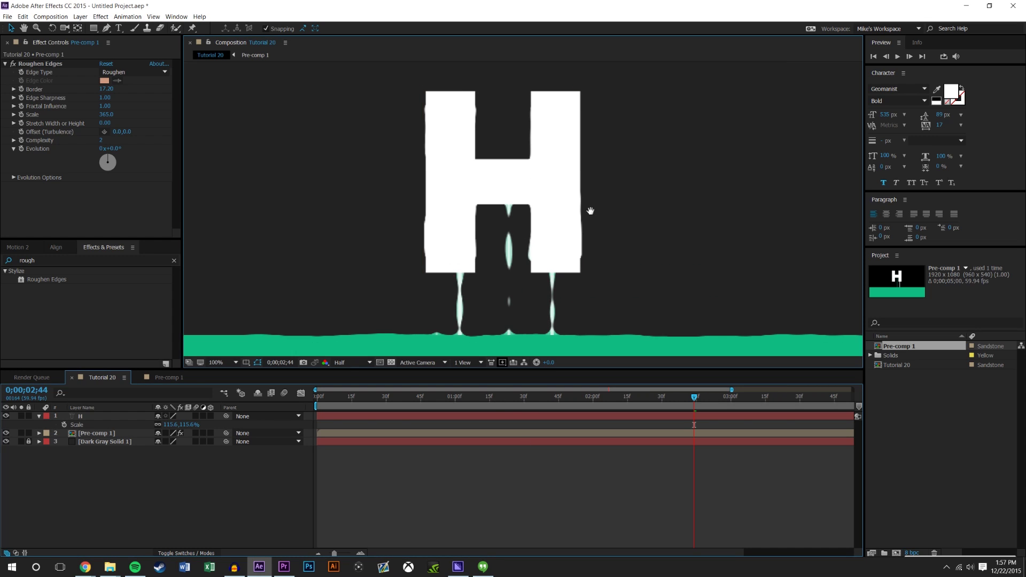
scroll(588, 211, "down", 1)
left_click_drag(585, 230, 578, 250)
Move the copied H layer below Pre-comp 1 and scrub from 0;00;01;57 to 0;00;02;43 to check the overlap.
left_click_drag(693, 398, 586, 398)
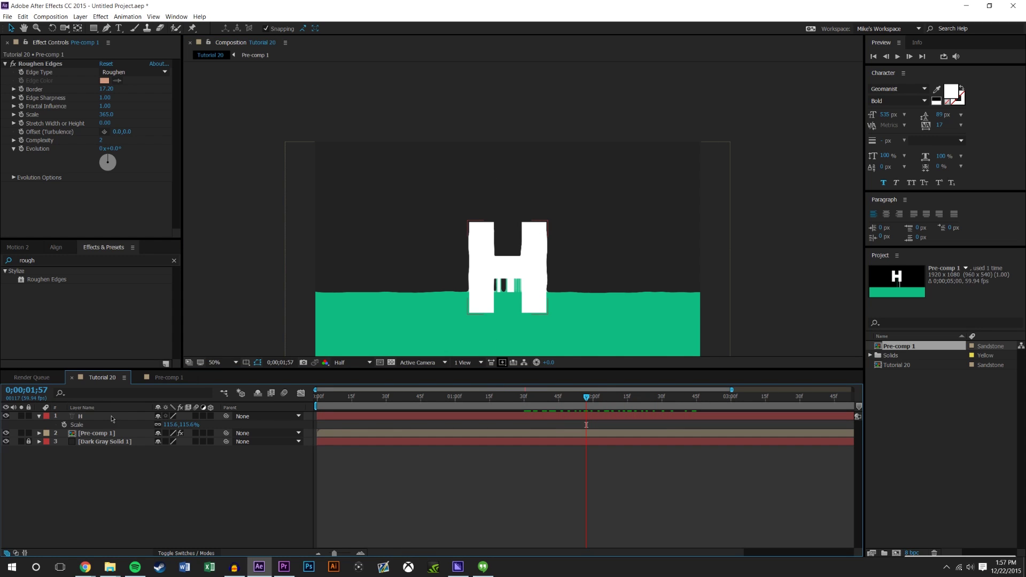
left_click_drag(96, 416, 109, 441)
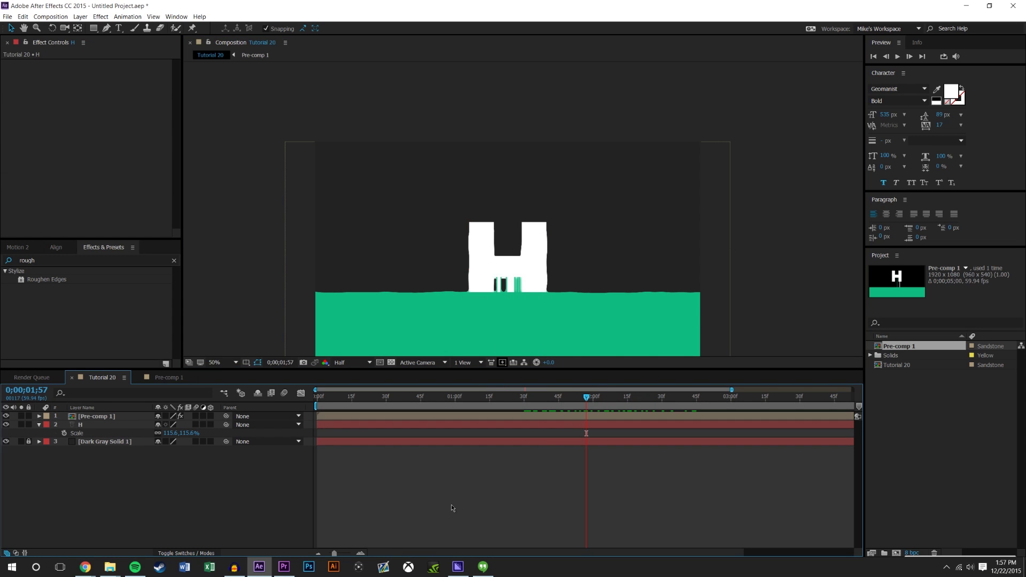
left_click(579, 398)
left_click_drag(601, 380, 692, 367)
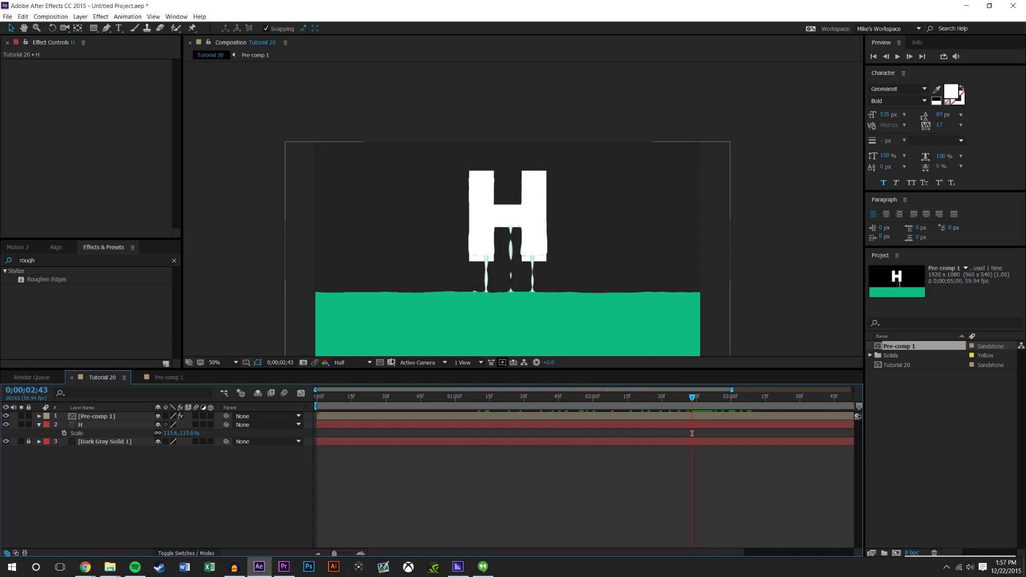
Delete the copied H layer from Tutorial 20 and reset the horizontal scale of Pre-comp 1 to 100%.
left_click(102, 425)
key("Delete")
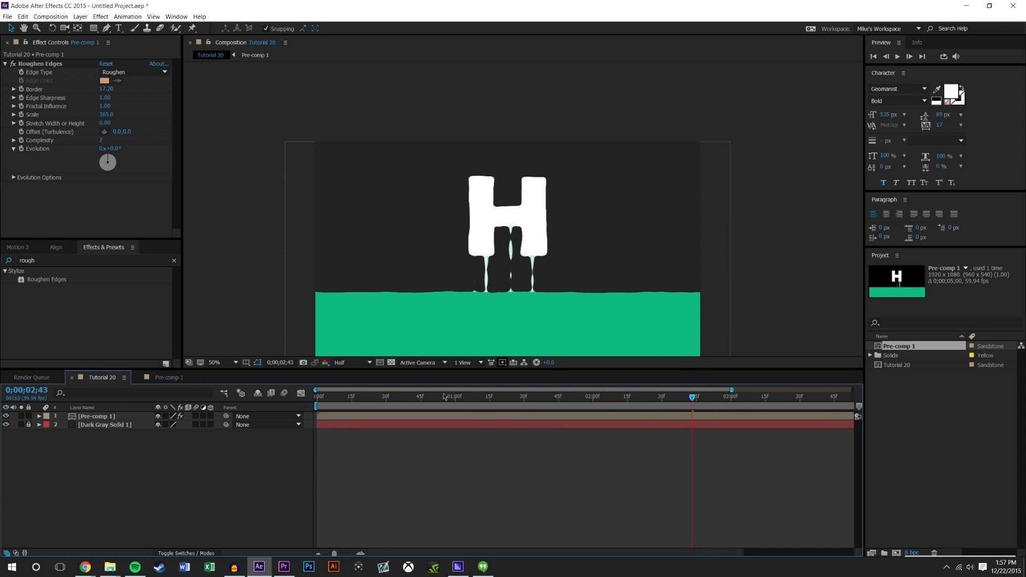
left_click(297, 292)
key("s")
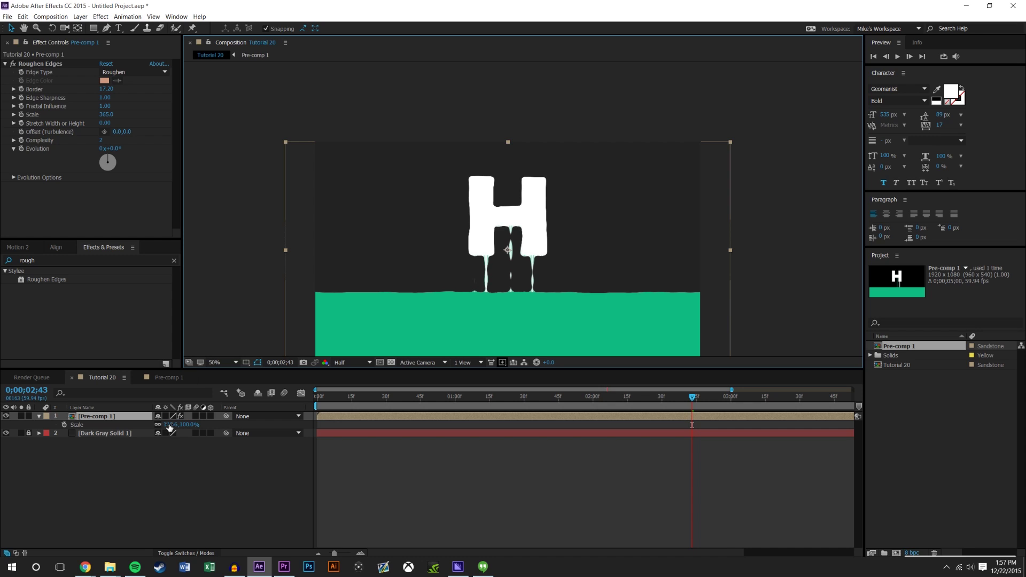
left_click(158, 426)
type("100")
key("Return")
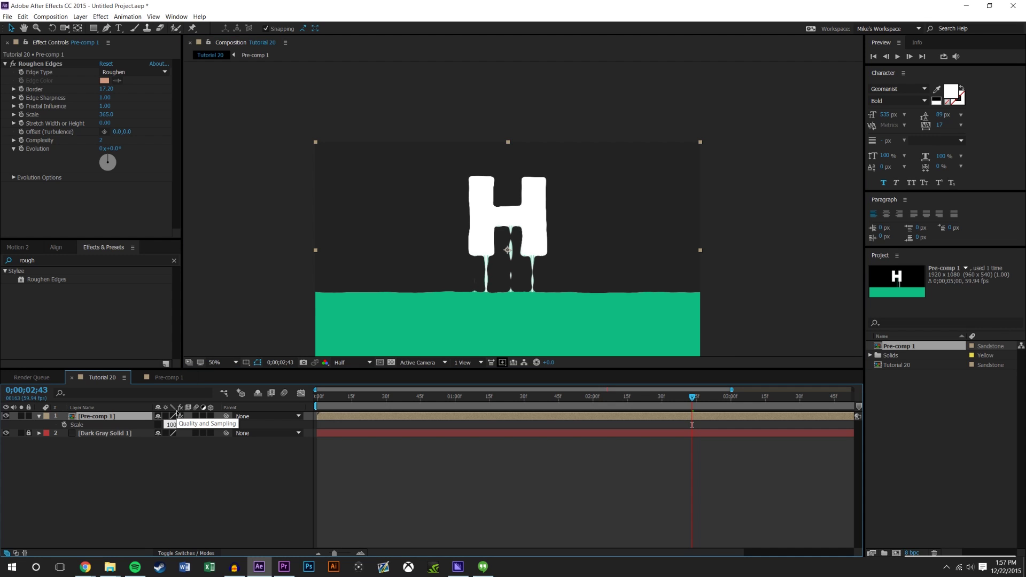
left_click(509, 444)
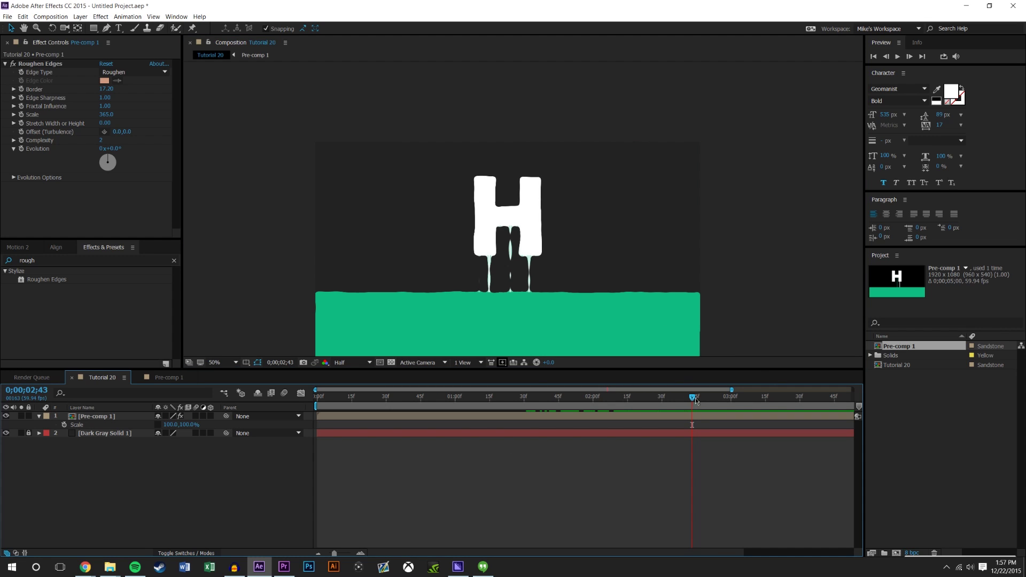
Review the H animation by scrubbing forward to 0;00;03;38 and back to 0;00;01;32 with a wider time range shown.
left_click_drag(695, 400, 818, 360)
scroll(729, 263, "down", 1)
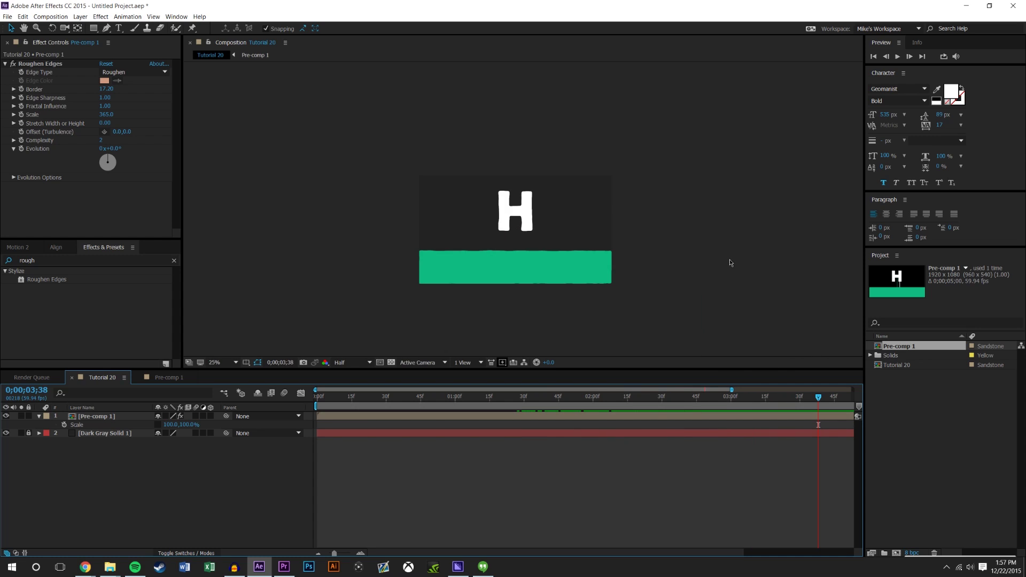
scroll(520, 225, "up", 2)
key("comma")
left_click(315, 554)
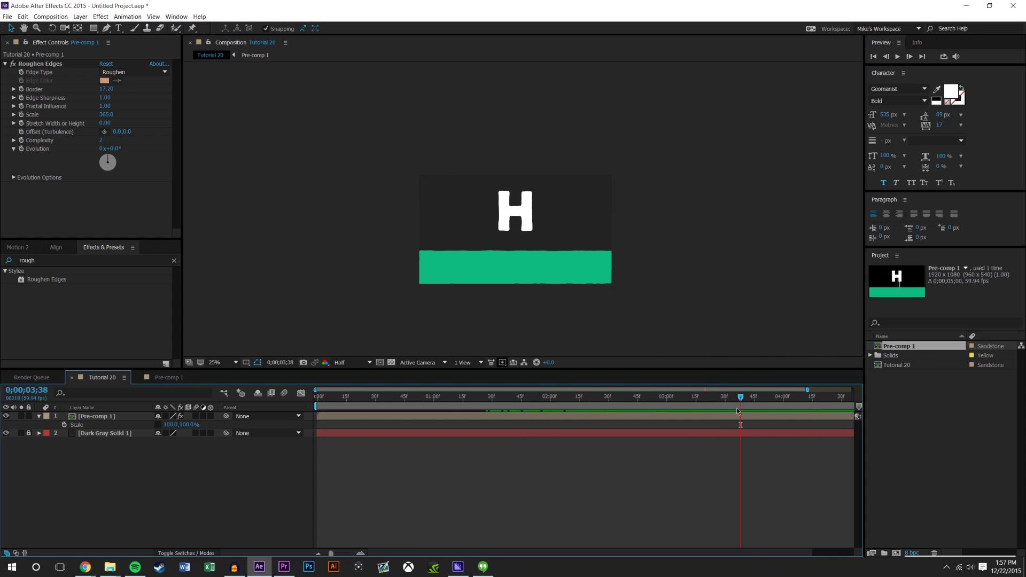
left_click_drag(694, 401, 496, 398)
key("period")
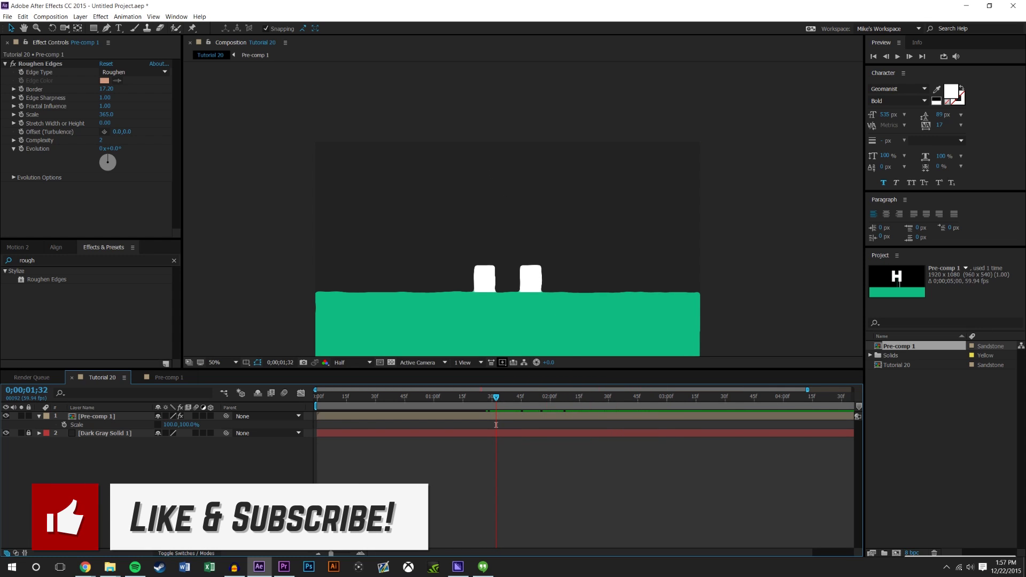